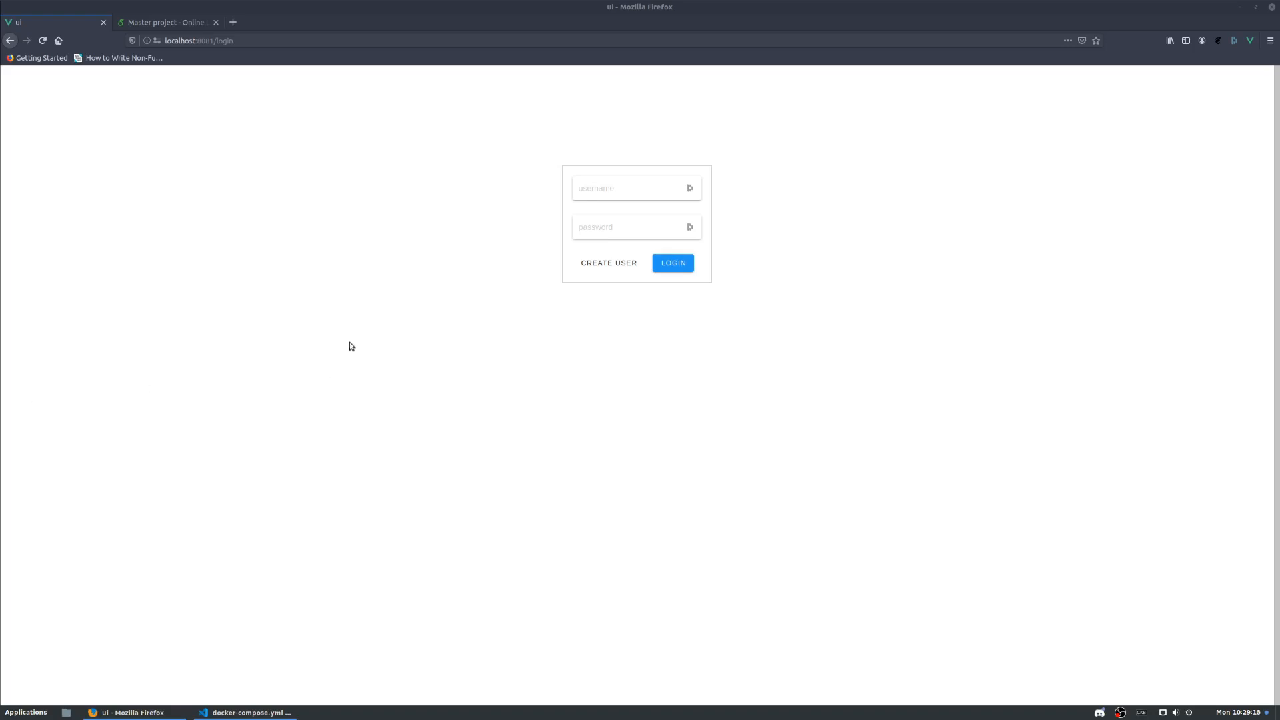
Step: Register a new user with the username "d", filling in the password and its confirmation
{"action": "left_click", "coordinate": [394, 254]}
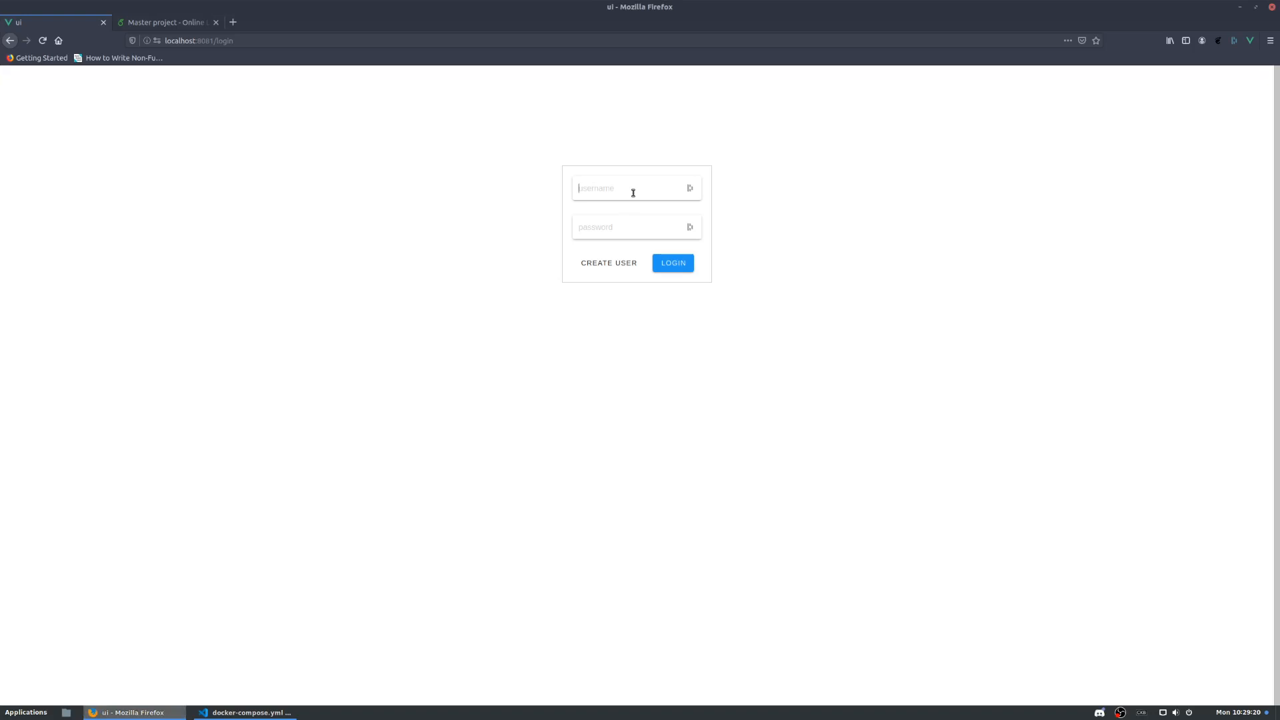
{"action": "left_click", "coordinate": [623, 270]}
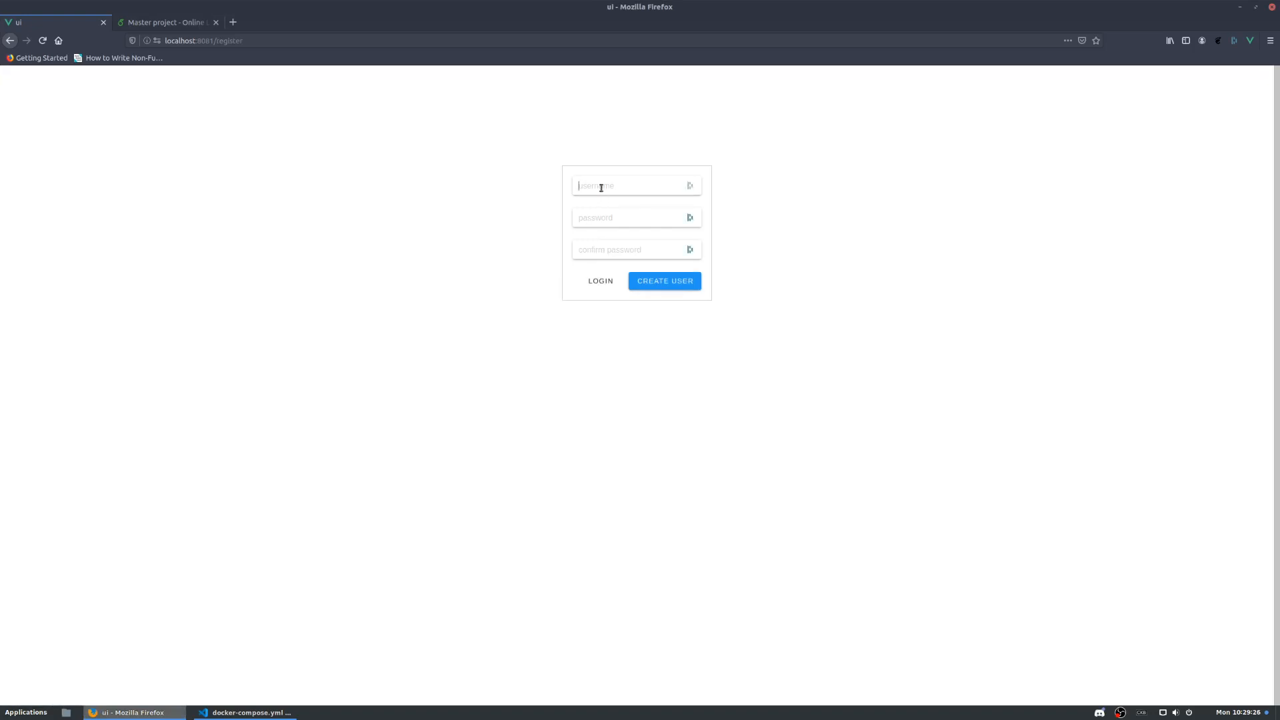
{"action": "type", "text": "d"}
{"action": "left_click", "coordinate": [598, 215]}
{"action": "type", "text": "d"}
{"action": "left_click", "coordinate": [588, 248]}
{"action": "type", "text": "d"}
{"action": "left_click", "coordinate": [687, 287]}
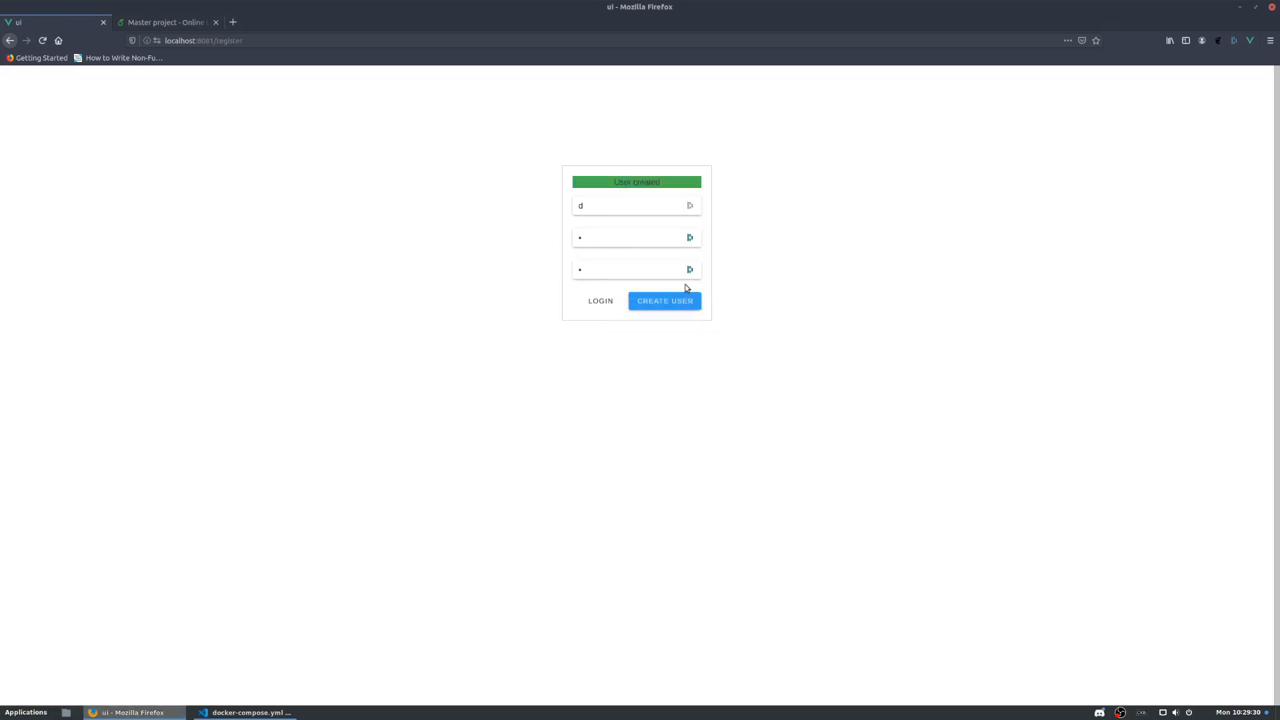
Step: Log in as the newly registered user with the username "d" and the account password
{"action": "type", "text": "d"}
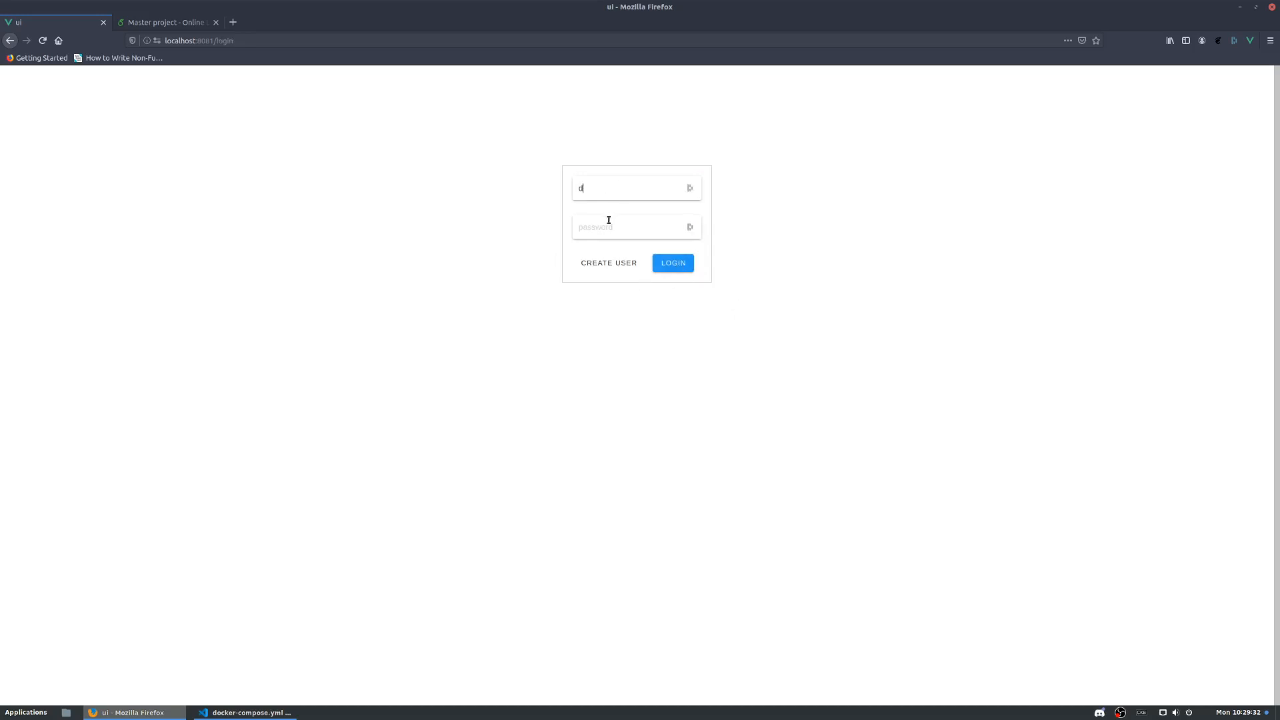
{"action": "left_click", "coordinate": [609, 221]}
{"action": "type", "text": "d"}
{"action": "left_click", "coordinate": [683, 270]}
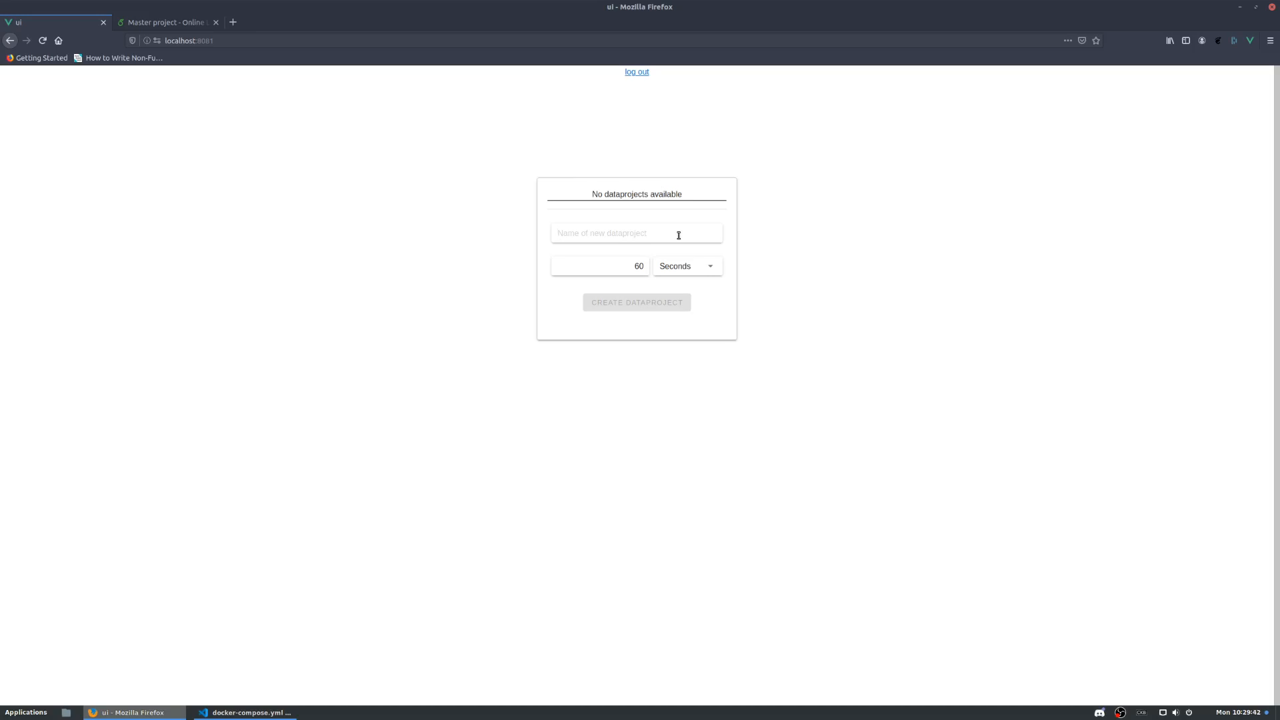
Step: Create a dataproject named Højestene with an interval of 30 seconds and open it
{"action": "type", "text": "Højestene"}
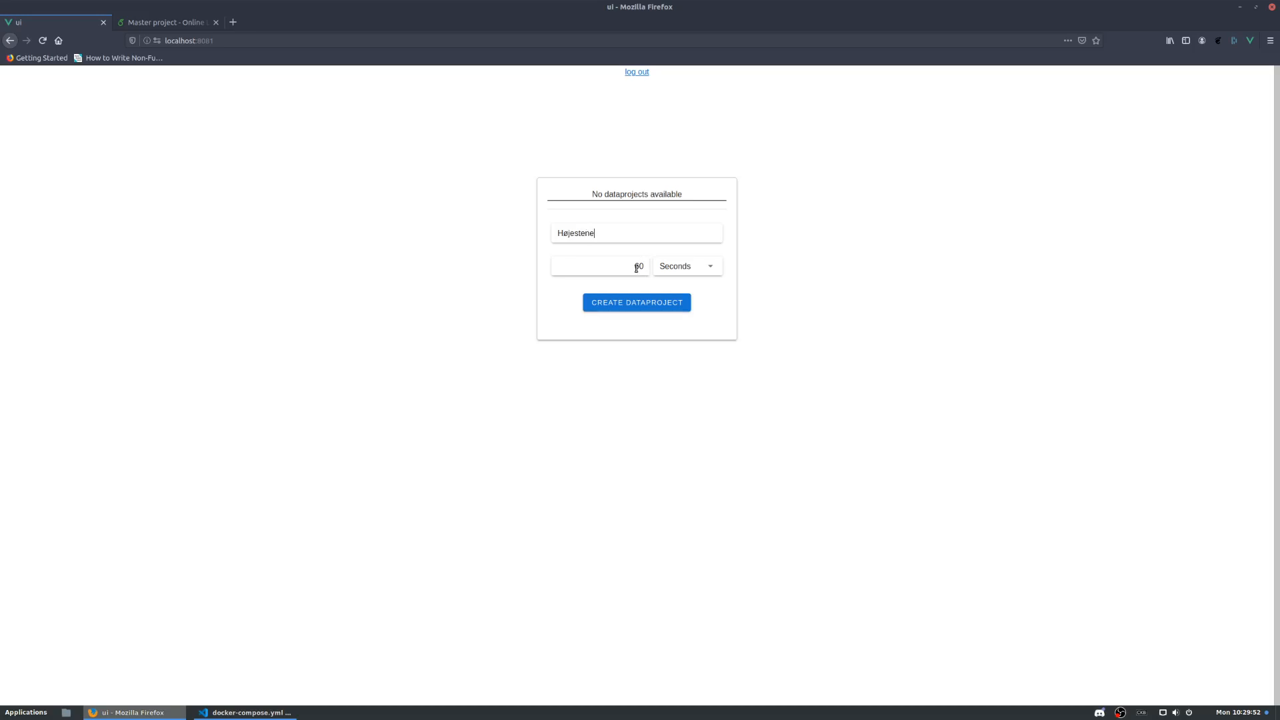
{"action": "type", "text": "3"}
{"action": "left_click", "coordinate": [644, 307]}
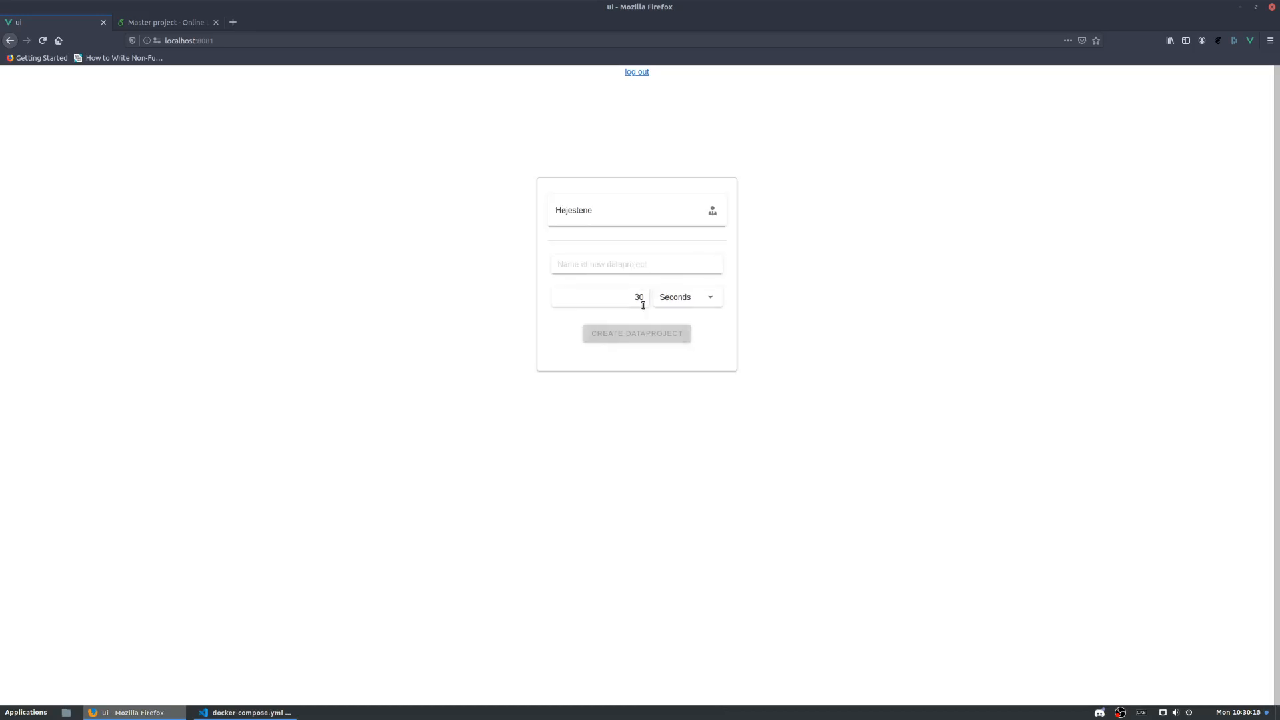
{"action": "left_click", "coordinate": [613, 212]}
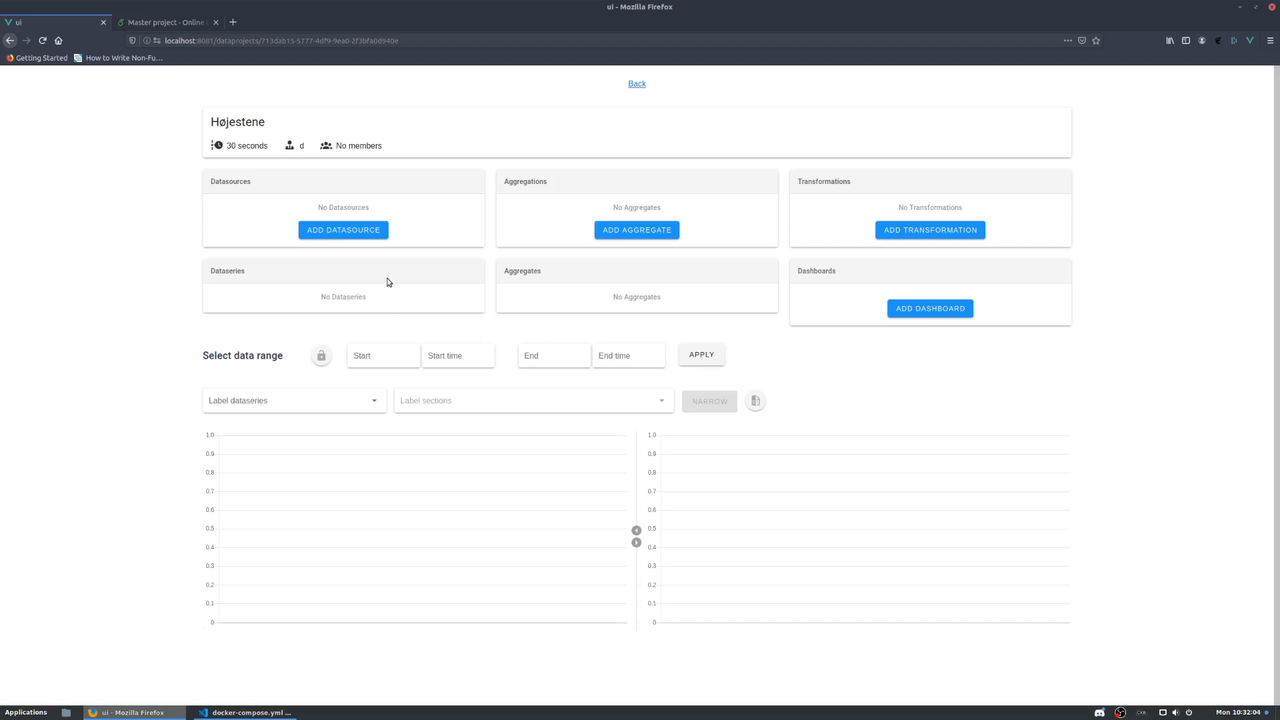
{"action": "left_click", "coordinate": [363, 236]}
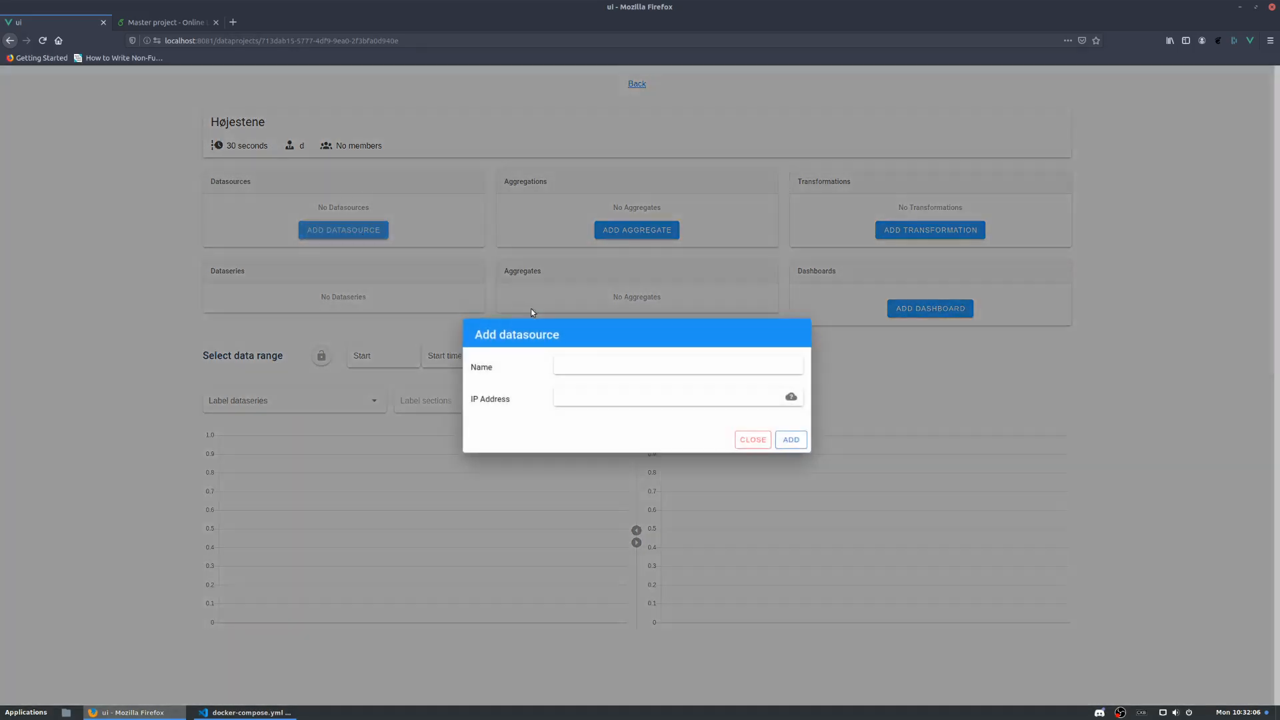
{"action": "left_click", "coordinate": [566, 358]}
{"action": "type", "text": "Aldaq -"}
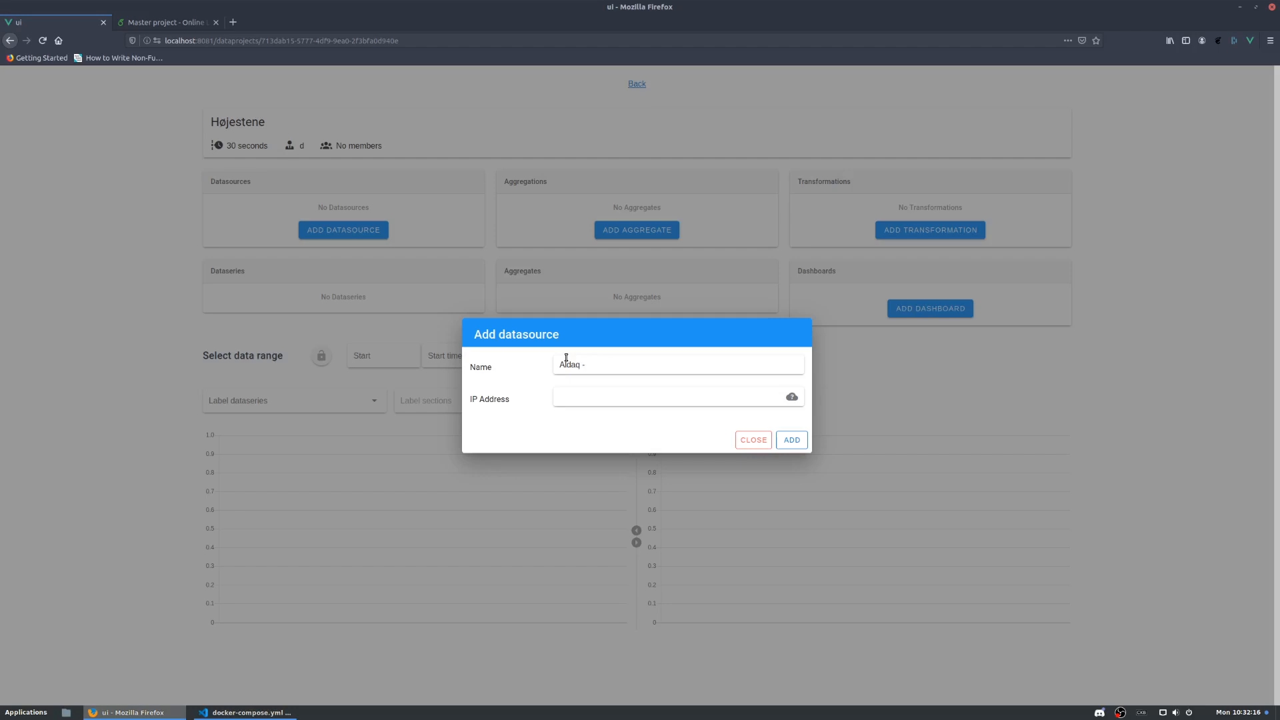
{"action": "type", "text": "H"}
{"action": "key", "text": "BackSpace"}
{"action": "type", "text": "øjestene"}
{"action": "type", "text": "hoje"}
{"action": "type", "text": "je-stene-servic"}
{"action": "type", "text": "e:5000"}
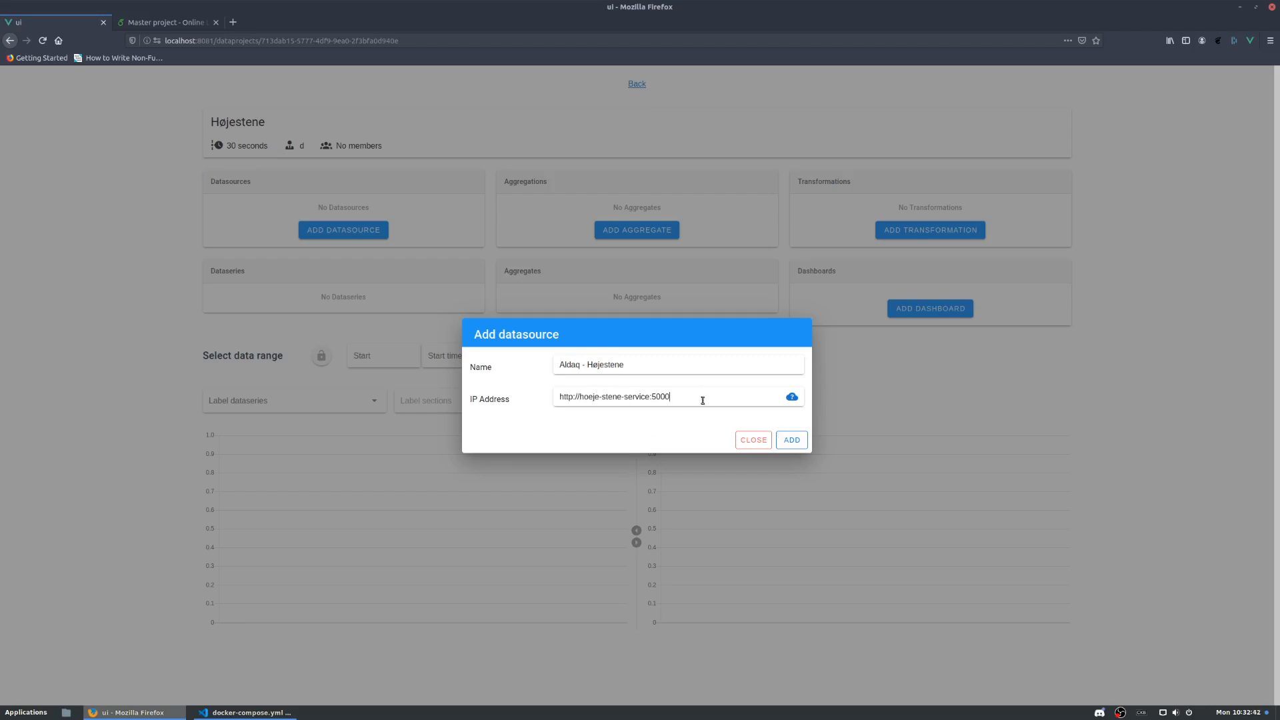
{"action": "left_click", "coordinate": [797, 444]}
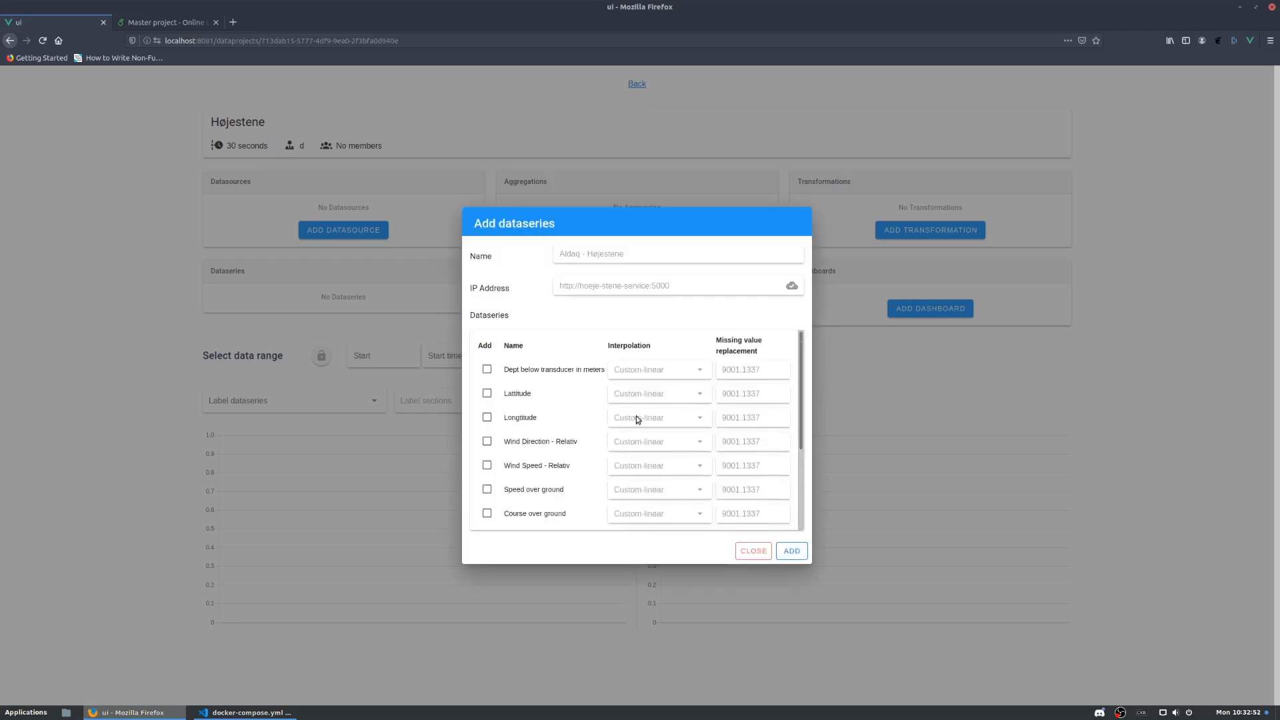
Step: Include every available dataseries of the datasource, from Dept below transducer in meters through Port Engine Fuel
{"action": "scroll", "coordinate": [637, 414], "scroll_direction": "down", "scroll_amount": 3}
{"action": "scroll", "coordinate": [560, 397], "scroll_direction": "up", "scroll_amount": 5}
{"action": "scroll", "coordinate": [563, 397], "scroll_direction": "down", "scroll_amount": 1}
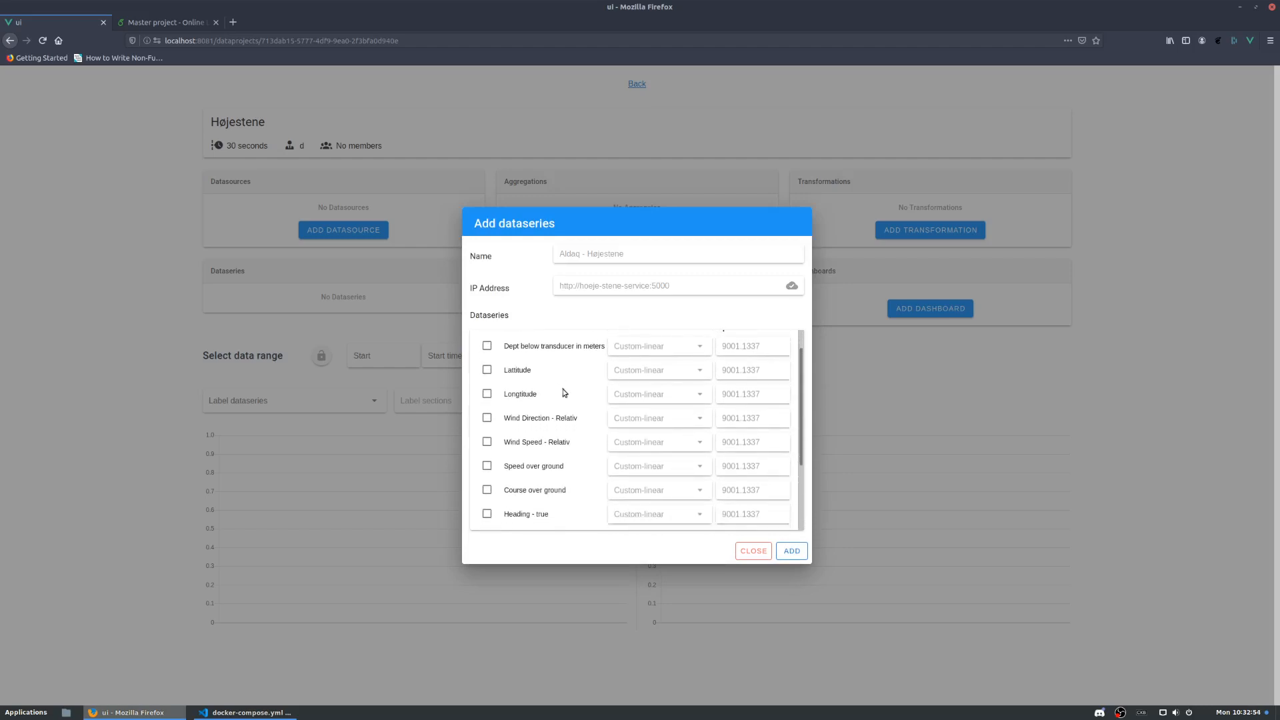
{"action": "scroll", "coordinate": [563, 397], "scroll_direction": "up", "scroll_amount": 1}
{"action": "left_click", "coordinate": [495, 373]}
{"action": "left_click", "coordinate": [494, 398]}
{"action": "left_click", "coordinate": [495, 422]}
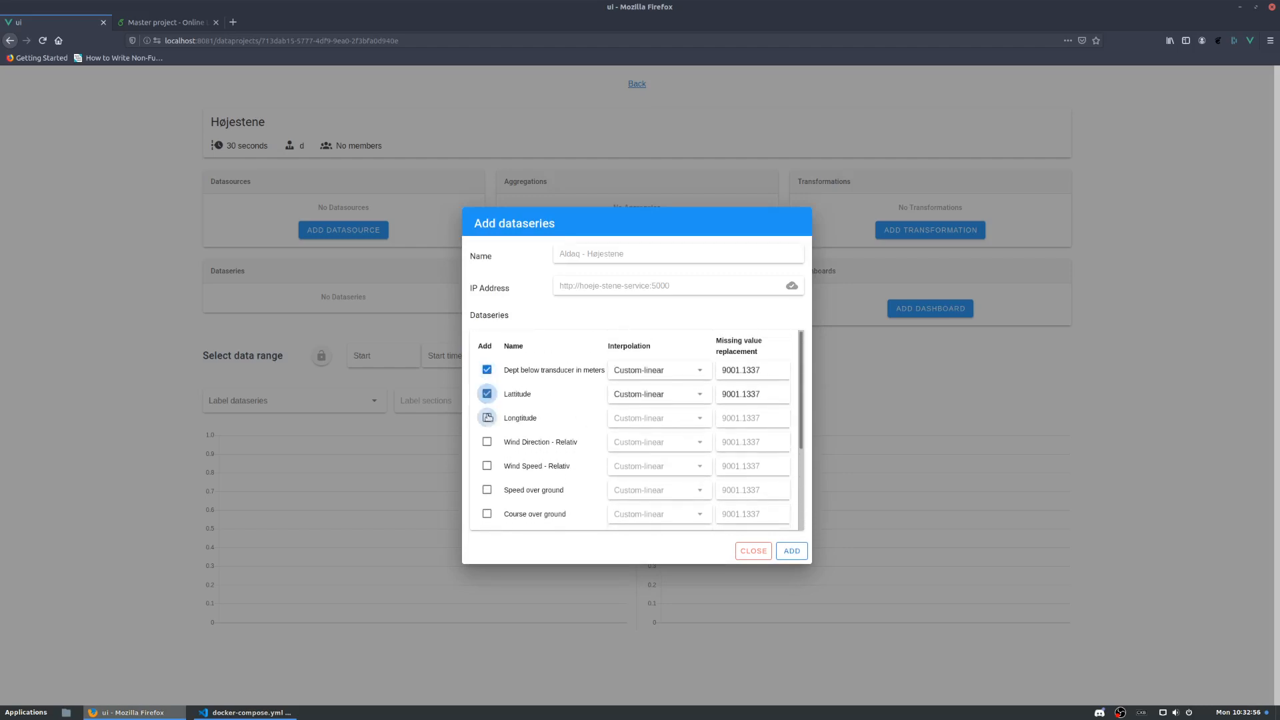
{"action": "left_click", "coordinate": [495, 445]}
{"action": "scroll", "coordinate": [496, 450], "scroll_direction": "down", "scroll_amount": 1}
{"action": "left_click", "coordinate": [493, 420]}
{"action": "left_click", "coordinate": [493, 444]}
{"action": "left_click", "coordinate": [493, 468]}
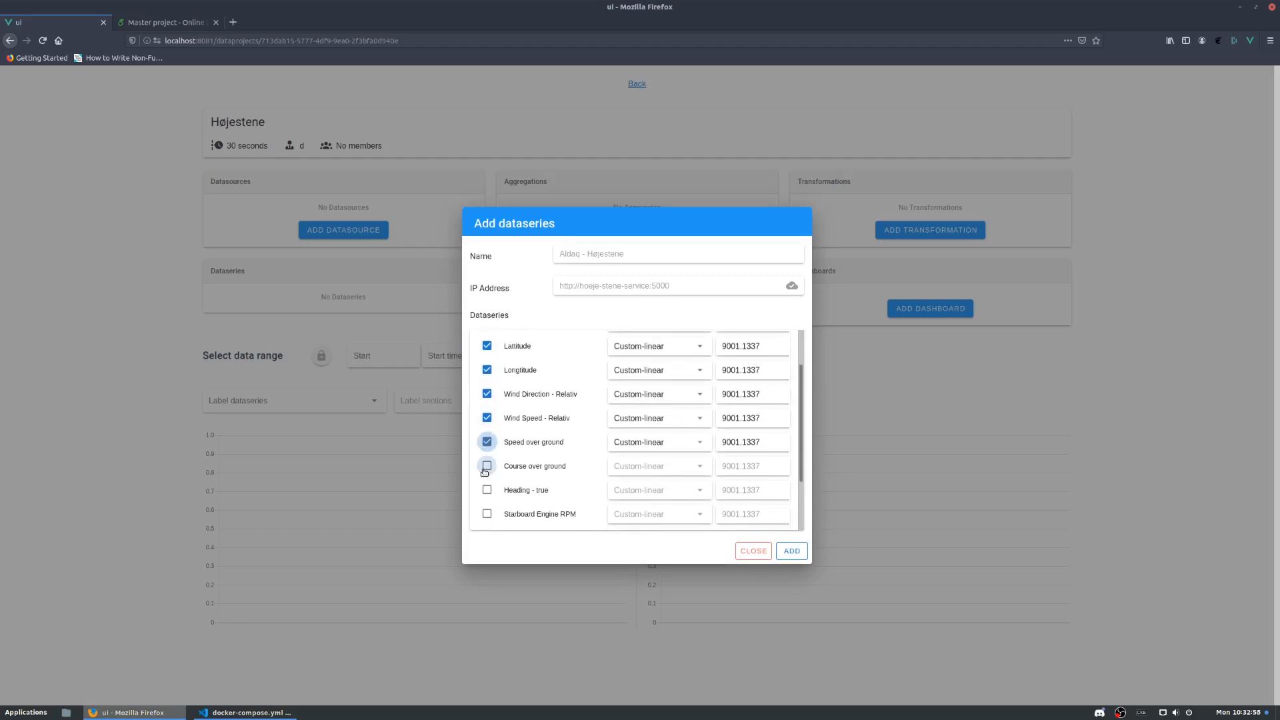
{"action": "left_click", "coordinate": [494, 492]}
{"action": "scroll", "coordinate": [499, 495], "scroll_direction": "down", "scroll_amount": 1}
{"action": "left_click", "coordinate": [494, 446]}
{"action": "left_click", "coordinate": [493, 470]}
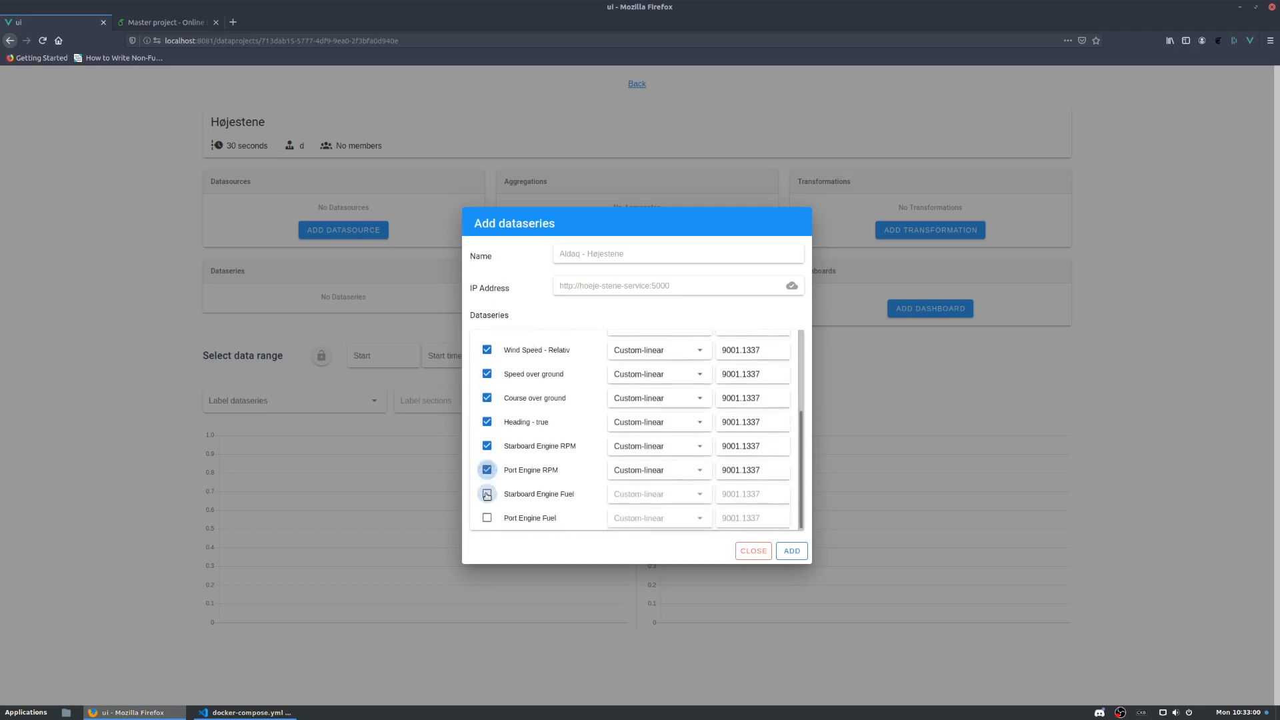
{"action": "left_click", "coordinate": [493, 494]}
{"action": "left_click", "coordinate": [493, 518]}
{"action": "scroll", "coordinate": [541, 504], "scroll_direction": "up", "scroll_amount": 2}
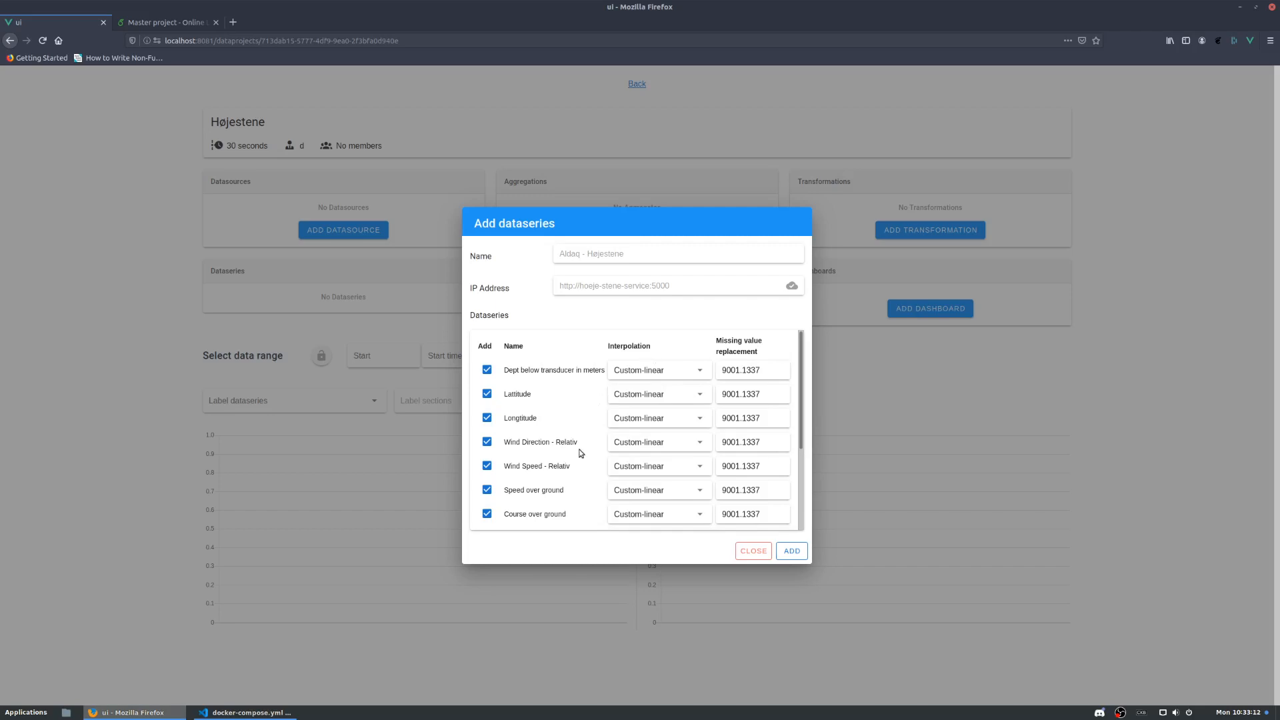
Step: Set the interpolation to Custom-Circular for the Wind Direction - Relativ and Heading - true dataseries
{"action": "left_click_drag", "start_coordinate": [579, 443], "coordinate": [505, 443]}
{"action": "left_click", "coordinate": [532, 441]}
{"action": "left_click", "coordinate": [639, 448]}
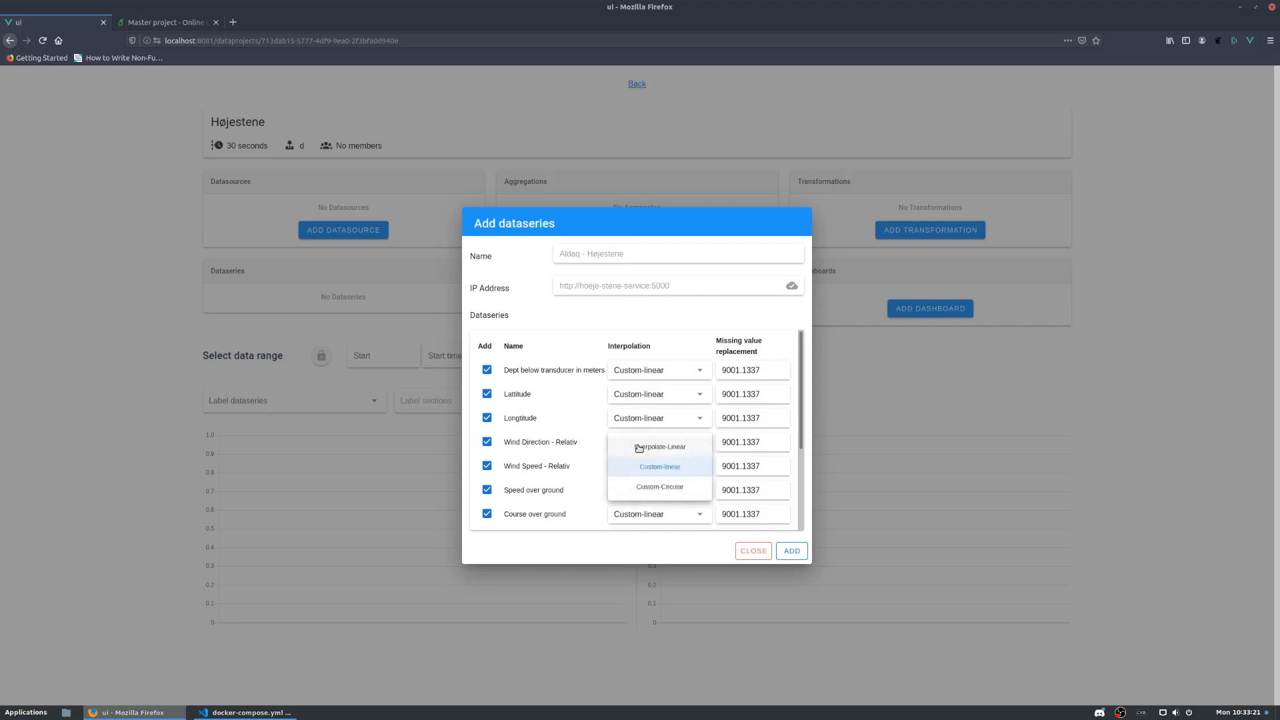
{"action": "left_click", "coordinate": [677, 492]}
{"action": "scroll", "coordinate": [653, 442], "scroll_direction": "down", "scroll_amount": 3}
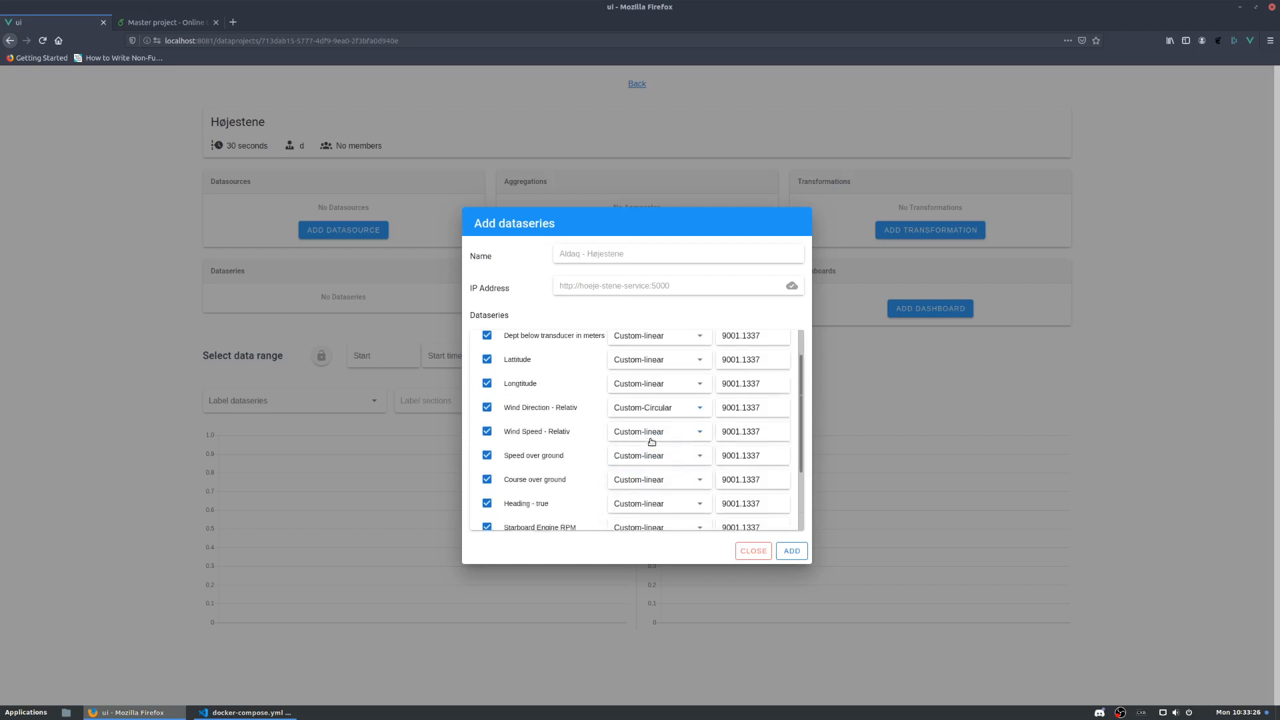
{"action": "left_click", "coordinate": [635, 427]}
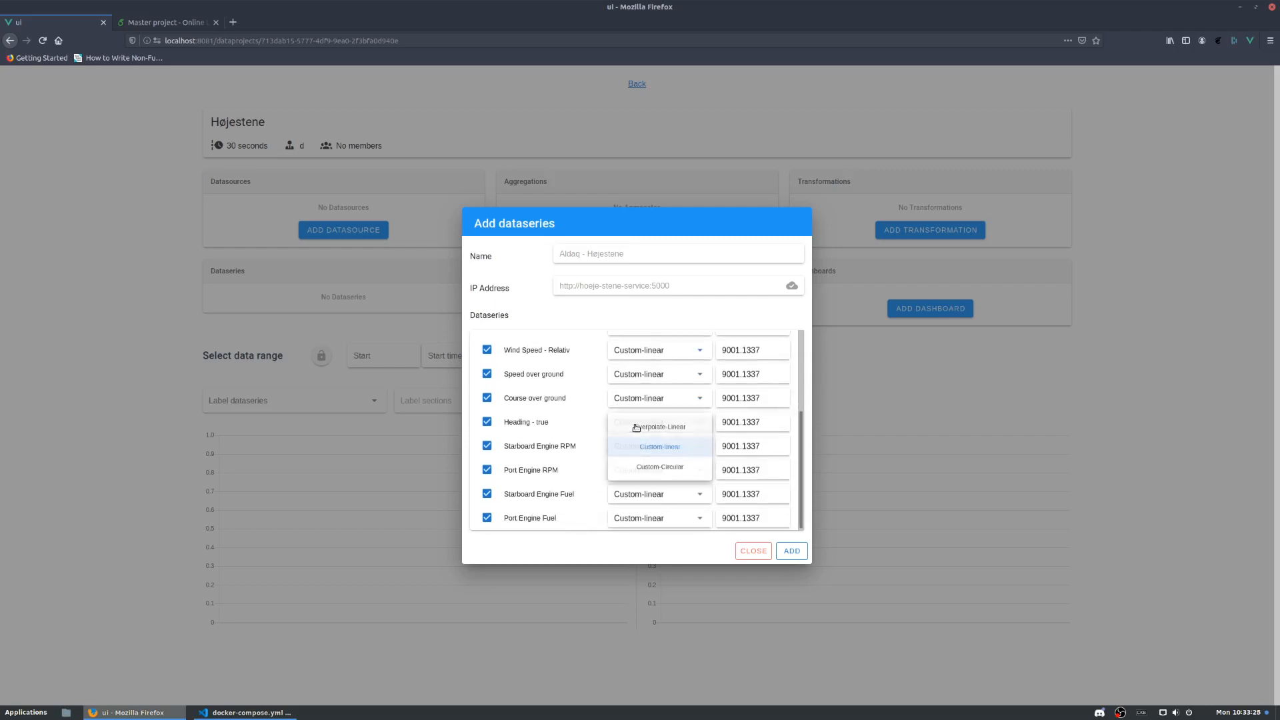
{"action": "left_click", "coordinate": [665, 470]}
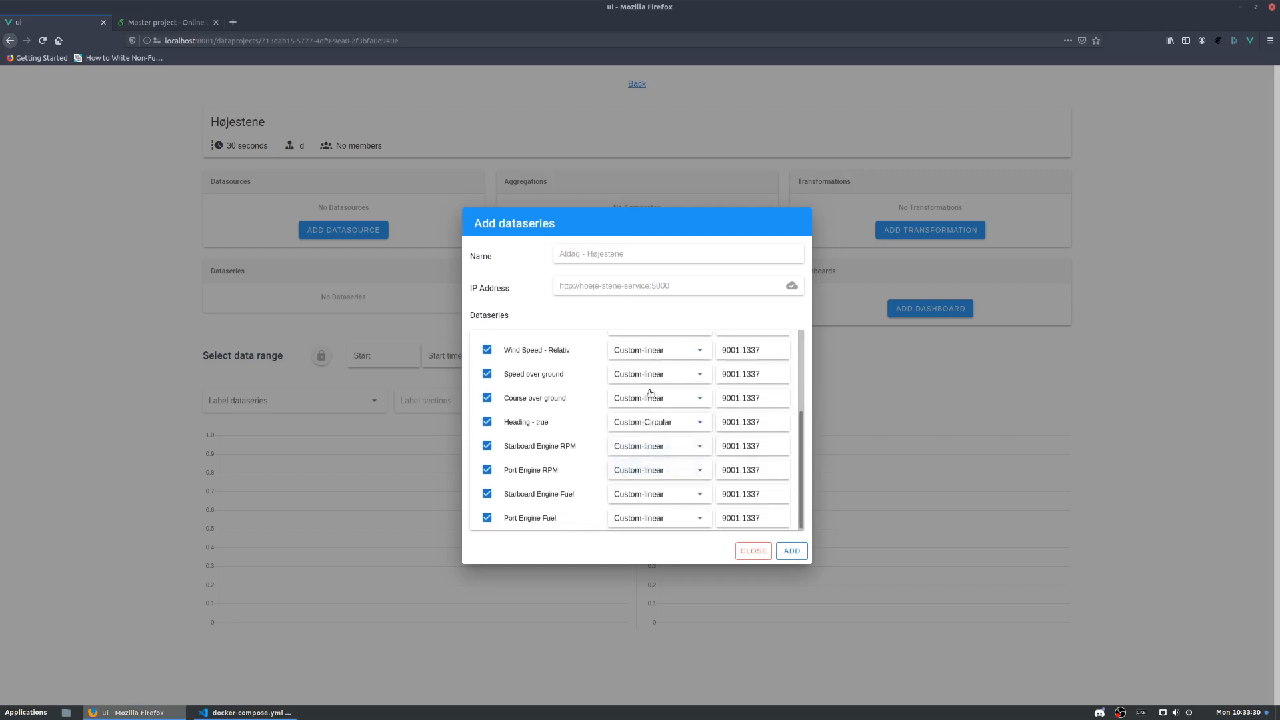
Step: Review the dataseries settings and add the chosen dataseries to the project
{"action": "scroll", "coordinate": [647, 397], "scroll_direction": "up", "scroll_amount": 5}
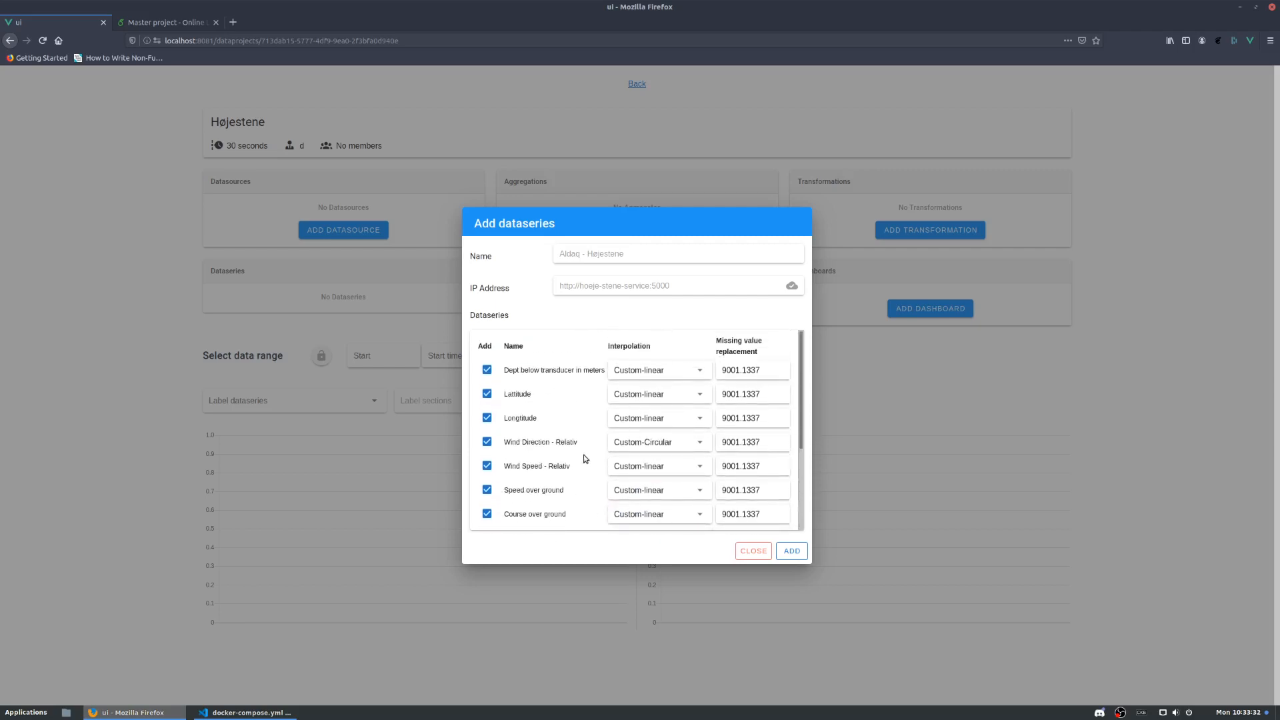
{"action": "scroll", "coordinate": [587, 454], "scroll_direction": "down", "scroll_amount": 3}
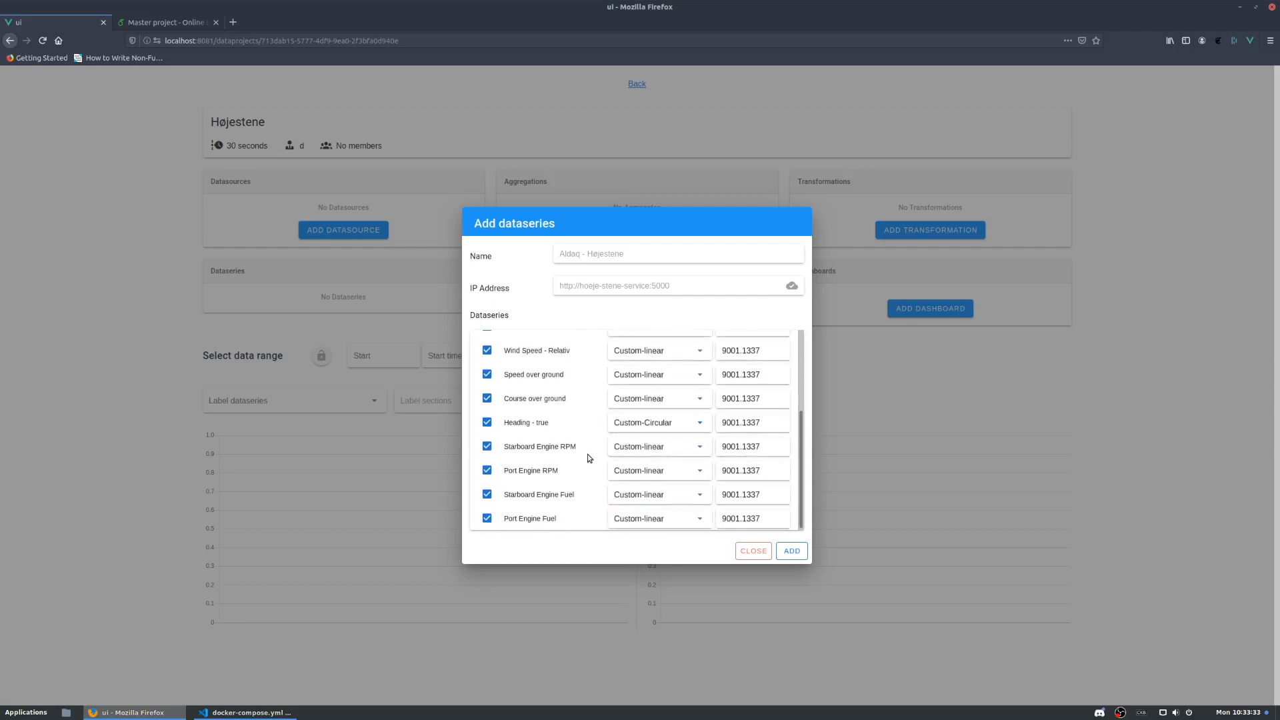
{"action": "left_click", "coordinate": [792, 552]}
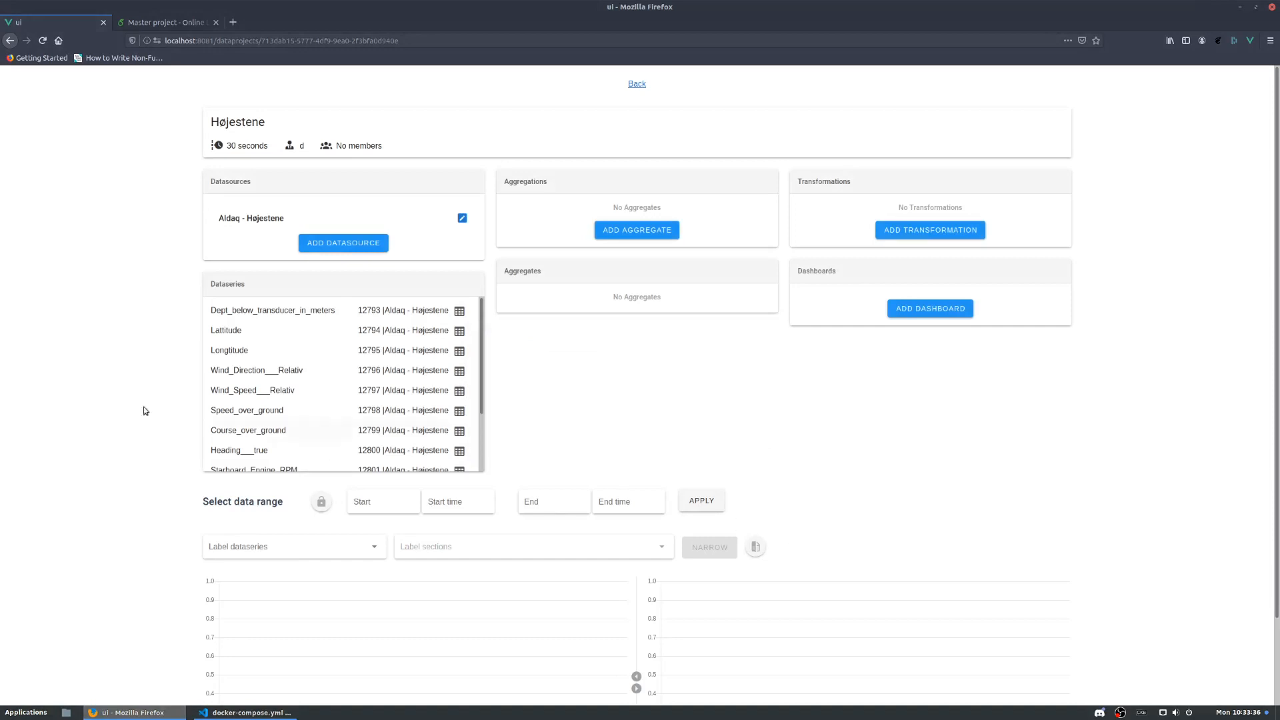
Step: Examine the project's list of imported dataseries and the empty data range and chart sections
{"action": "scroll", "coordinate": [141, 404], "scroll_direction": "down", "scroll_amount": 3}
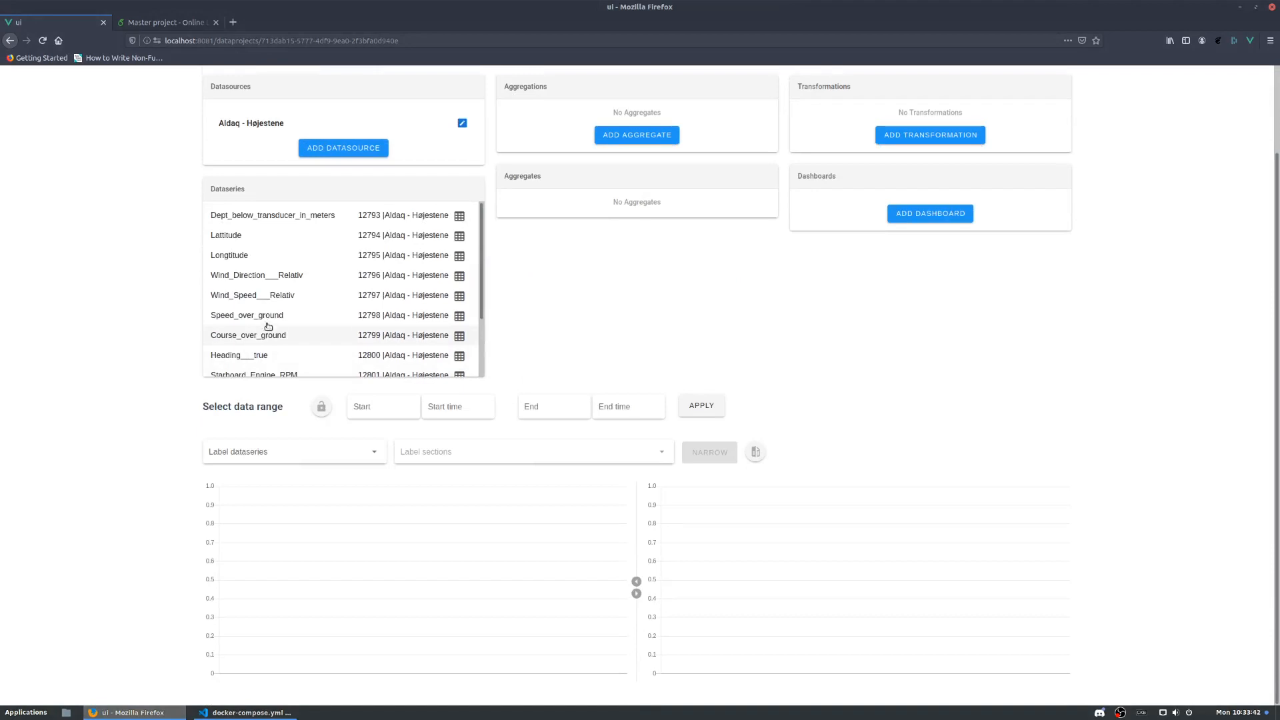
{"action": "scroll", "coordinate": [334, 334], "scroll_direction": "down", "scroll_amount": 2}
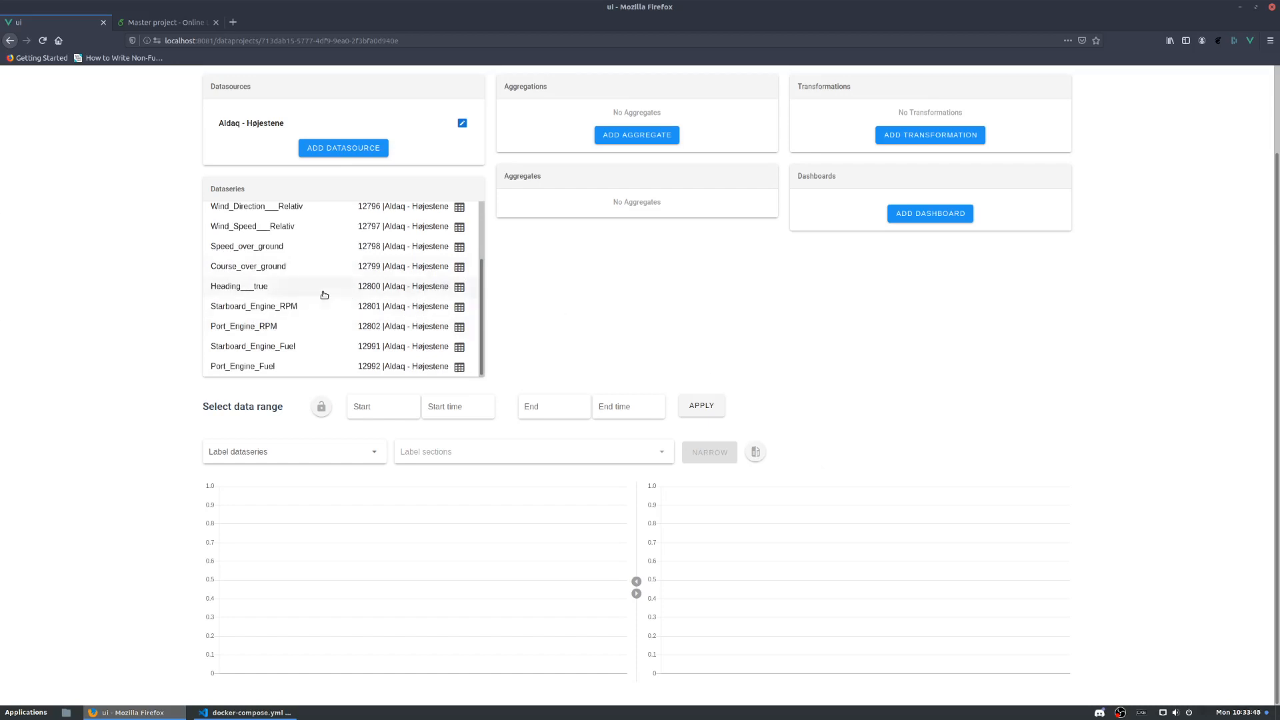
{"action": "scroll", "coordinate": [325, 294], "scroll_direction": "up", "scroll_amount": 2}
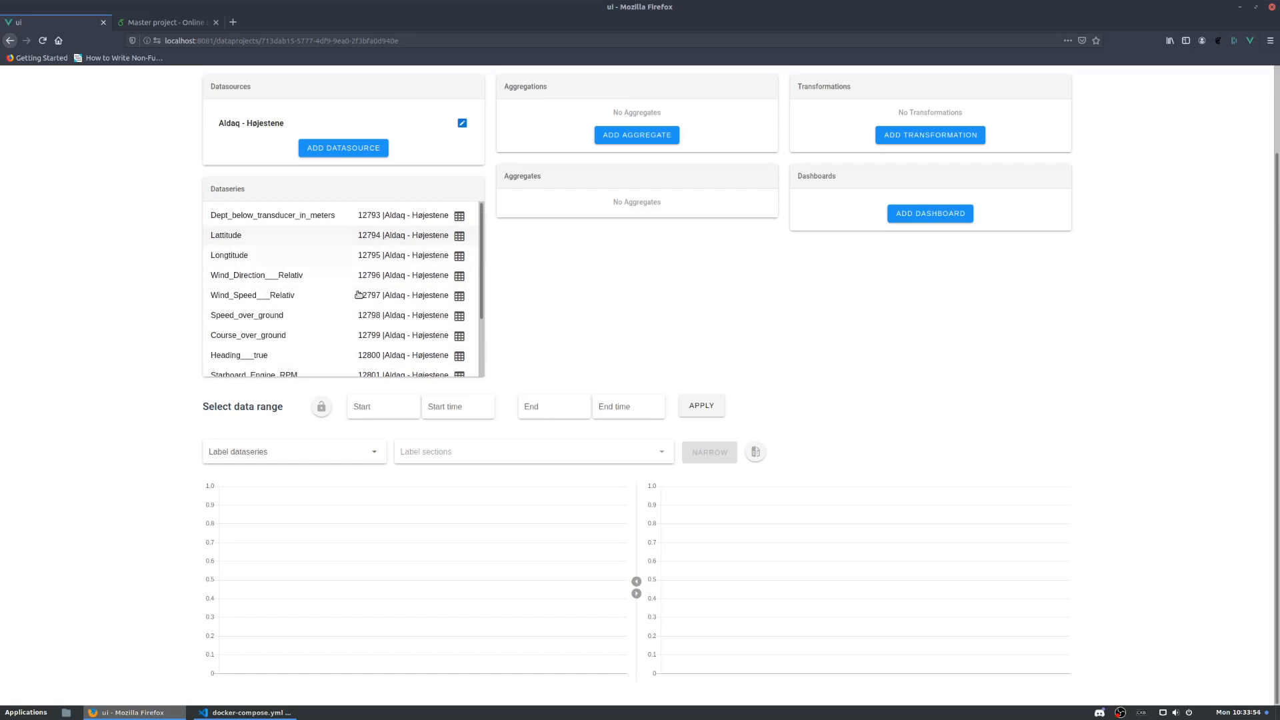
{"action": "scroll", "coordinate": [359, 293], "scroll_direction": "down", "scroll_amount": 2}
{"action": "scroll", "coordinate": [267, 254], "scroll_direction": "up", "scroll_amount": 5}
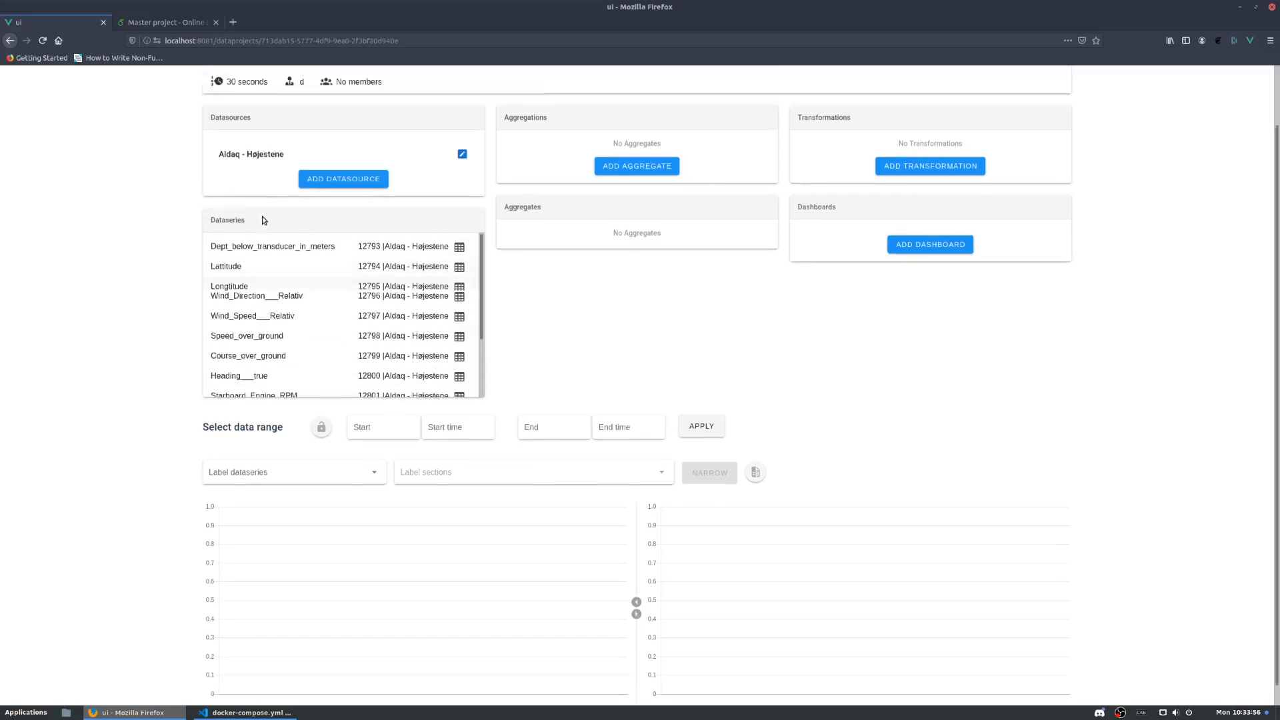
{"action": "scroll", "coordinate": [247, 374], "scroll_direction": "down", "scroll_amount": 3}
{"action": "scroll", "coordinate": [141, 382], "scroll_direction": "down", "scroll_amount": 3}
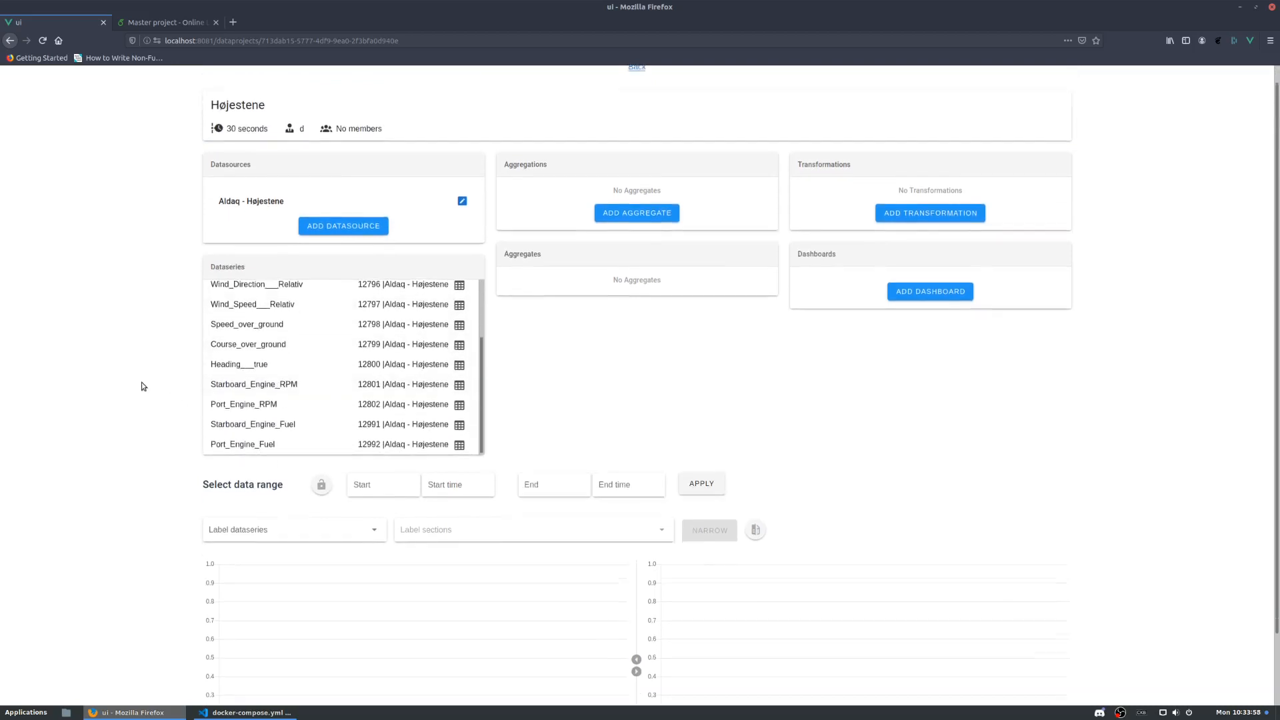
{"action": "scroll", "coordinate": [258, 360], "scroll_direction": "up", "scroll_amount": 2}
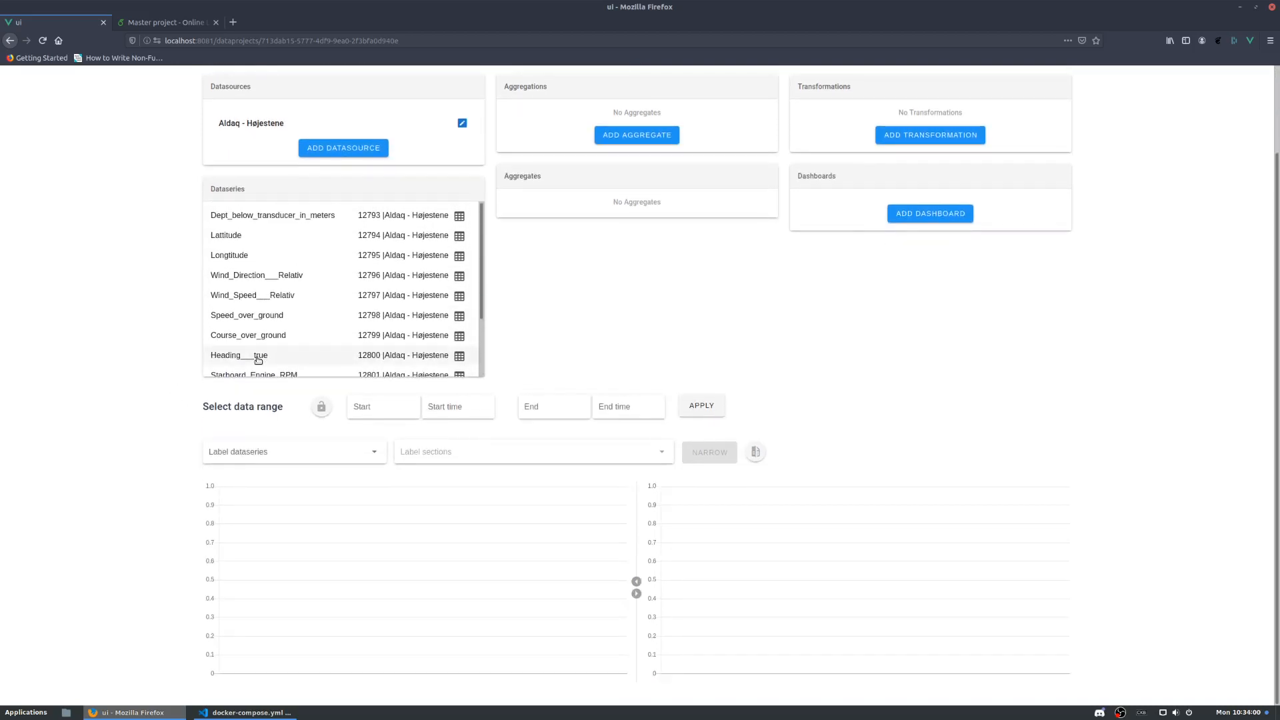
Step: Select the Starboard_Engine_Fuel and Port_Engine_Fuel dataseries and apply the filled-in data range
{"action": "scroll", "coordinate": [256, 343], "scroll_direction": "down", "scroll_amount": 2}
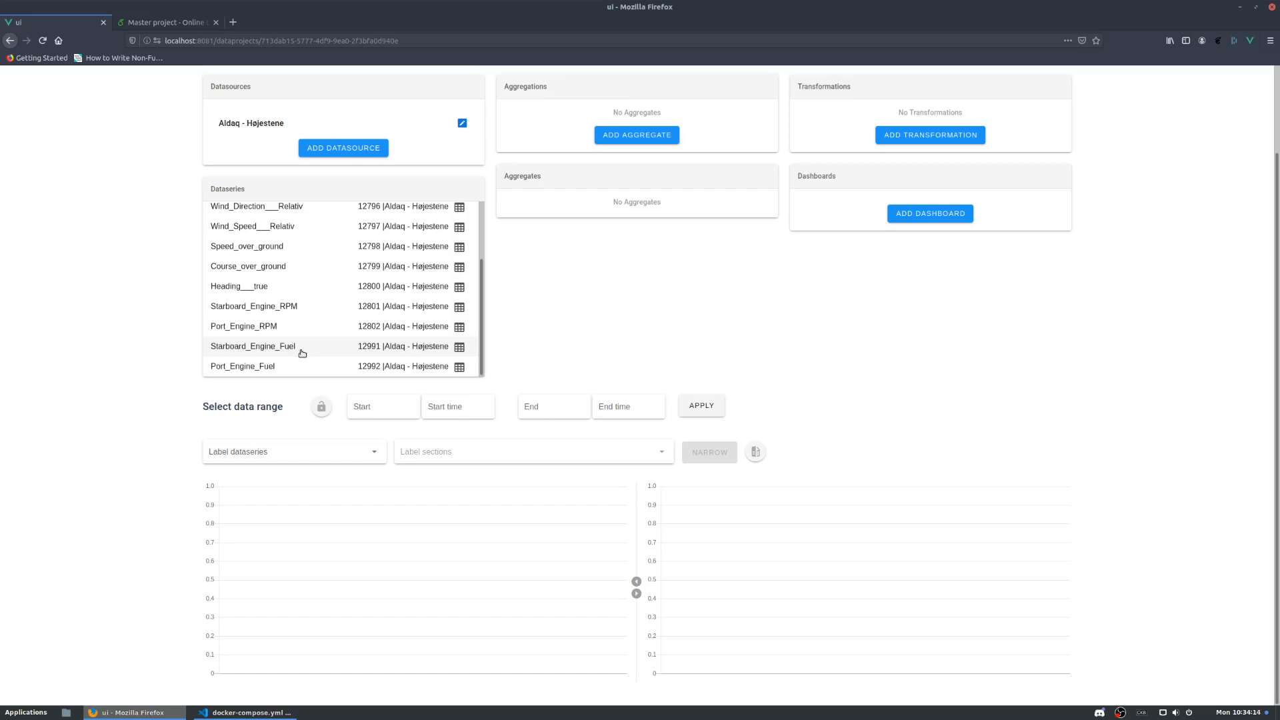
{"action": "left_click", "coordinate": [301, 350]}
{"action": "left_click", "coordinate": [285, 366]}
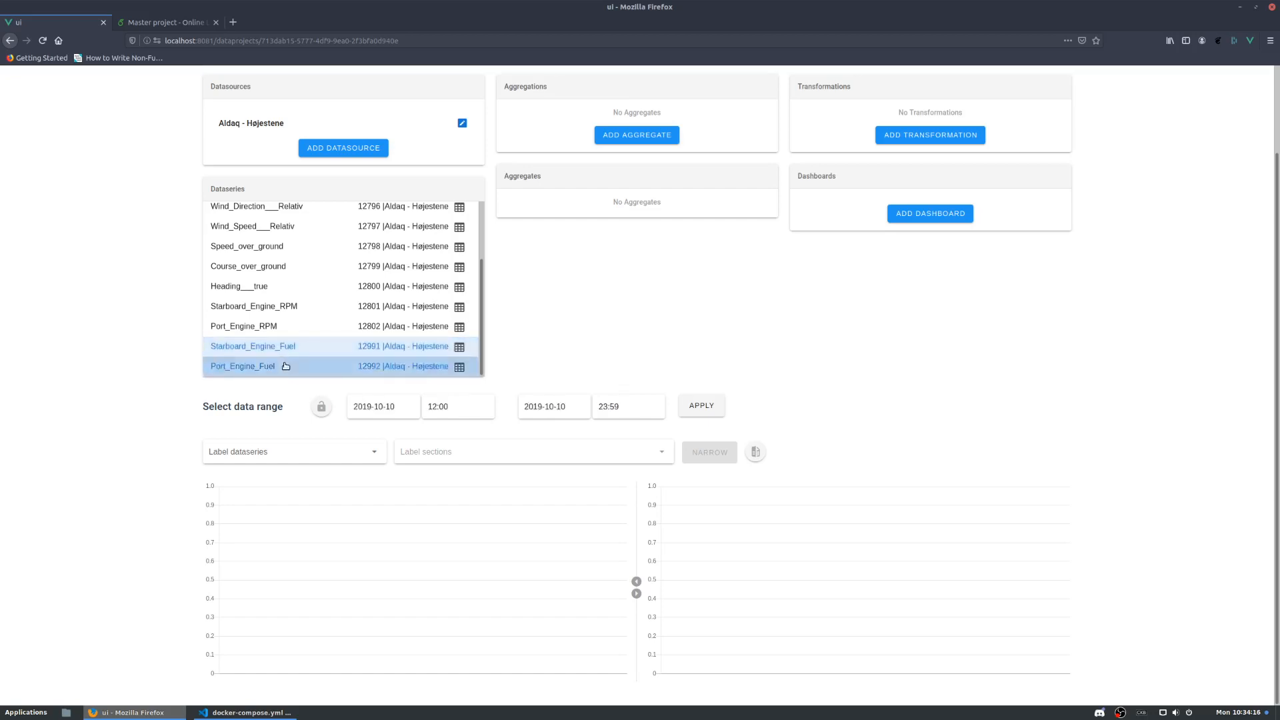
{"action": "left_click", "coordinate": [300, 350]}
{"action": "left_click", "coordinate": [300, 349]}
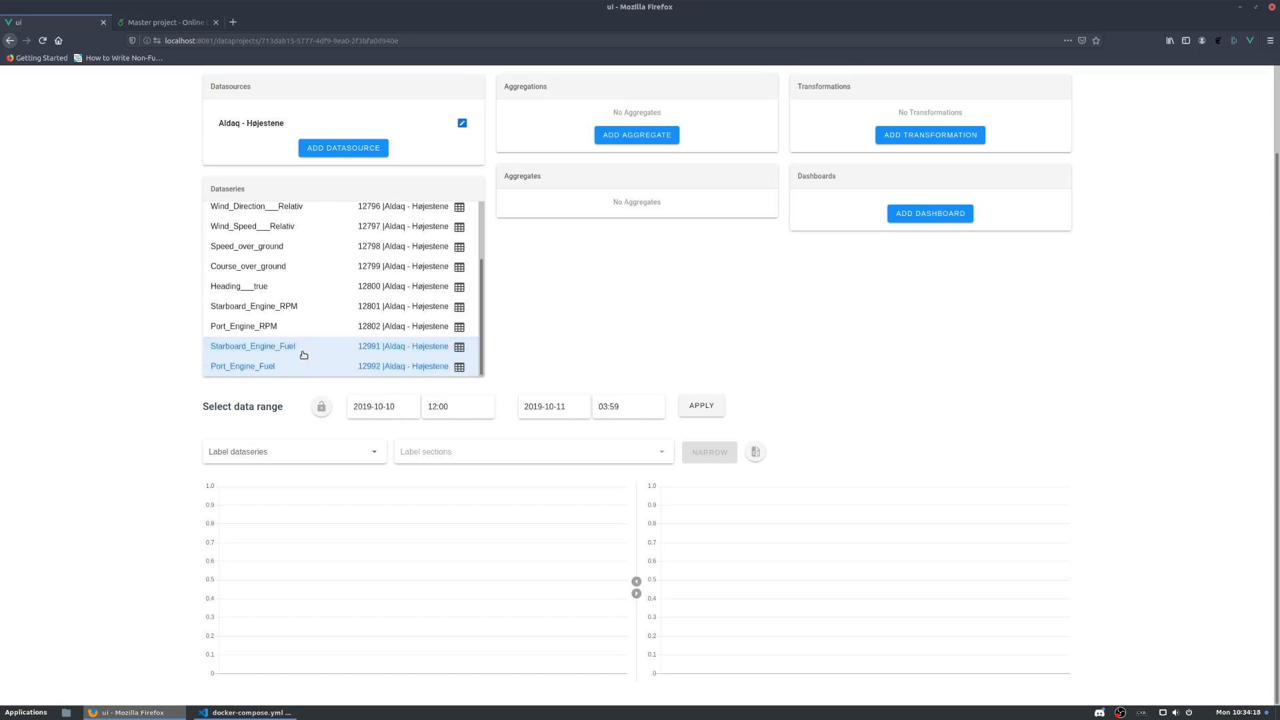
{"action": "left_click", "coordinate": [299, 349]}
{"action": "left_click", "coordinate": [299, 349]}
{"action": "left_click", "coordinate": [701, 411]}
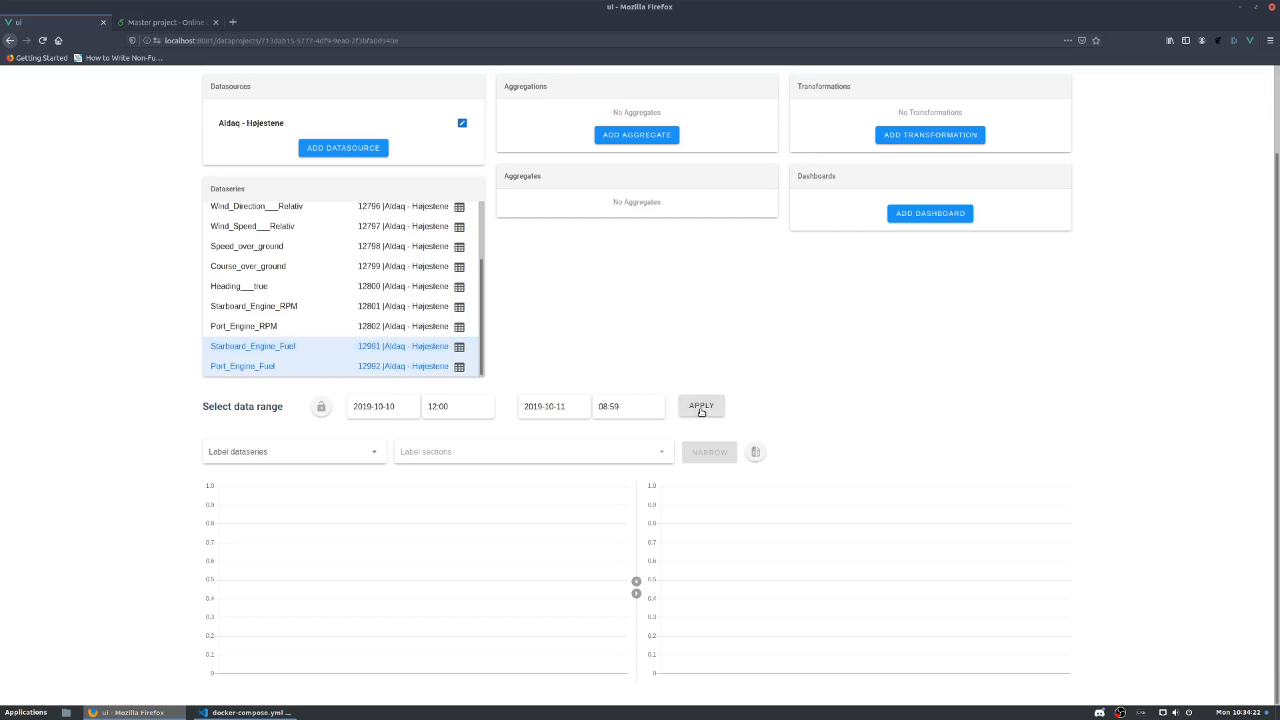
Step: Plot only the Starboard_Engine_Fuel dataseries over the selected data range
{"action": "left_click", "coordinate": [304, 348]}
{"action": "left_click", "coordinate": [291, 366]}
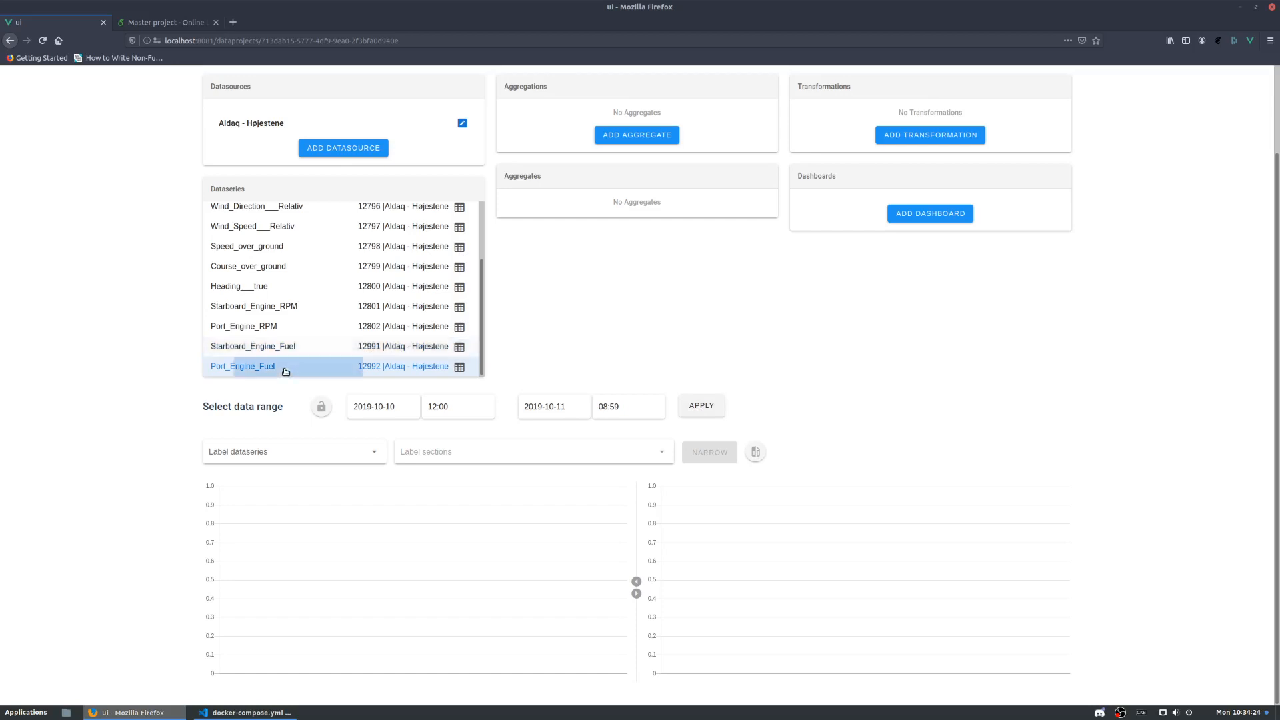
{"action": "left_click", "coordinate": [293, 350]}
{"action": "left_click", "coordinate": [691, 409]}
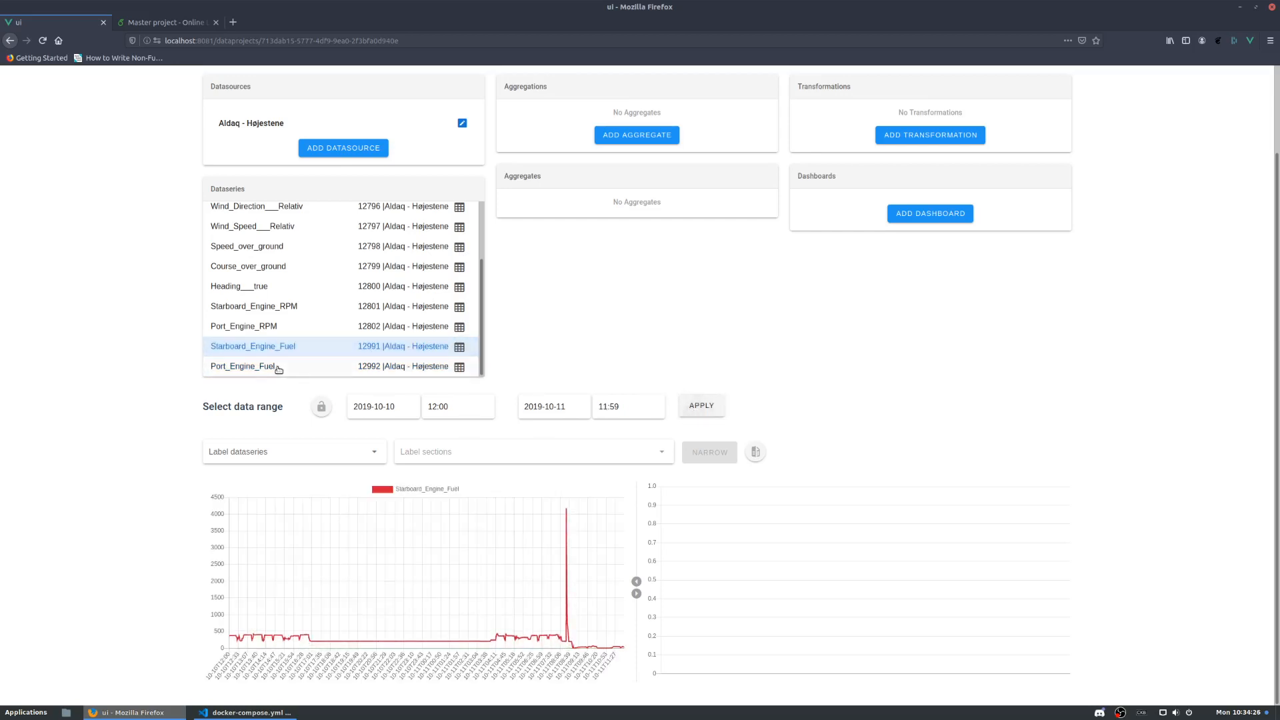
Step: Try to plot Port_Engine_Fuel alongside Starboard_Engine_Fuel, then return to plotting Starboard_Engine_Fuel alone
{"action": "left_click", "coordinate": [278, 368]}
{"action": "left_click", "coordinate": [694, 403]}
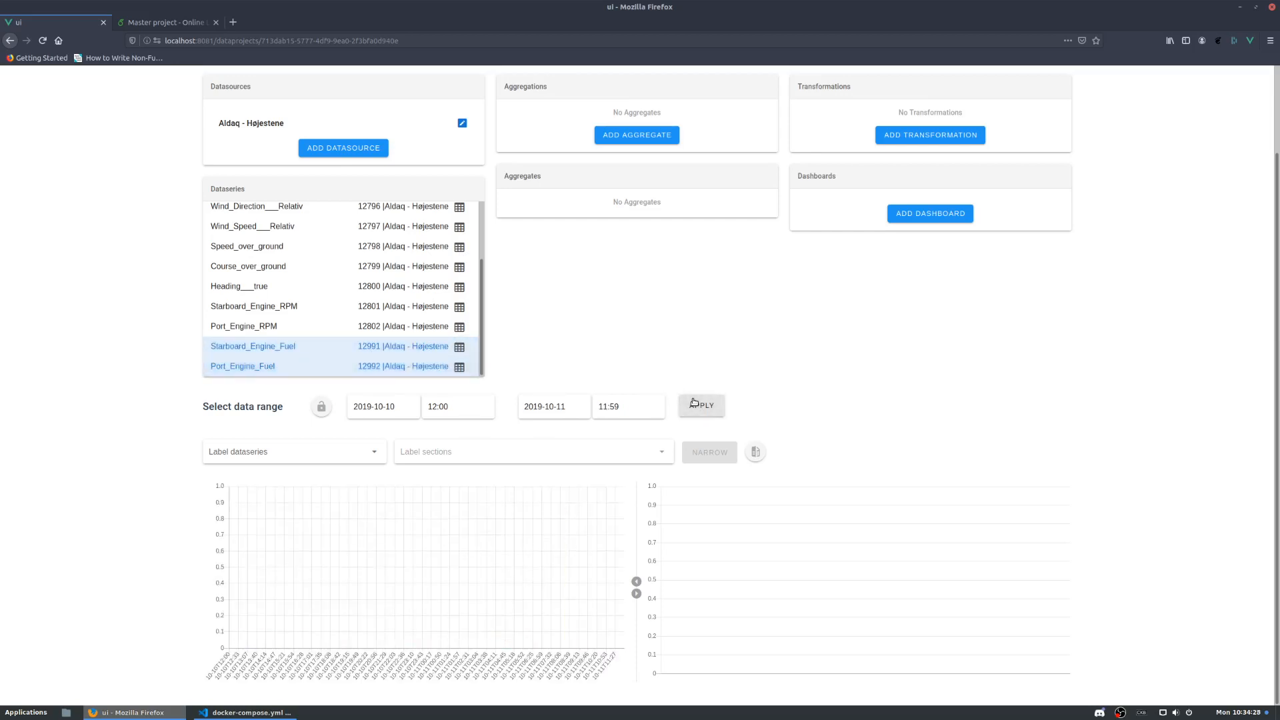
{"action": "left_click", "coordinate": [276, 368]}
{"action": "left_click", "coordinate": [700, 406]}
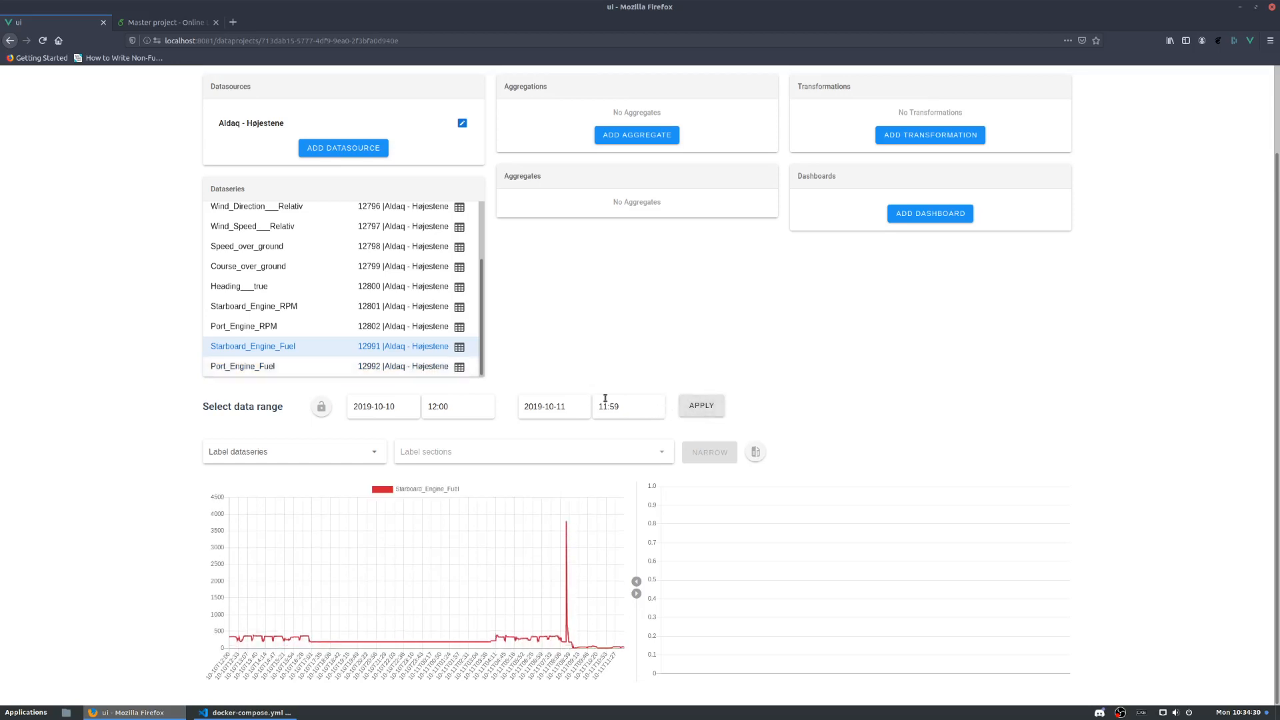
Step: Select both Starboard_Engine_Fuel and Port_Engine_Fuel and plot them together over the selected data range
{"action": "left_click", "coordinate": [281, 349]}
{"action": "left_click", "coordinate": [471, 352]}
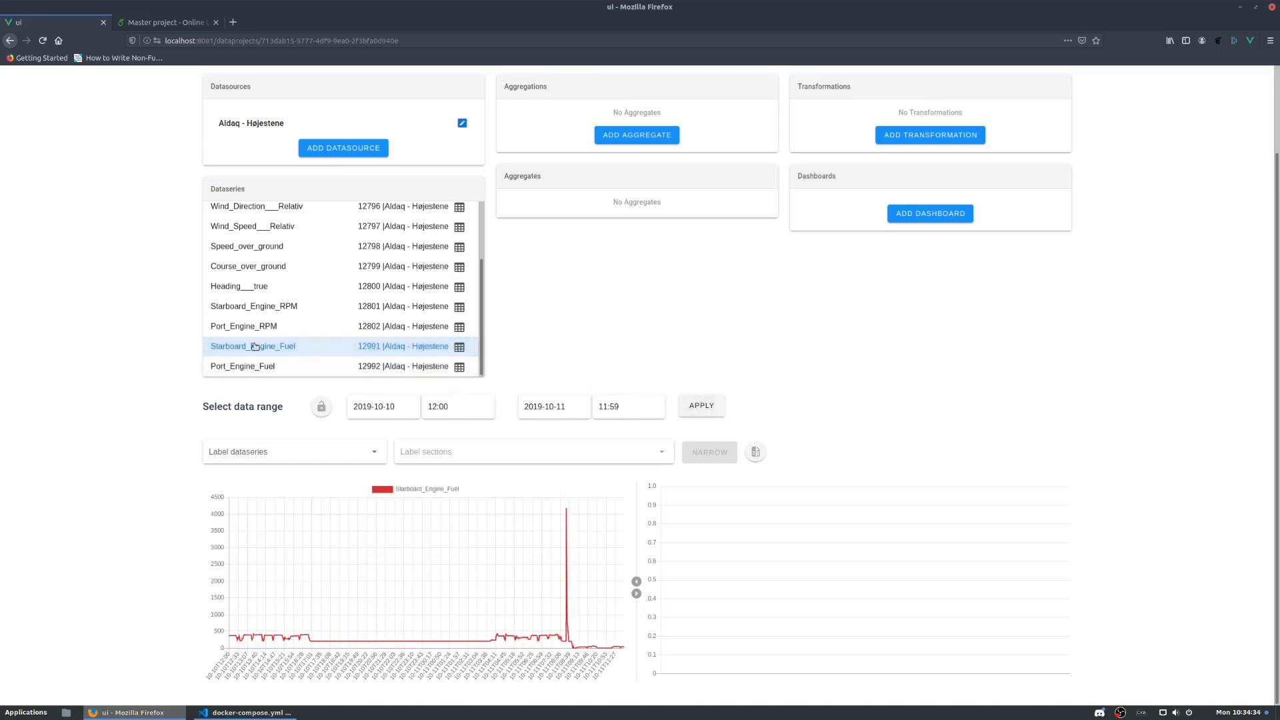
{"action": "left_click", "coordinate": [697, 400]}
{"action": "left_click", "coordinate": [246, 364]}
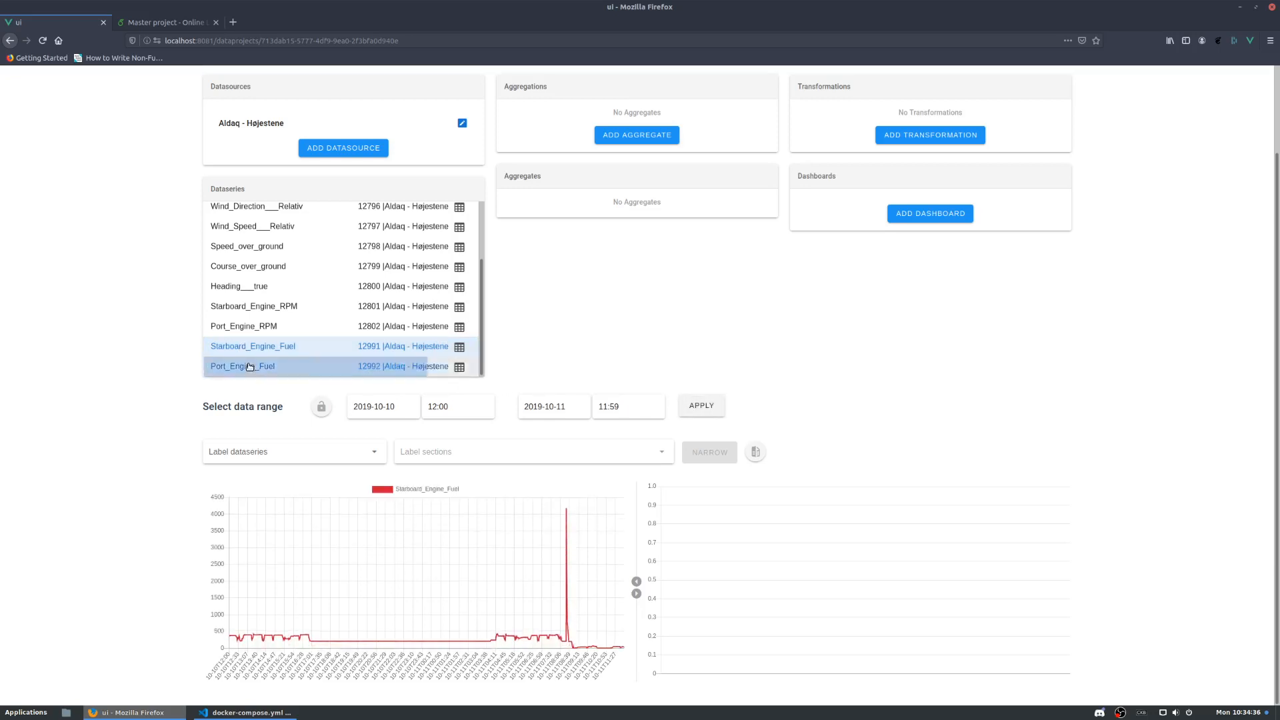
{"action": "left_click", "coordinate": [253, 351]}
{"action": "left_click", "coordinate": [258, 350]}
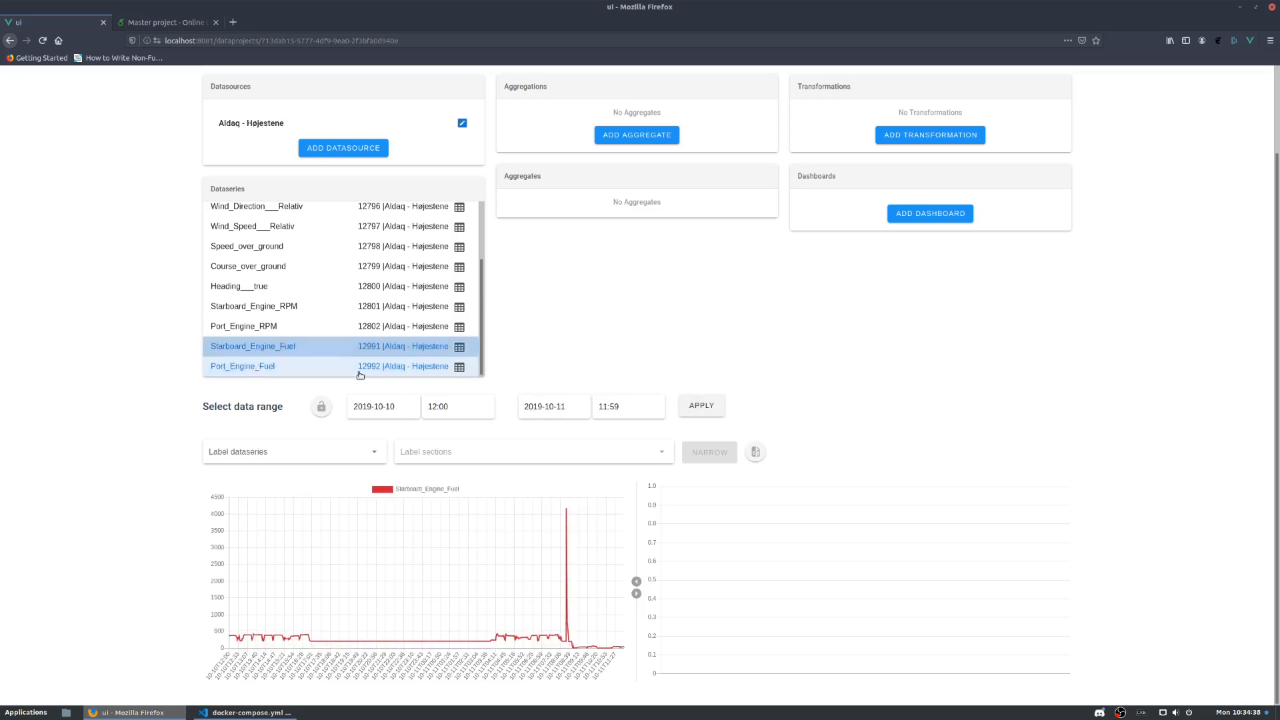
{"action": "left_click", "coordinate": [709, 414]}
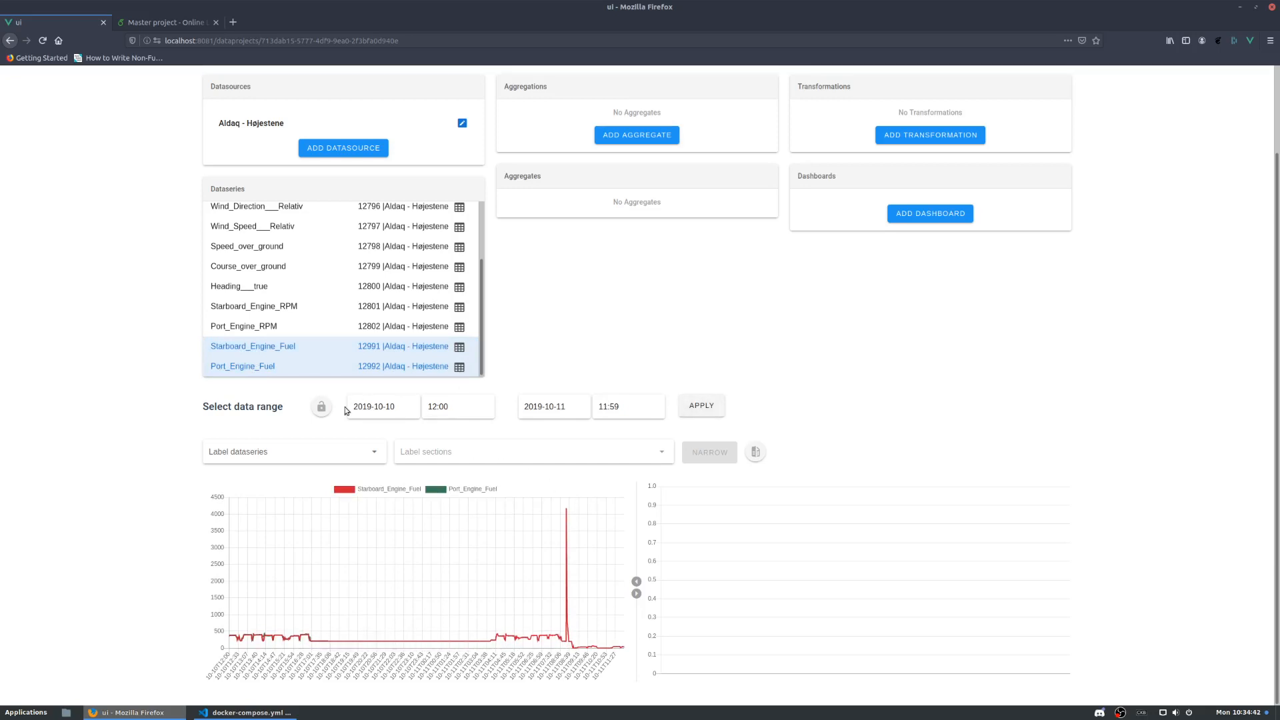
{"action": "left_click", "coordinate": [705, 408]}
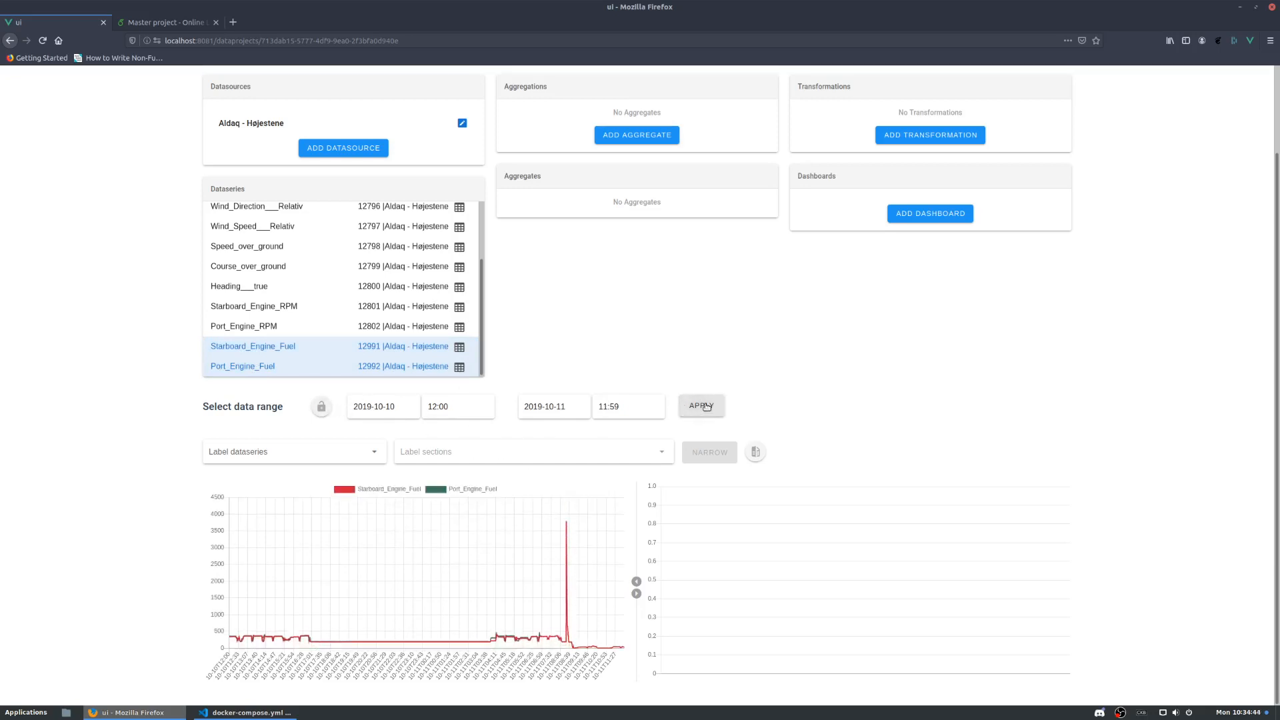
{"action": "left_click", "coordinate": [707, 407]}
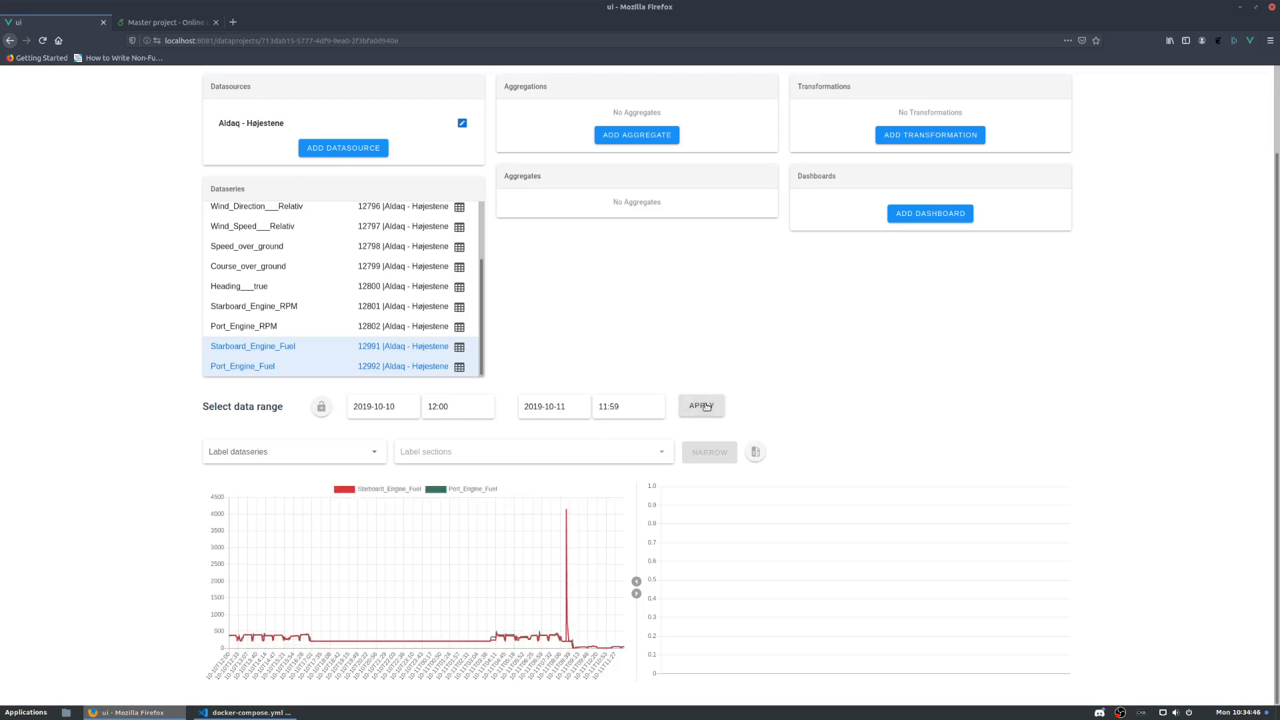
{"action": "left_click", "coordinate": [707, 407]}
Step: Set the data range's end time to 06:59 on 2019-10-11 and apply it to the fuel chart
{"action": "left_click", "coordinate": [557, 410]}
{"action": "left_click", "coordinate": [630, 409]}
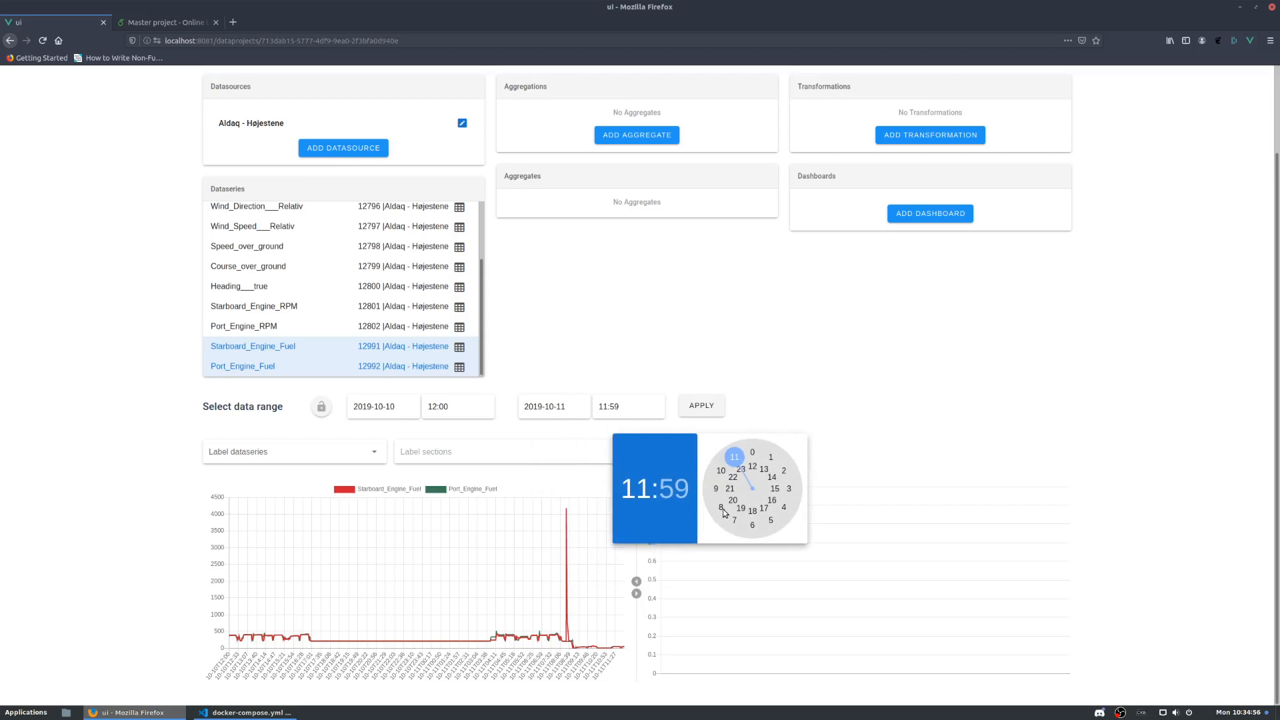
{"action": "left_click", "coordinate": [752, 527]}
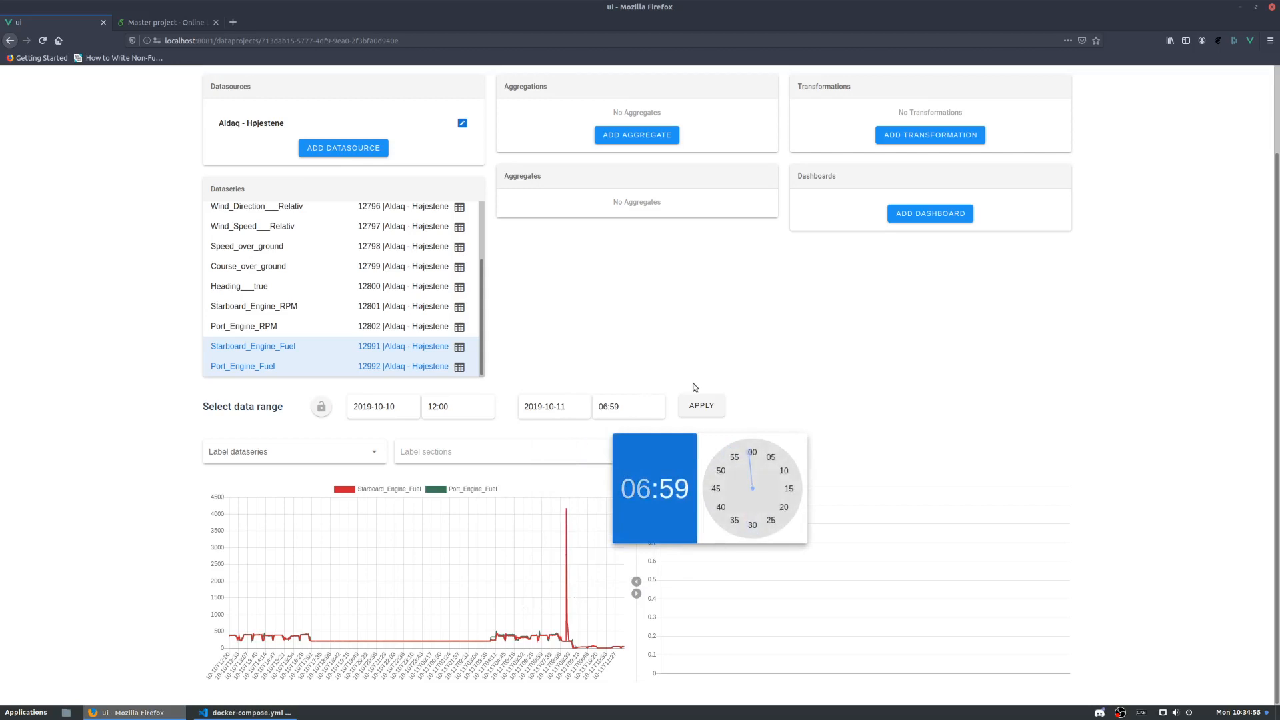
{"action": "left_click", "coordinate": [708, 406]}
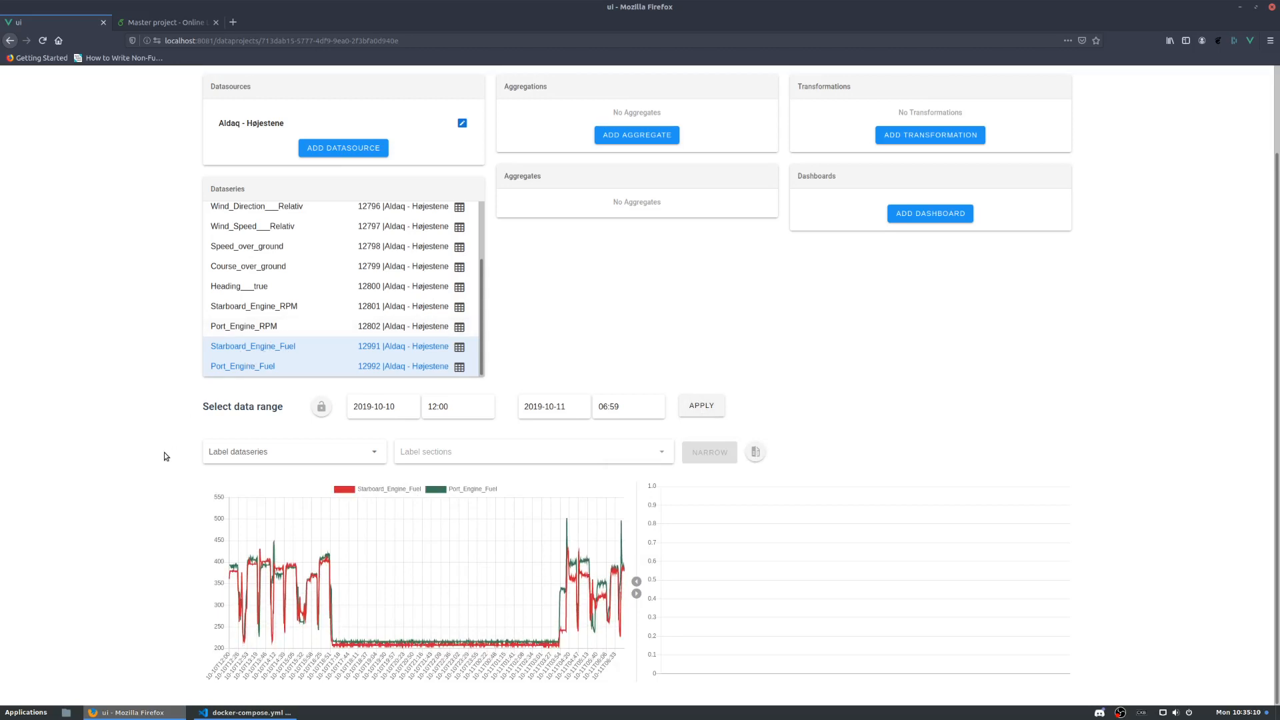
Step: Start adding a transformation to the project and check which formulas are available for it
{"action": "scroll", "coordinate": [164, 452], "scroll_direction": "up", "scroll_amount": 3}
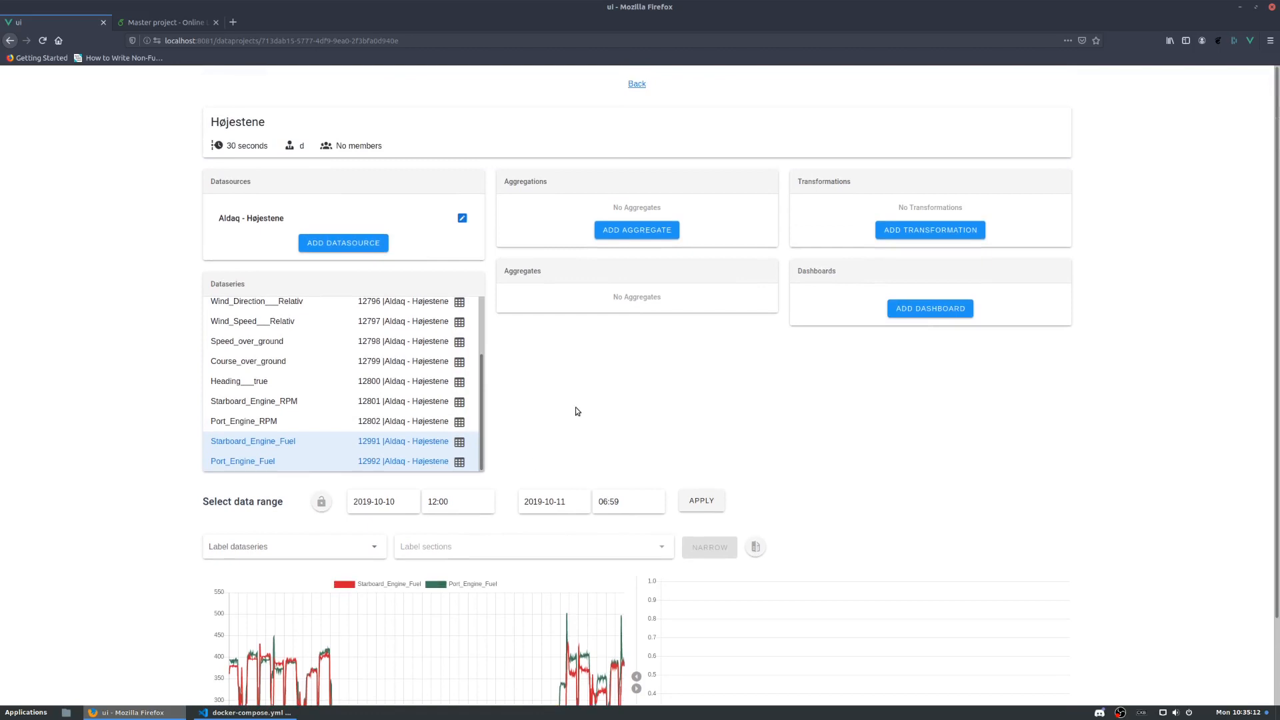
{"action": "scroll", "coordinate": [560, 386], "scroll_direction": "down", "scroll_amount": 3}
{"action": "scroll", "coordinate": [793, 302], "scroll_direction": "up", "scroll_amount": 3}
{"action": "left_click", "coordinate": [913, 234]}
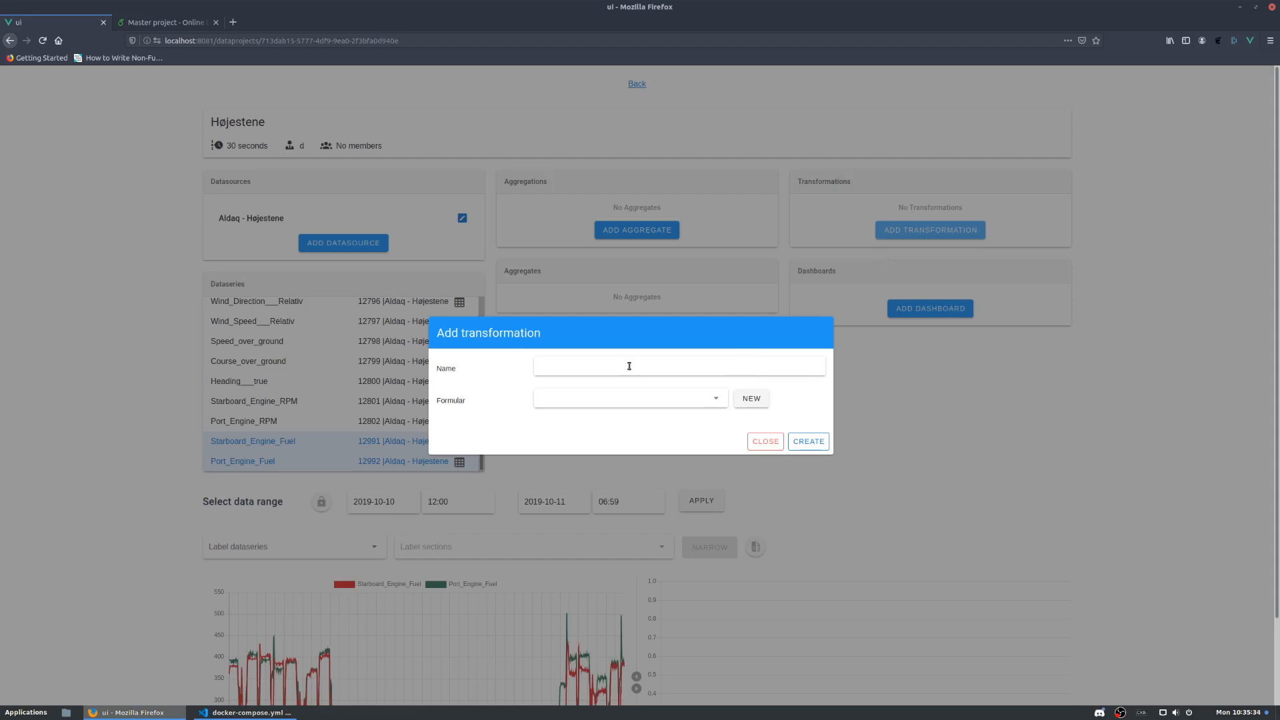
{"action": "left_click", "coordinate": [557, 365]}
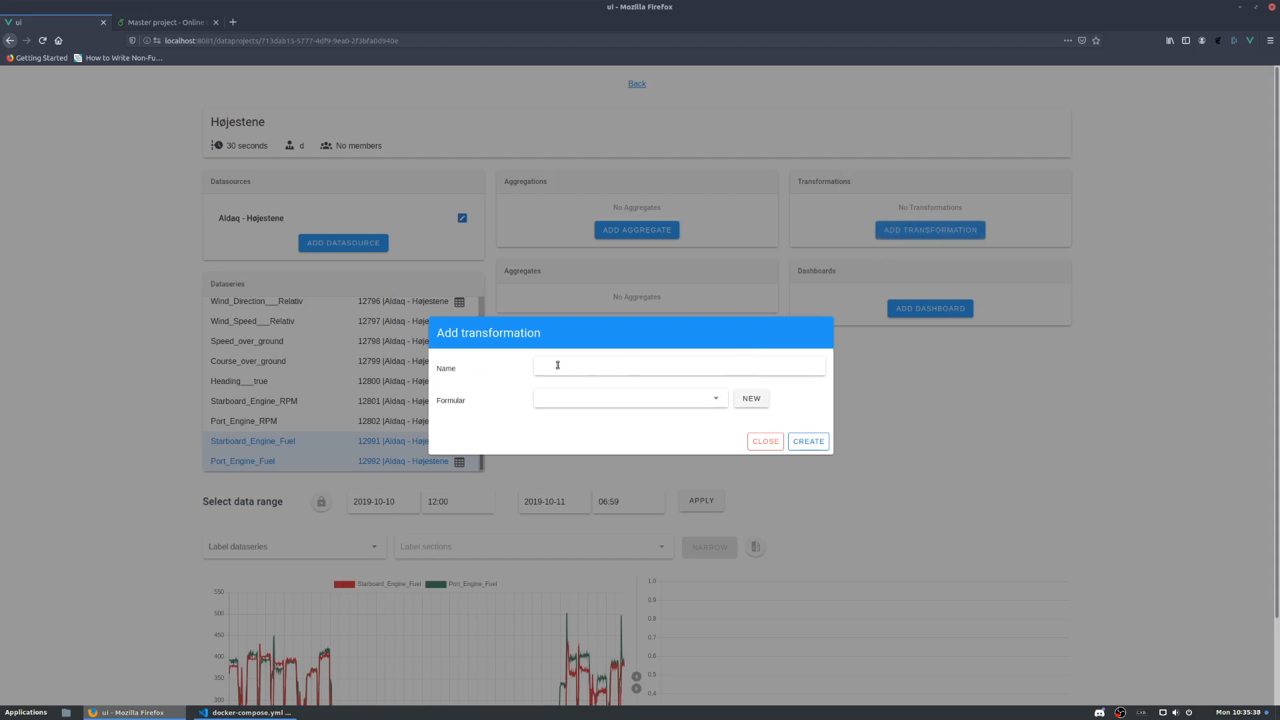
{"action": "left_click", "coordinate": [581, 396]}
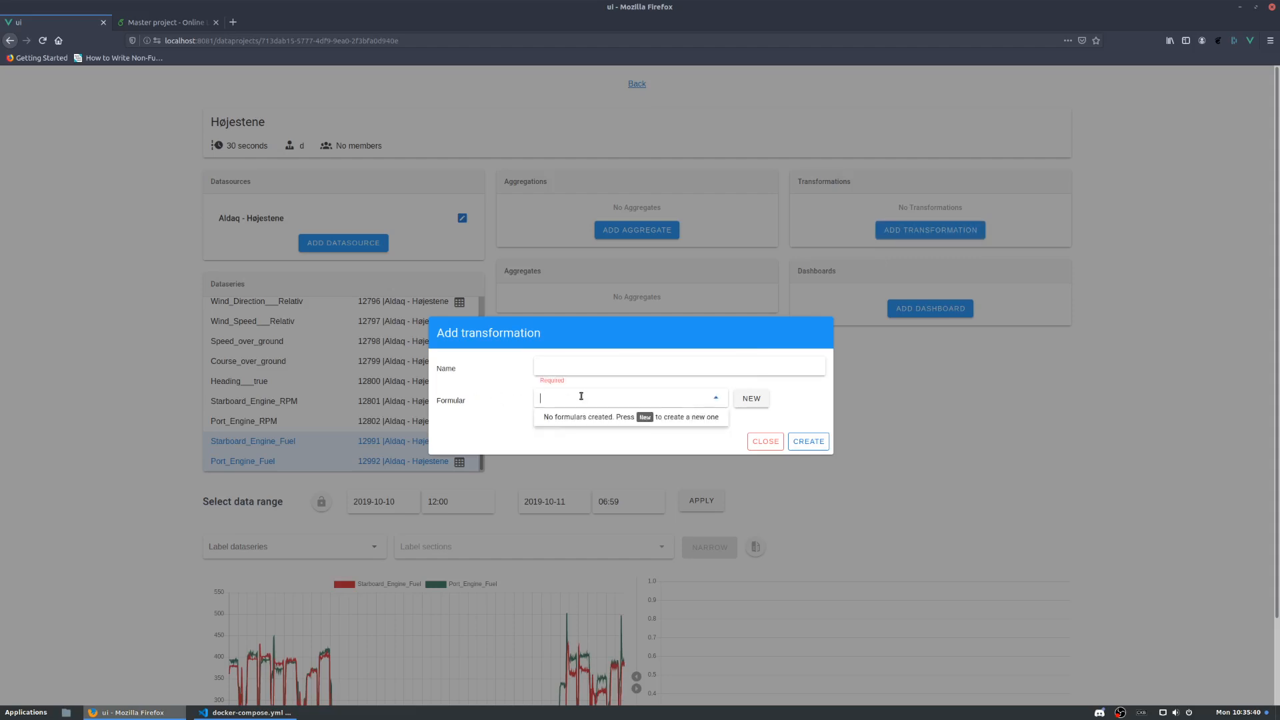
{"action": "left_click", "coordinate": [514, 399]}
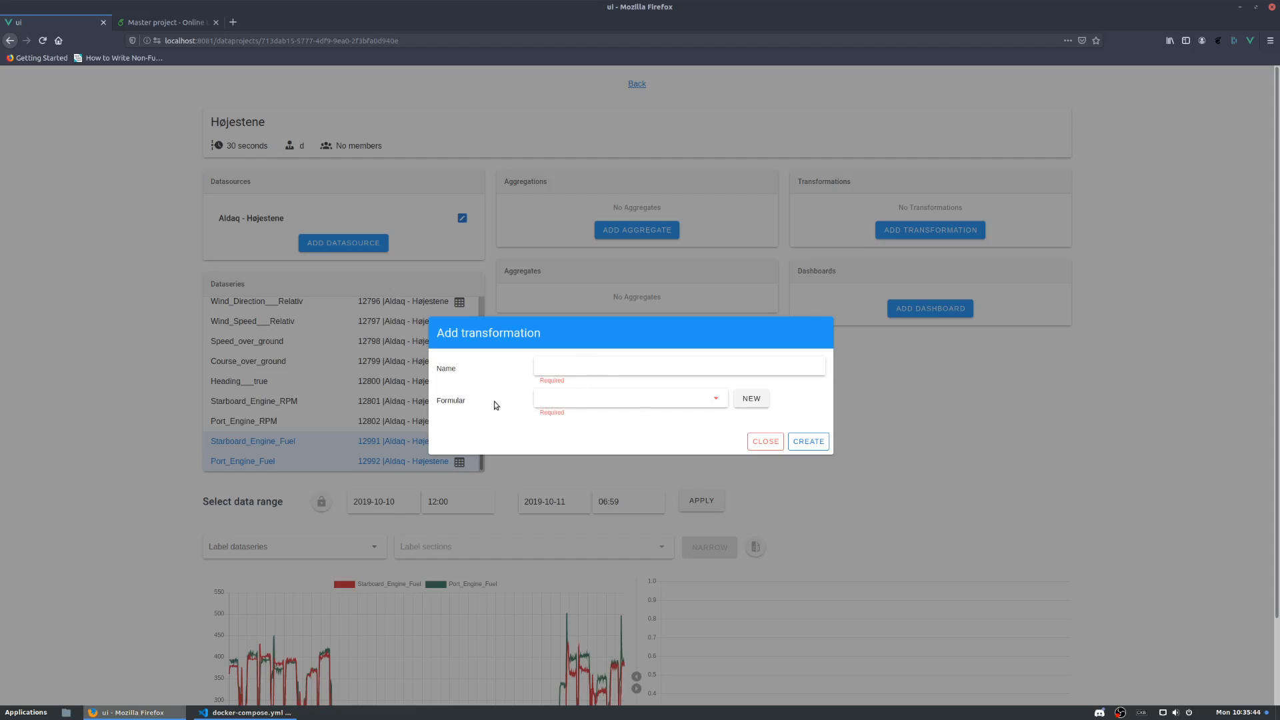
Step: Start a new formula for the transformation and name it litre_pr_hour_to_litres
{"action": "left_click", "coordinate": [752, 403]}
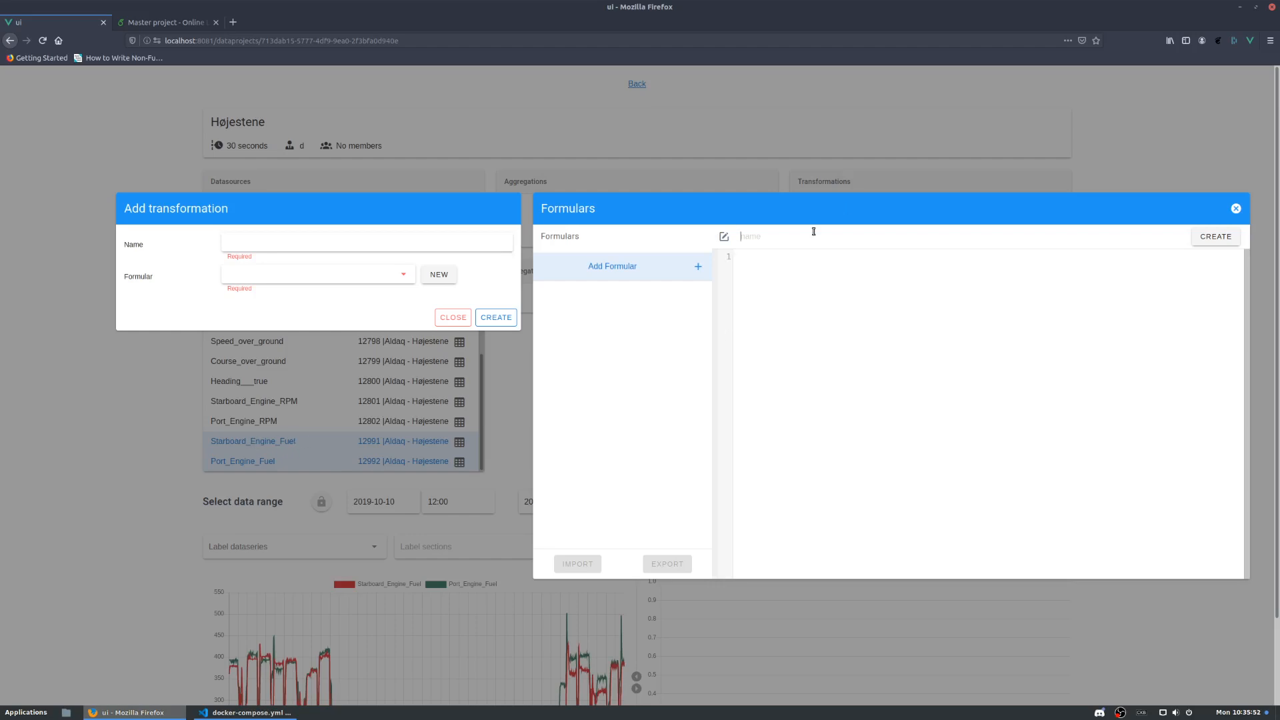
{"action": "type", "text": "litre_pr_hour_to"}
{"action": "type", "text": "litres"}
{"action": "key", "text": "Left"}
{"action": "key", "text": "Left"}
{"action": "key", "text": "Left"}
{"action": "key", "text": "Left"}
{"action": "key", "text": "Left"}
{"action": "key", "text": "Left"}
{"action": "type", "text": "_"}
Step: Declare the formula's input with the line "define dataseries dataseries1"
{"action": "key", "text": "ctrl+space"}
{"action": "key", "text": "Down"}
{"action": "key", "text": "Return"}
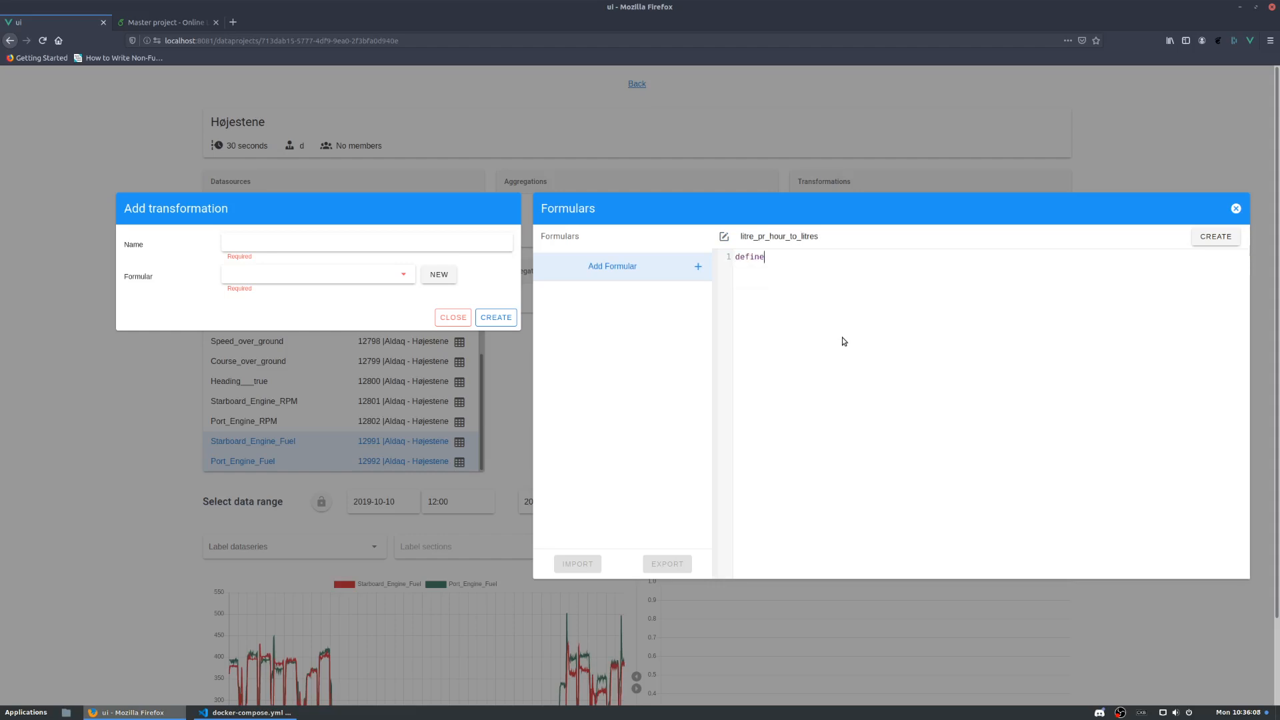
{"action": "key", "text": "ctrl+space"}
{"action": "key", "text": "Return"}
{"action": "type", "text": "dataseries1  "}
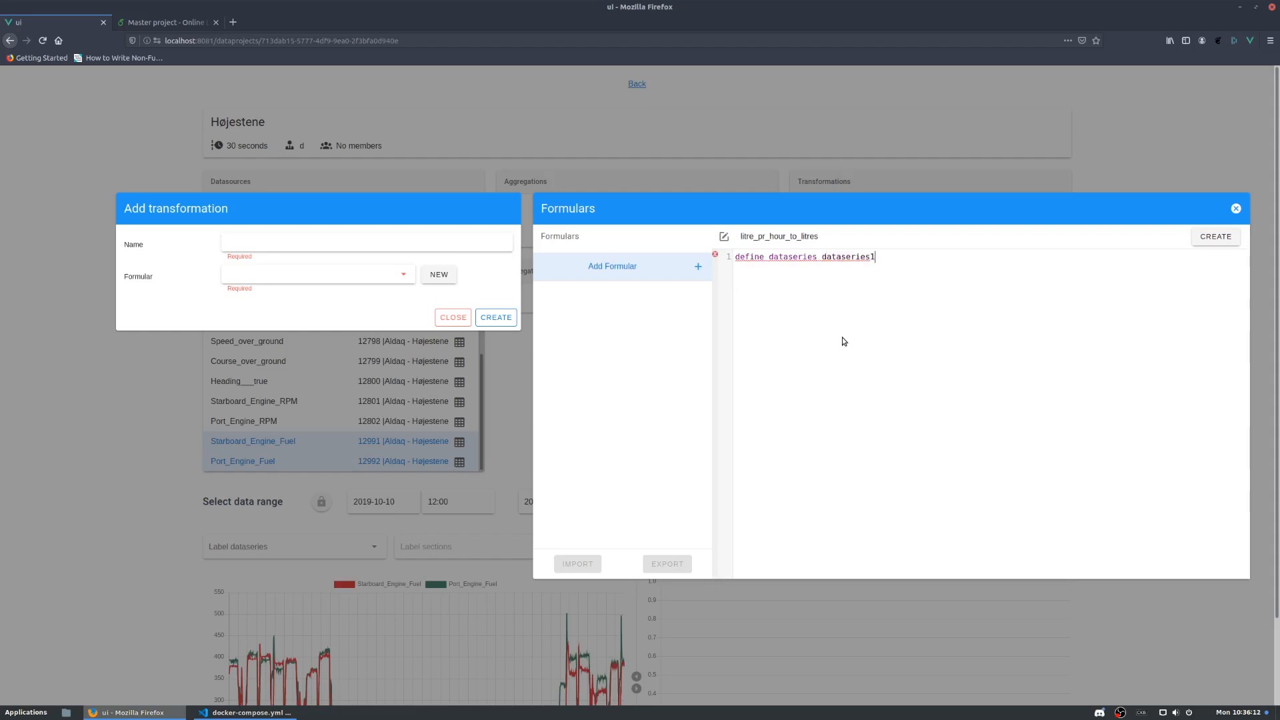
Step: Define the formula's result as output(x) = dataseries1(x) * (30/3600), save the formula and close the editor
{"action": "type", "text": "output(x)"}
{"action": "type", "text": "= dataseries("}
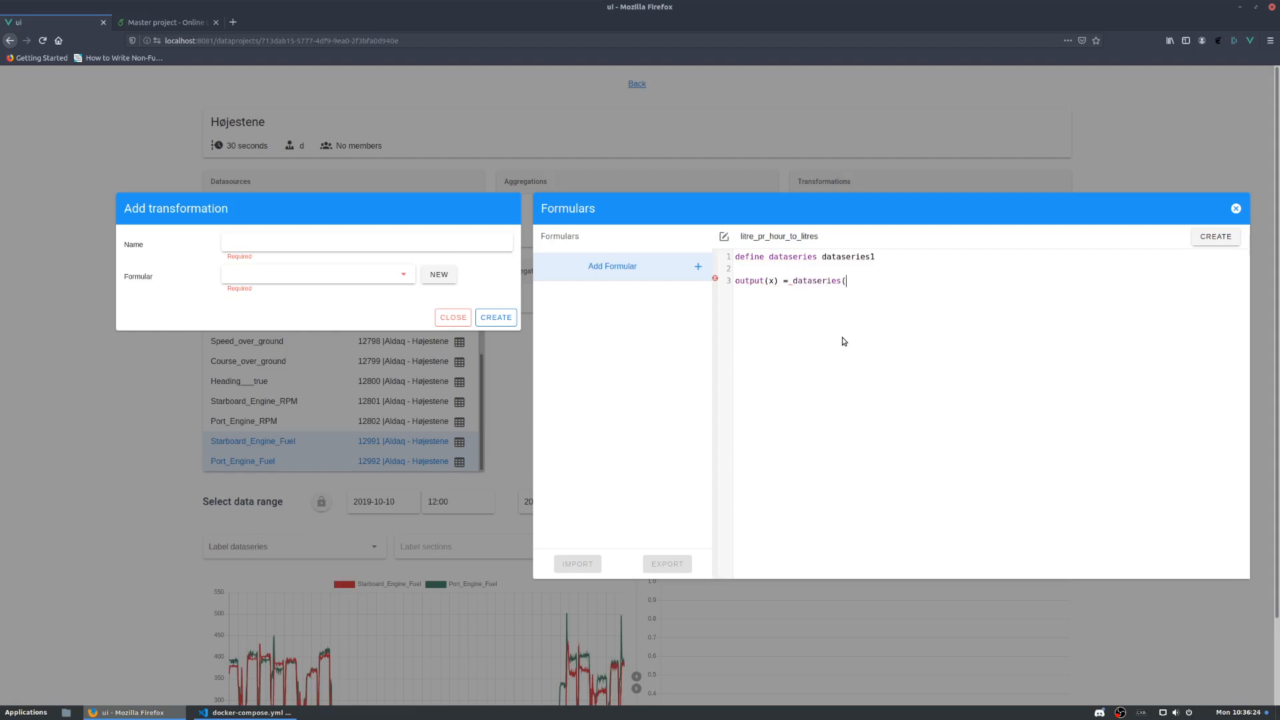
{"action": "type", "text": "x)"}
{"action": "type", "text": "1"}
{"action": "key", "text": "End"}
{"action": "type", "text": "* (30/3600)"}
{"action": "double_click", "coordinate": [905, 280]}
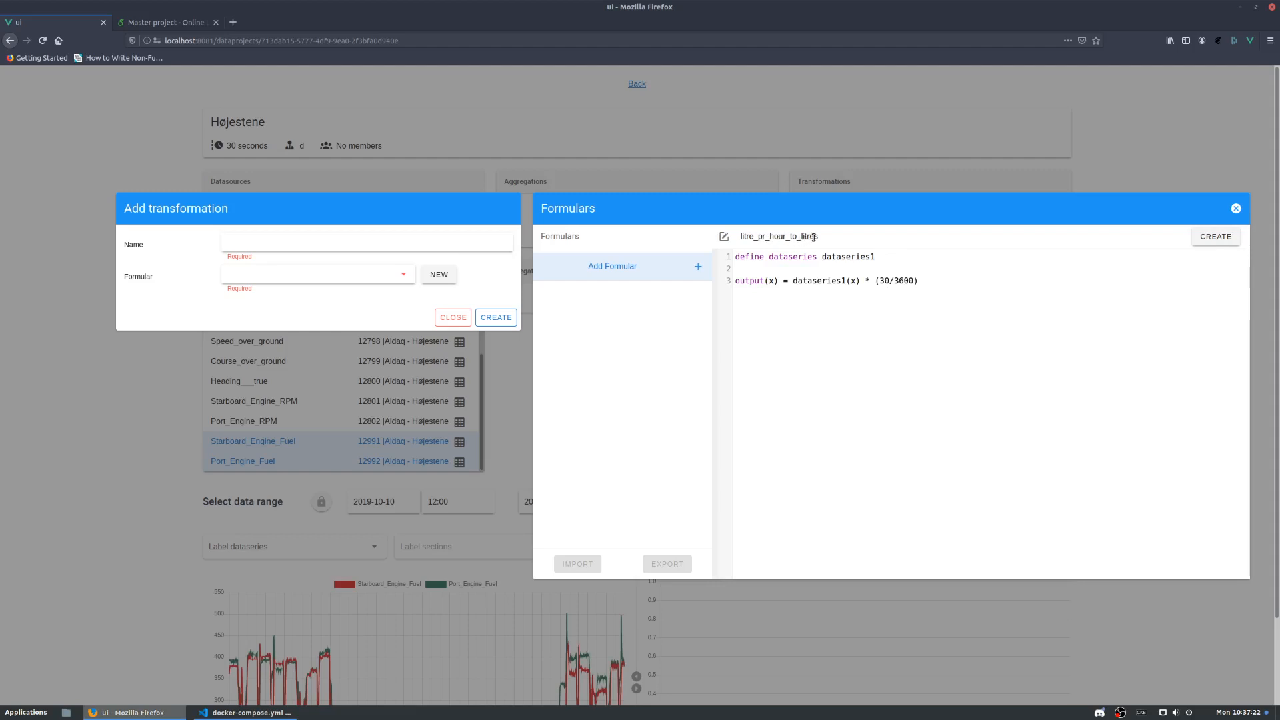
{"action": "left_click", "coordinate": [1220, 242]}
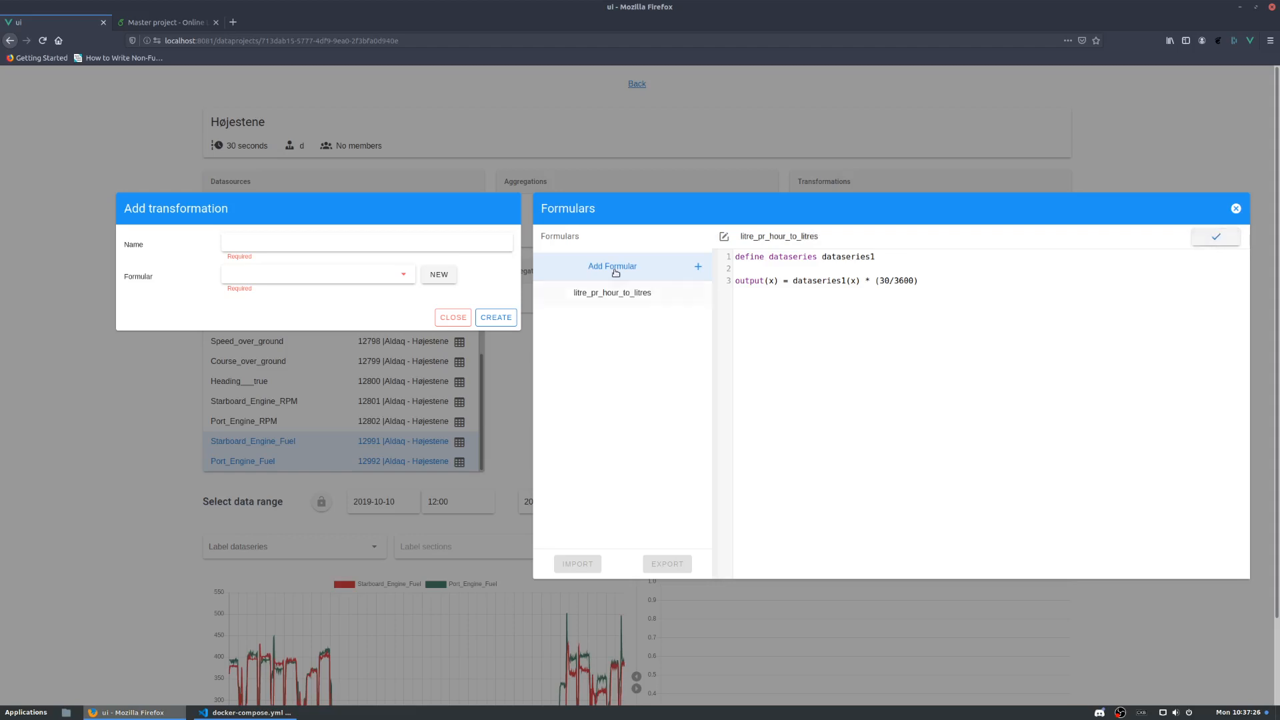
{"action": "left_click", "coordinate": [1237, 208]}
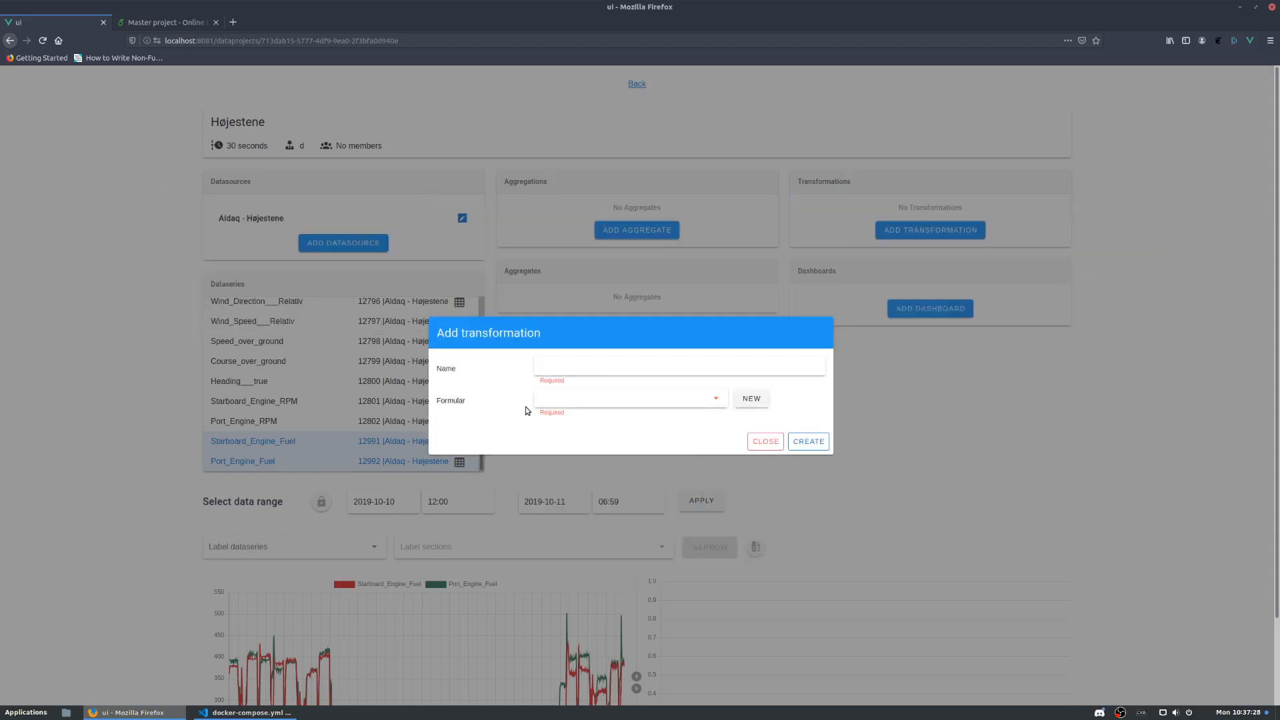
Step: Choose the litre_pr_hour_to_litres formula for the transformation and map Starboard_Engine_Fuel to dataseries1
{"action": "left_click", "coordinate": [558, 398]}
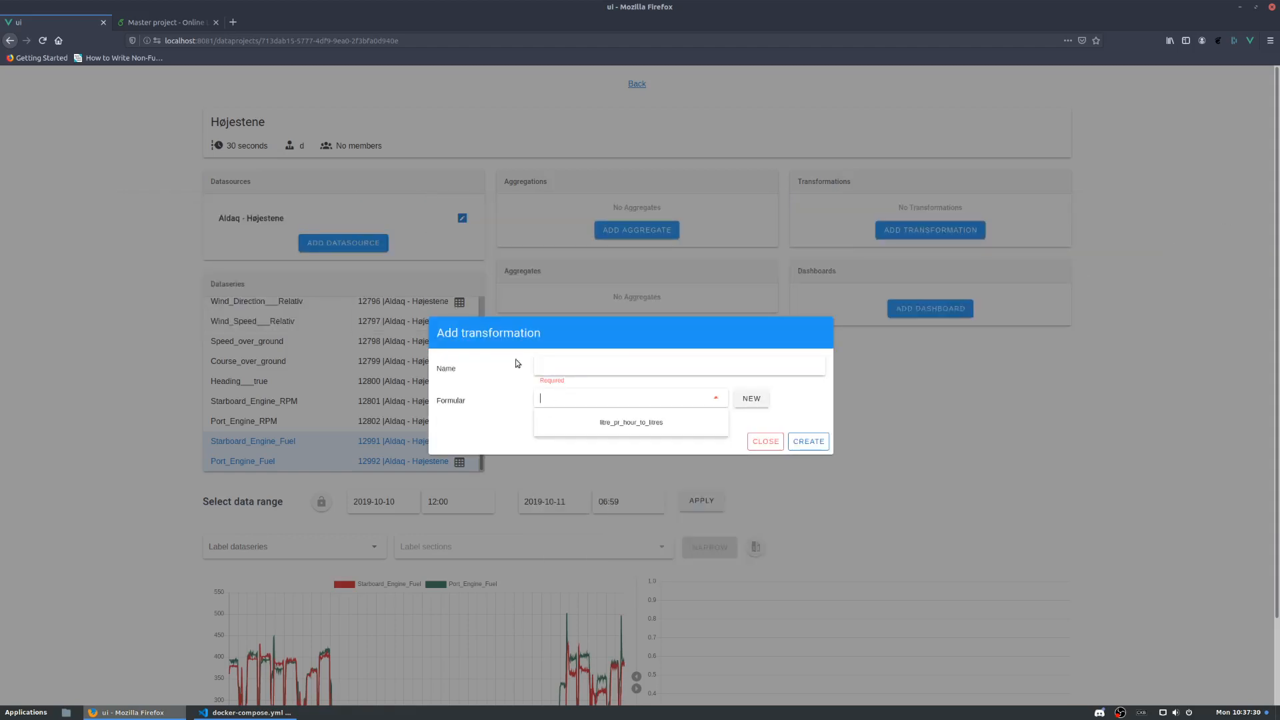
{"action": "left_click", "coordinate": [619, 430]}
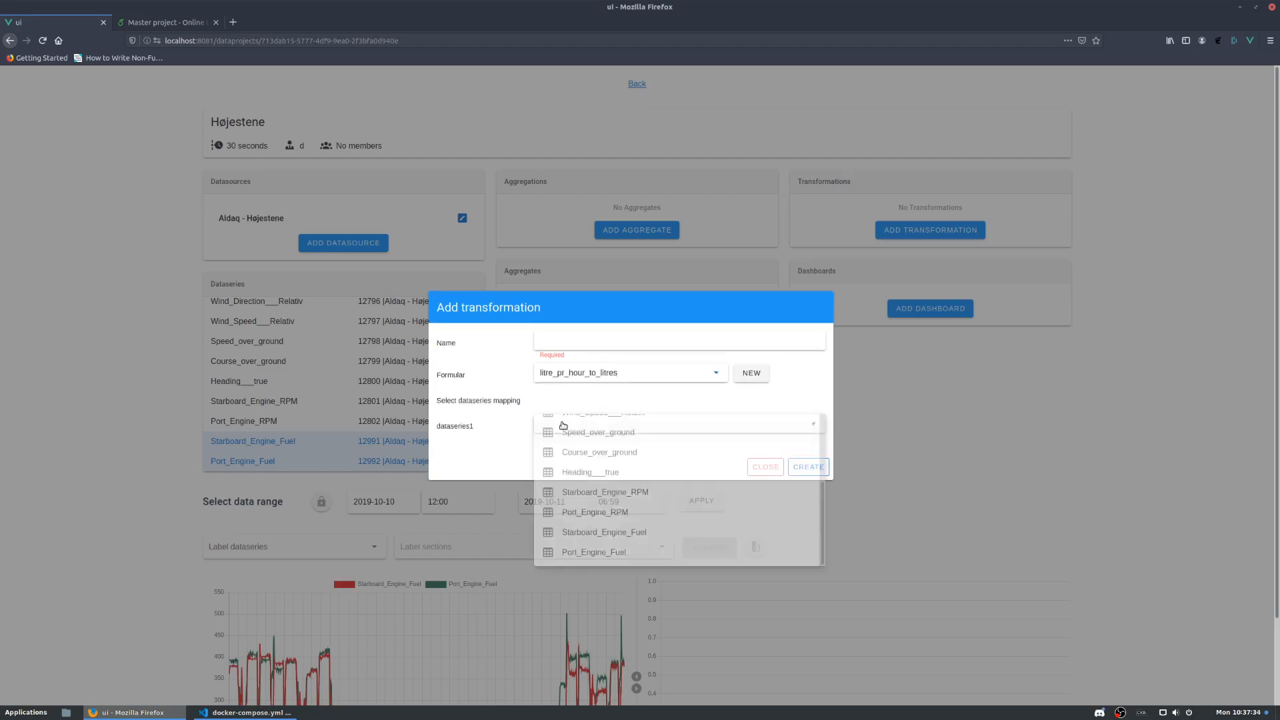
{"action": "left_click", "coordinate": [562, 424]}
{"action": "scroll", "coordinate": [626, 487], "scroll_direction": "up", "scroll_amount": 2}
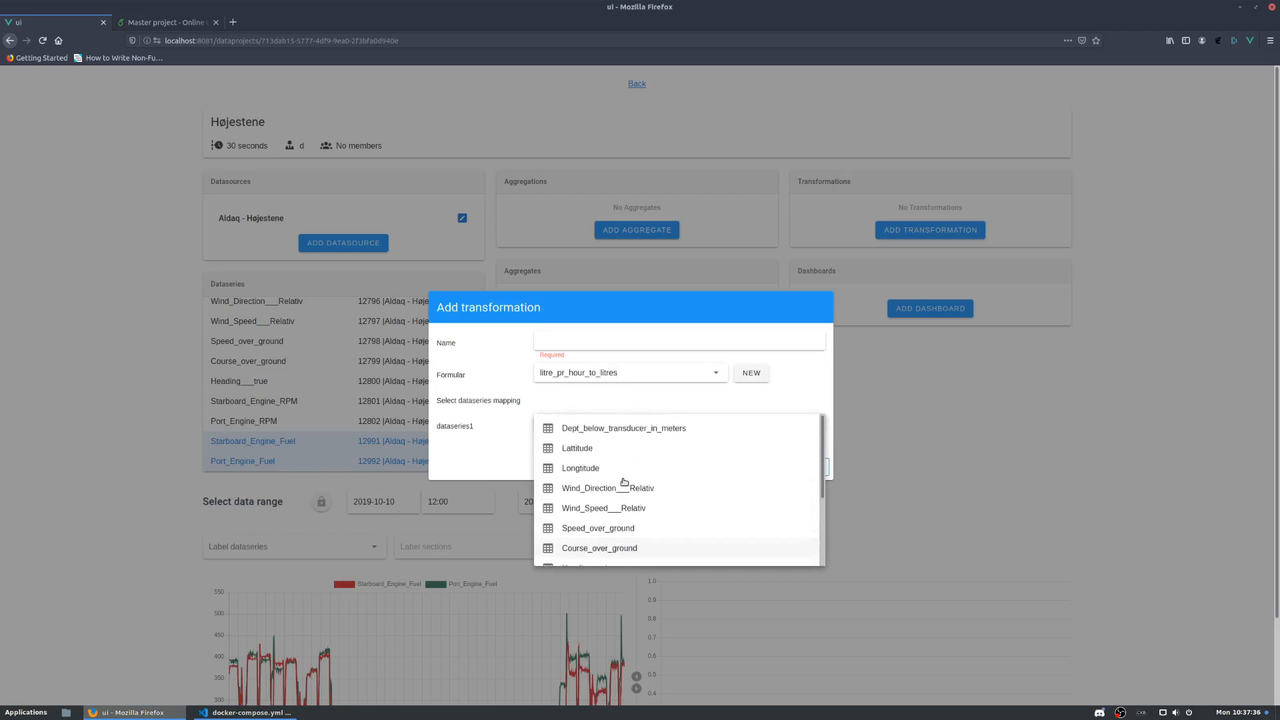
{"action": "scroll", "coordinate": [644, 500], "scroll_direction": "down", "scroll_amount": 2}
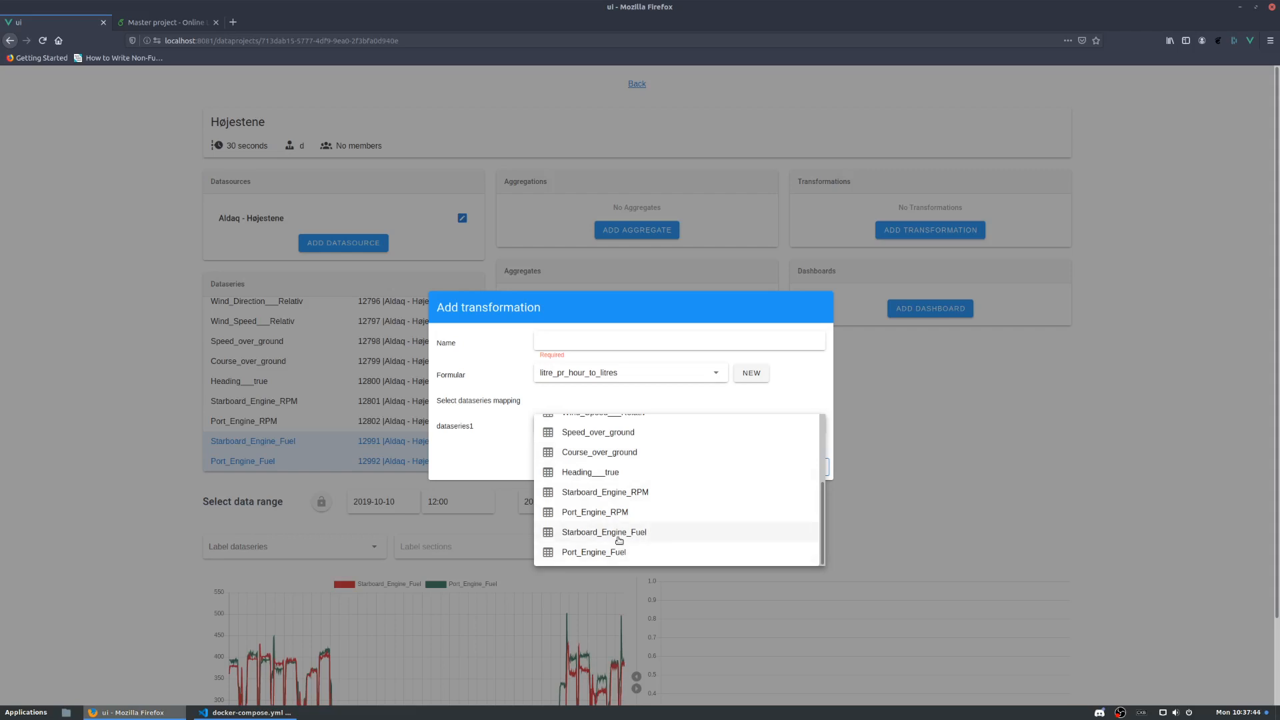
{"action": "left_click", "coordinate": [619, 537]}
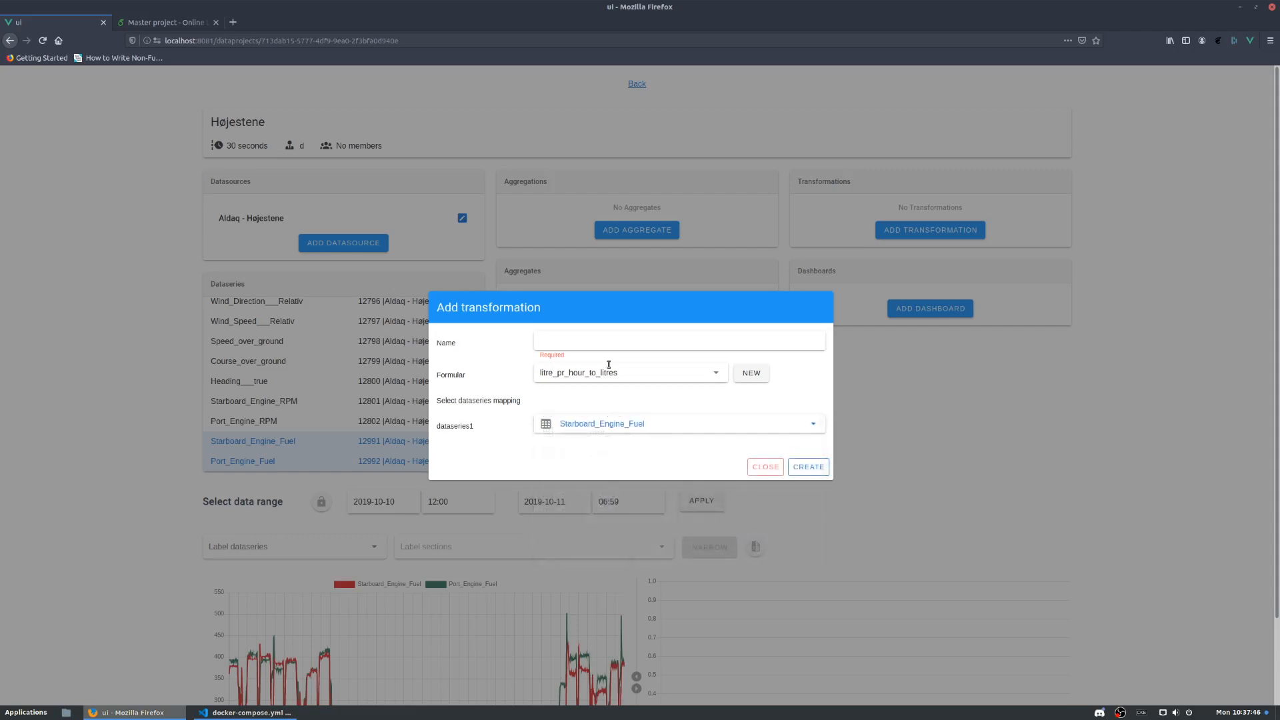
Step: Name the transformation starboard_engin_fuel_in_litres and create it
{"action": "left_click", "coordinate": [599, 335]}
{"action": "type", "text": "startboard_engin_fue"}
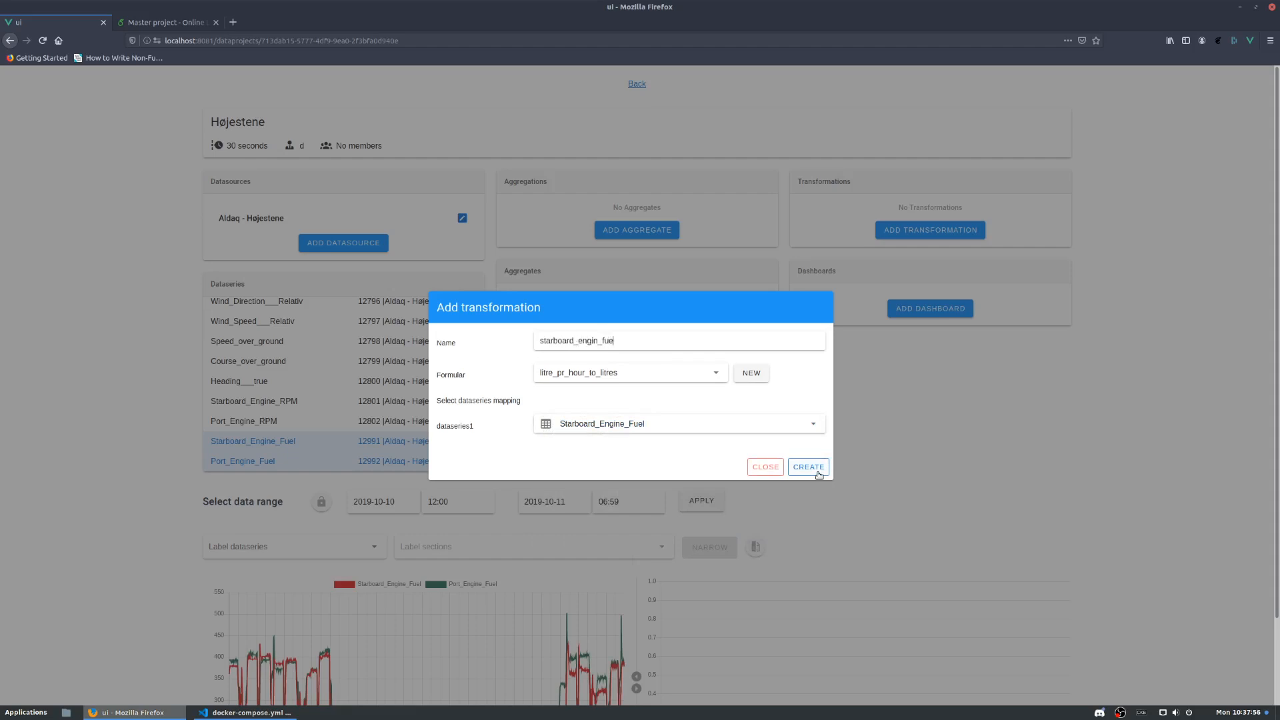
{"action": "type", "text": "l_in_litres"}
{"action": "left_click", "coordinate": [809, 466]}
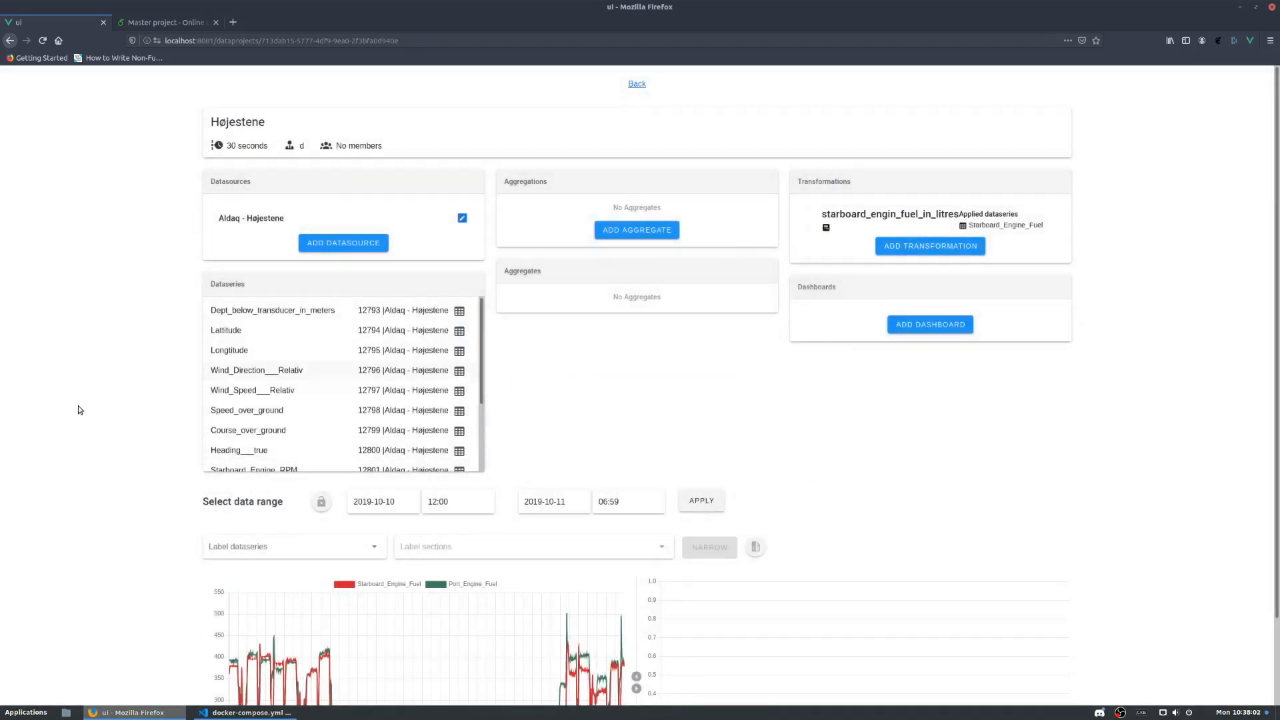
Step: Plot only the starboard_engin_fuel_in_litres dataseries over the range from 2019-10-10 to 2019-10-15
{"action": "scroll", "coordinate": [83, 406], "scroll_direction": "down", "scroll_amount": 3}
{"action": "scroll", "coordinate": [322, 283], "scroll_direction": "down", "scroll_amount": 3}
{"action": "left_click", "coordinate": [287, 367]}
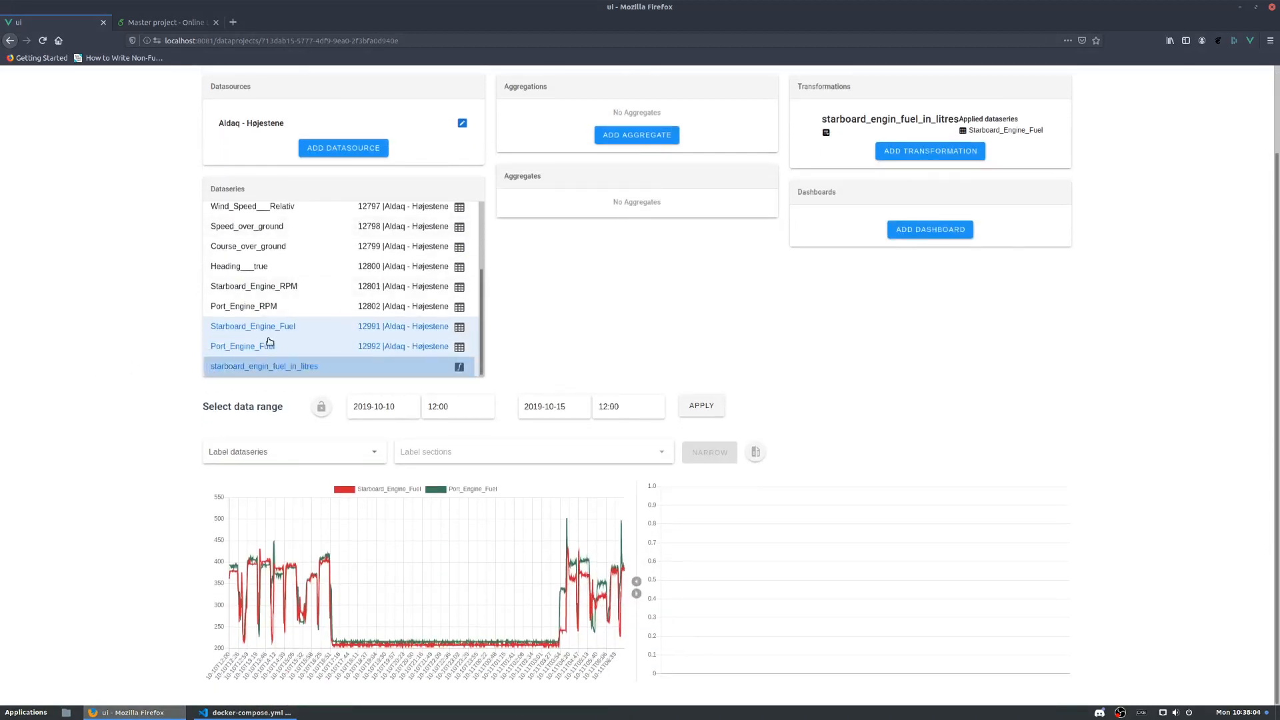
{"action": "left_click", "coordinate": [702, 406]}
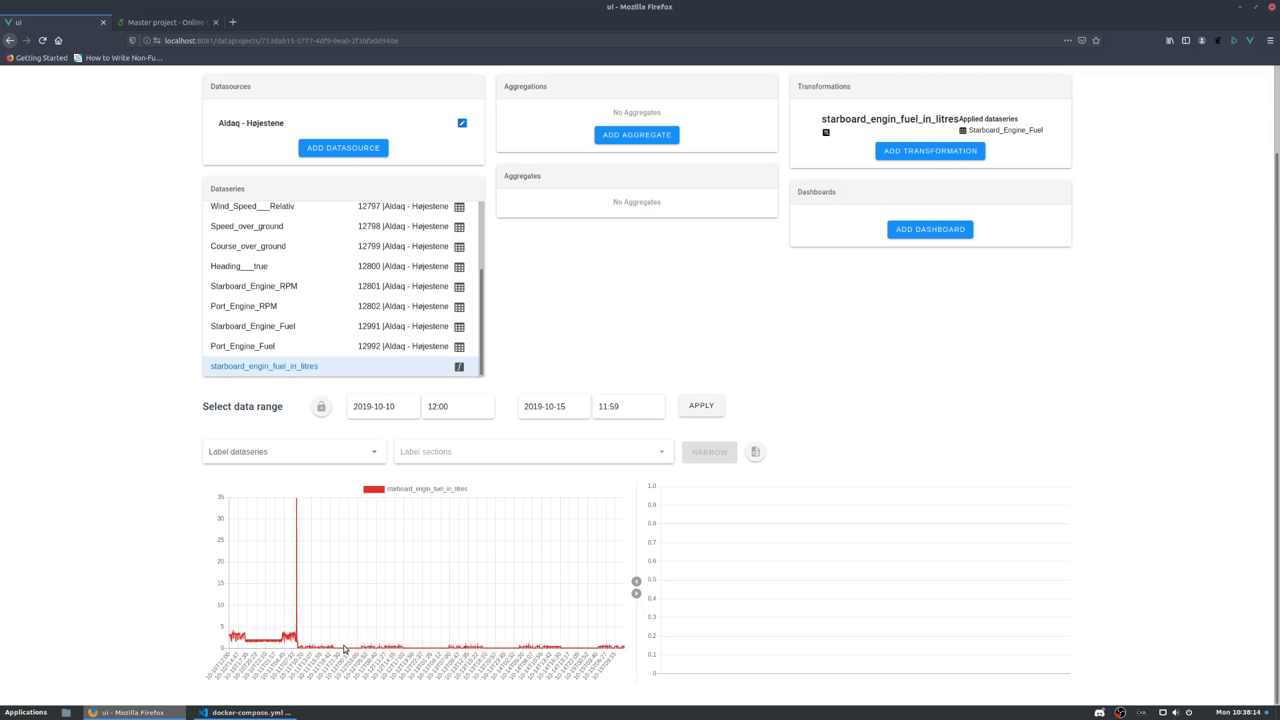
{"action": "mouse_move", "coordinate": [346, 649]}
{"action": "scroll", "coordinate": [129, 465], "scroll_direction": "up", "scroll_amount": 3}
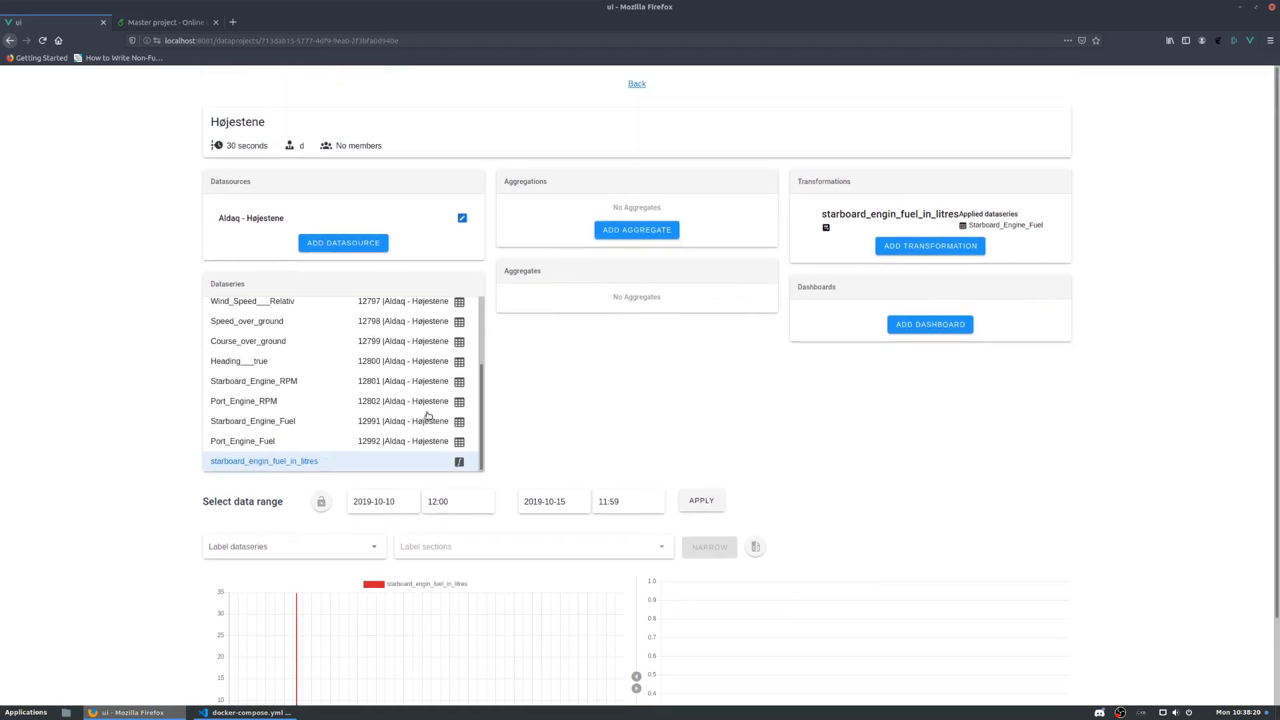
Step: Start a new transformation with the litre_pr_hour_to_litres formula and map Port_Engine_Fuel to dataseries1
{"action": "left_click", "coordinate": [882, 245]}
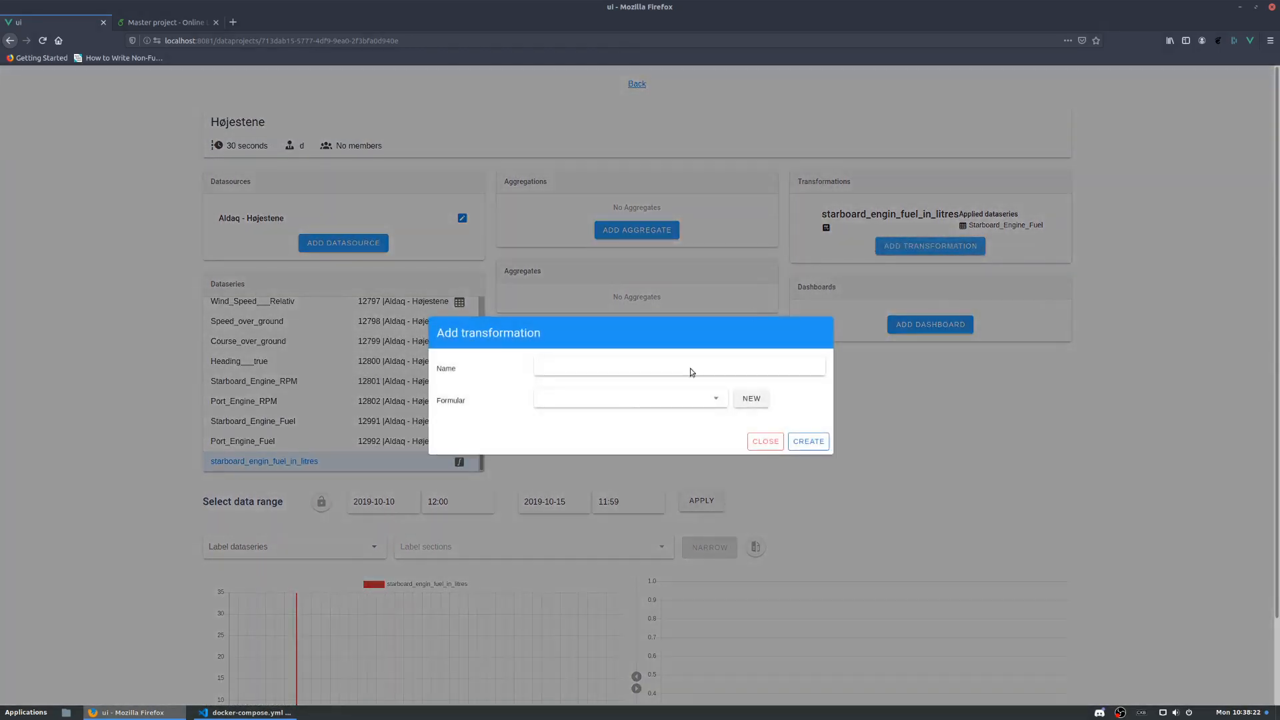
{"action": "left_click", "coordinate": [602, 402]}
{"action": "left_click", "coordinate": [609, 420]}
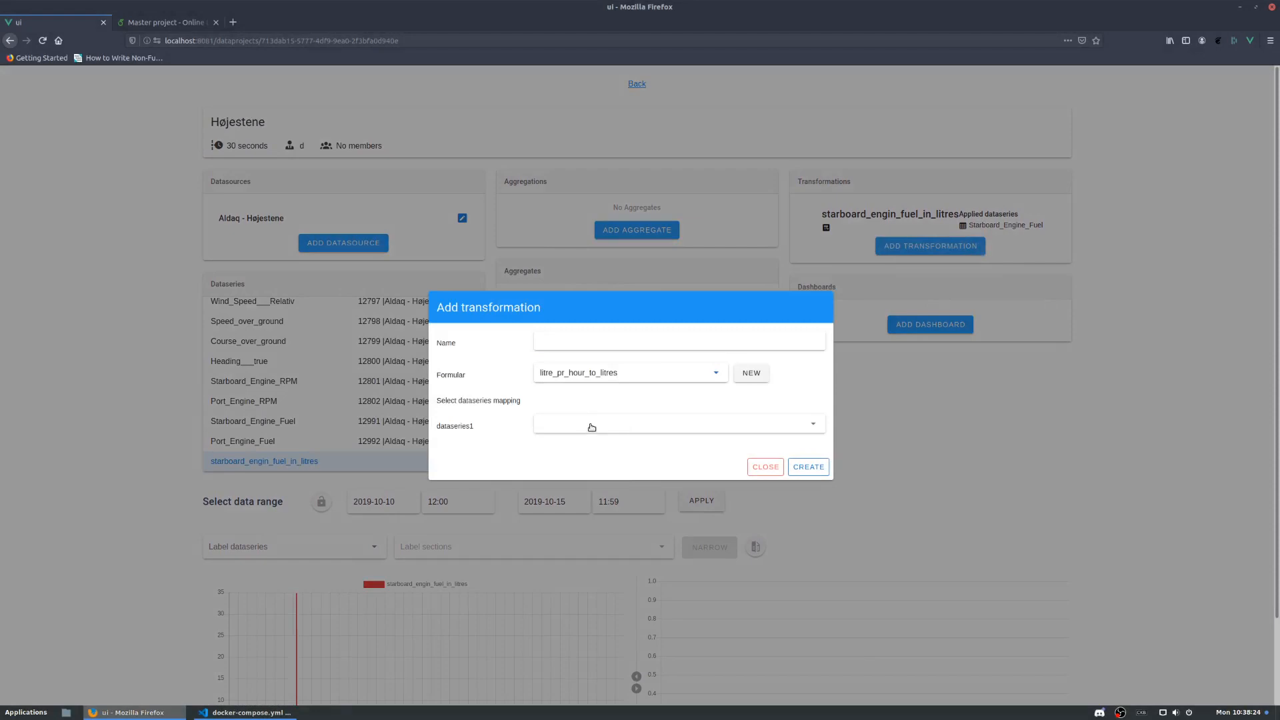
{"action": "left_click", "coordinate": [591, 429]}
{"action": "scroll", "coordinate": [641, 528], "scroll_direction": "down", "scroll_amount": 1}
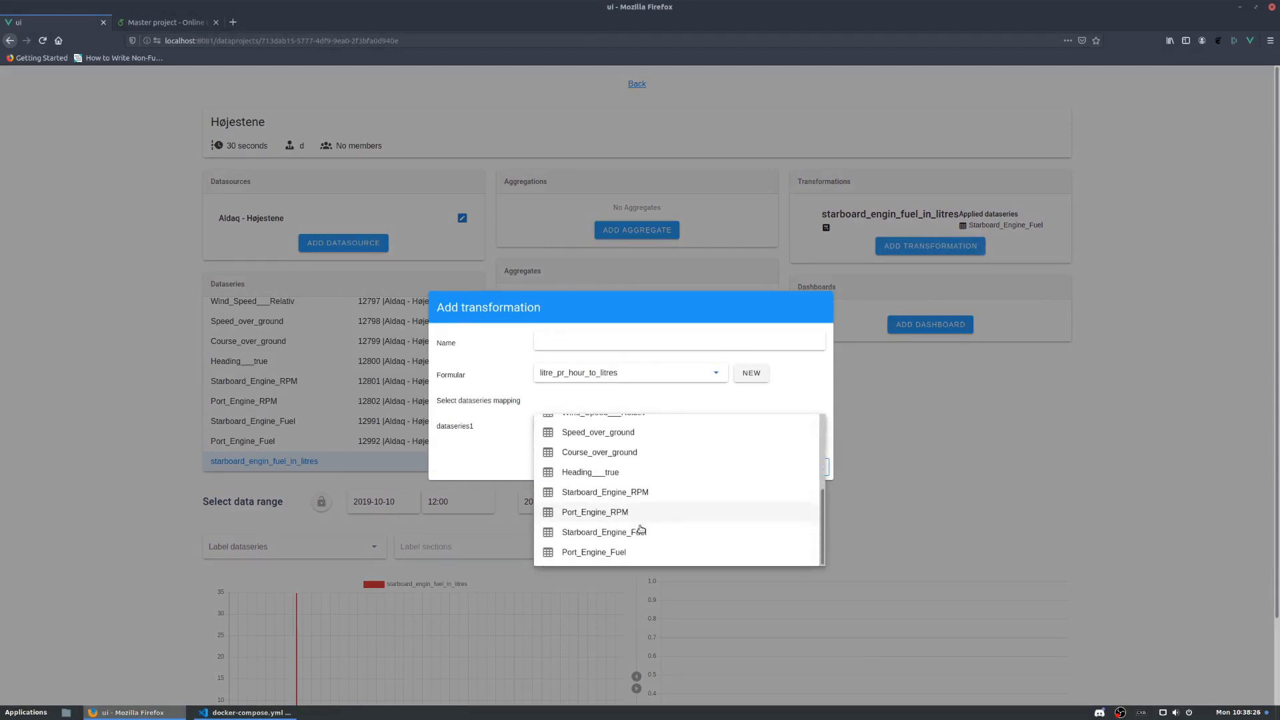
{"action": "left_click", "coordinate": [644, 557]}
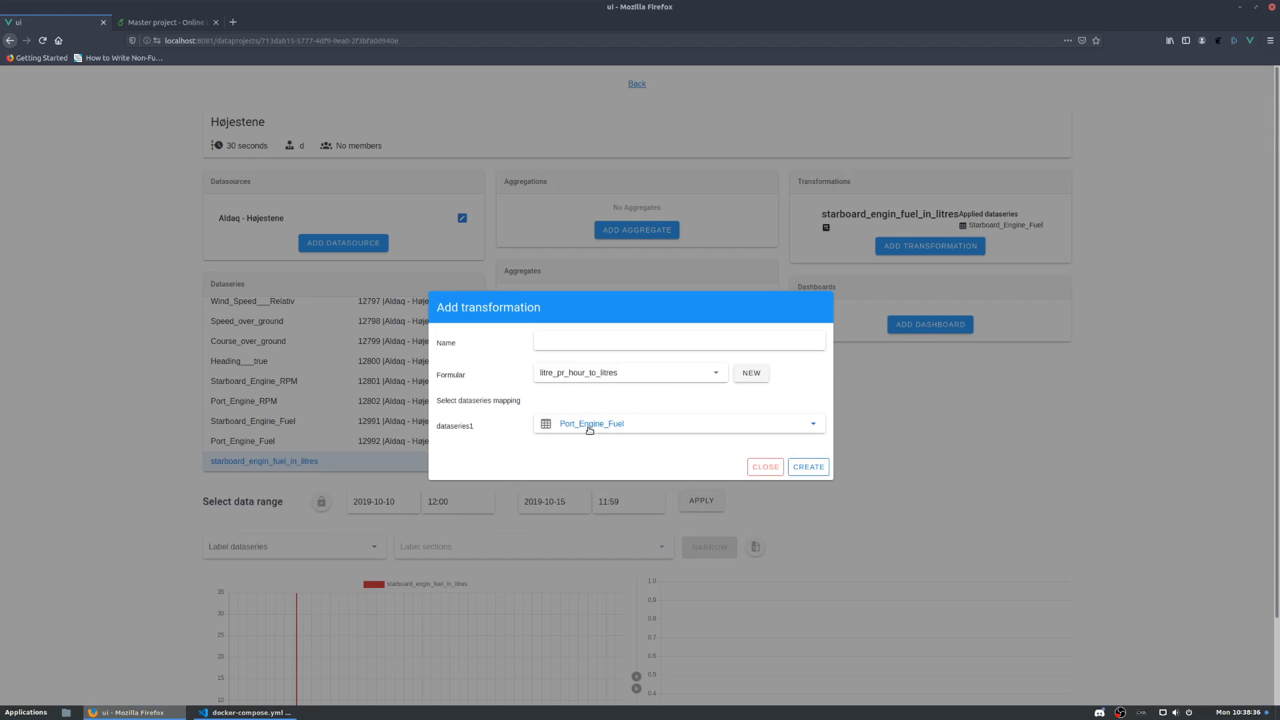
Step: Name the transformation port_engine_fuel_in_litres and create it
{"action": "left_click", "coordinate": [569, 335]}
{"action": "type", "text": "port_engine_fuel"}
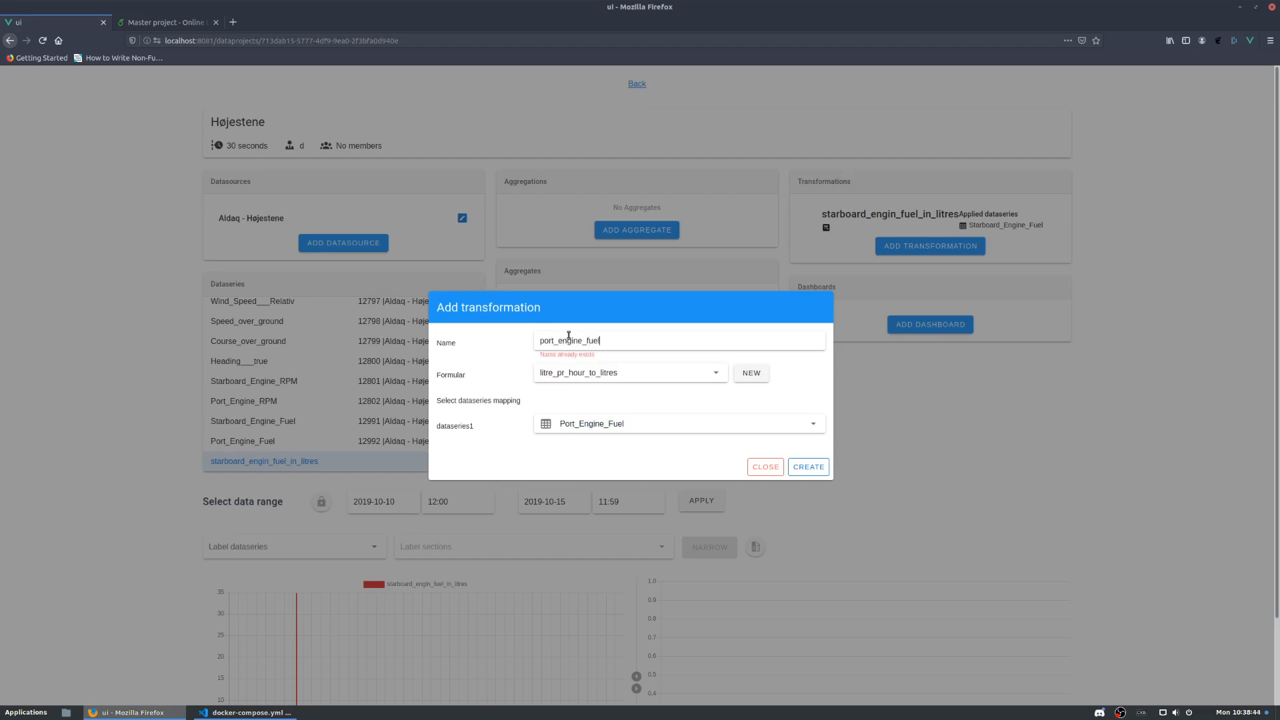
{"action": "type", "text": "_in_litres"}
{"action": "left_click", "coordinate": [807, 469]}
{"action": "scroll", "coordinate": [129, 388], "scroll_direction": "down", "scroll_amount": 3}
{"action": "scroll", "coordinate": [267, 321], "scroll_direction": "down", "scroll_amount": 3}
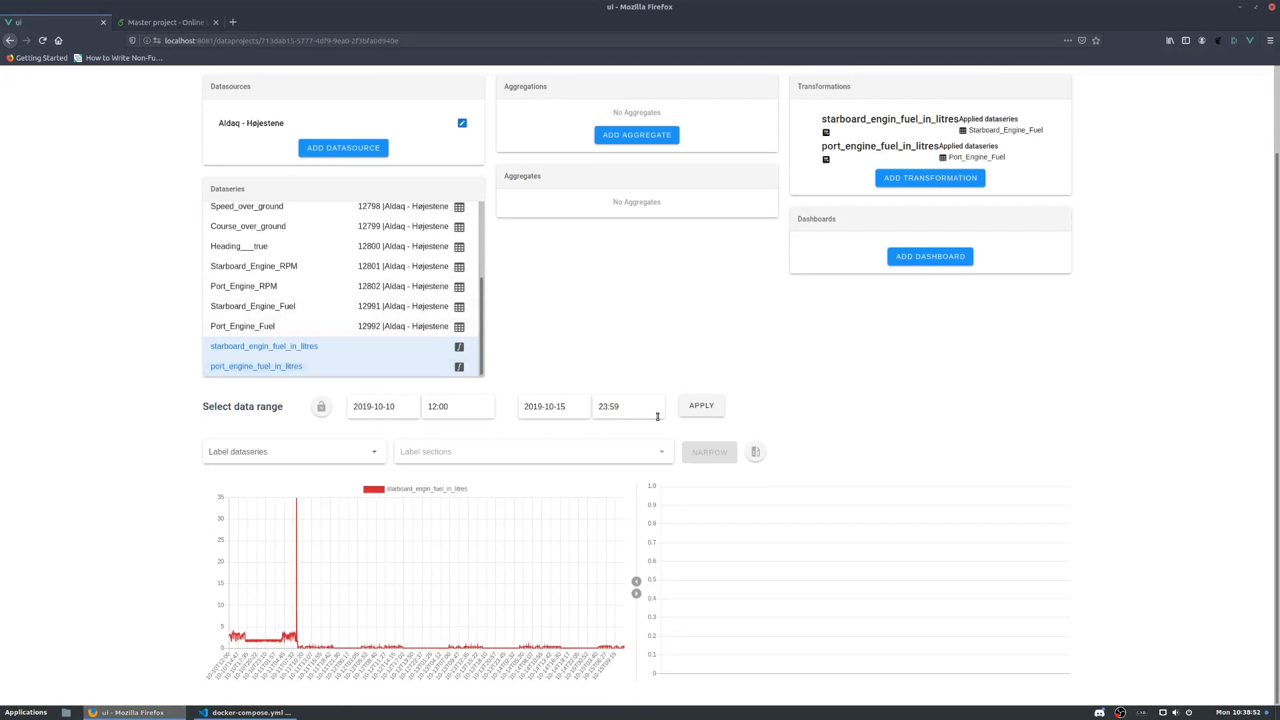
{"action": "left_click", "coordinate": [702, 409]}
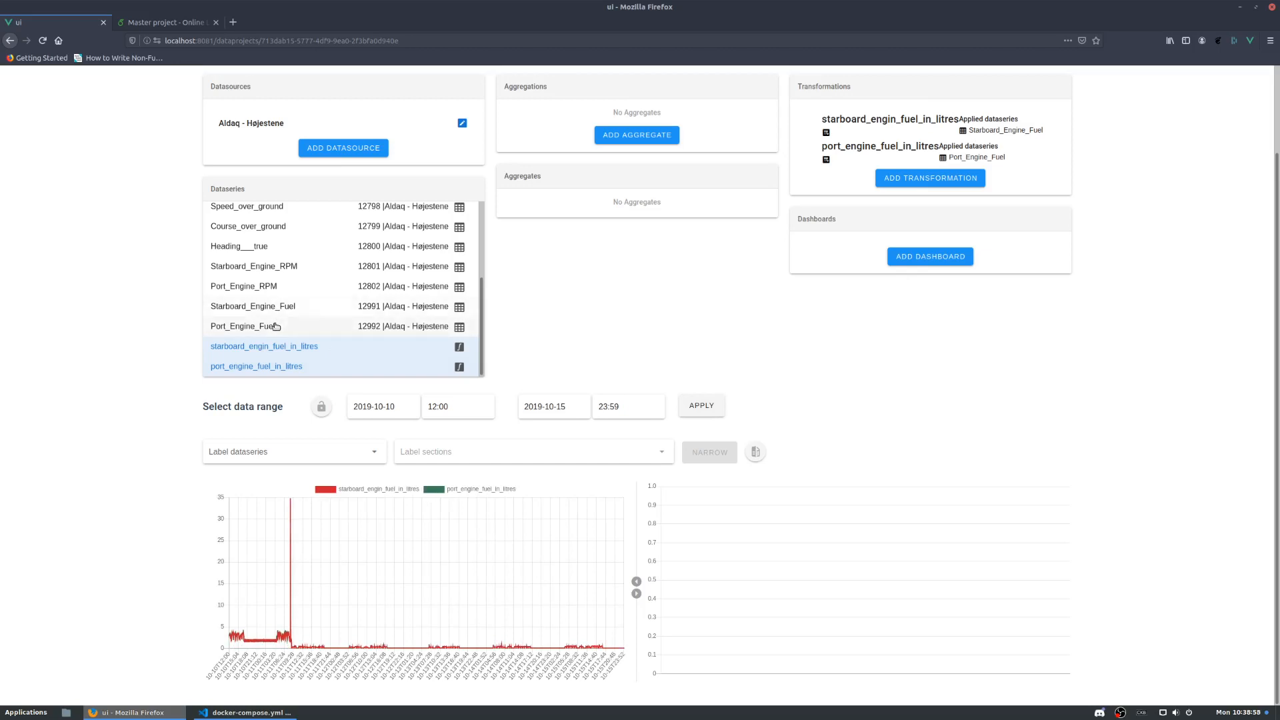
{"action": "scroll", "coordinate": [638, 360], "scroll_direction": "up", "scroll_amount": 2}
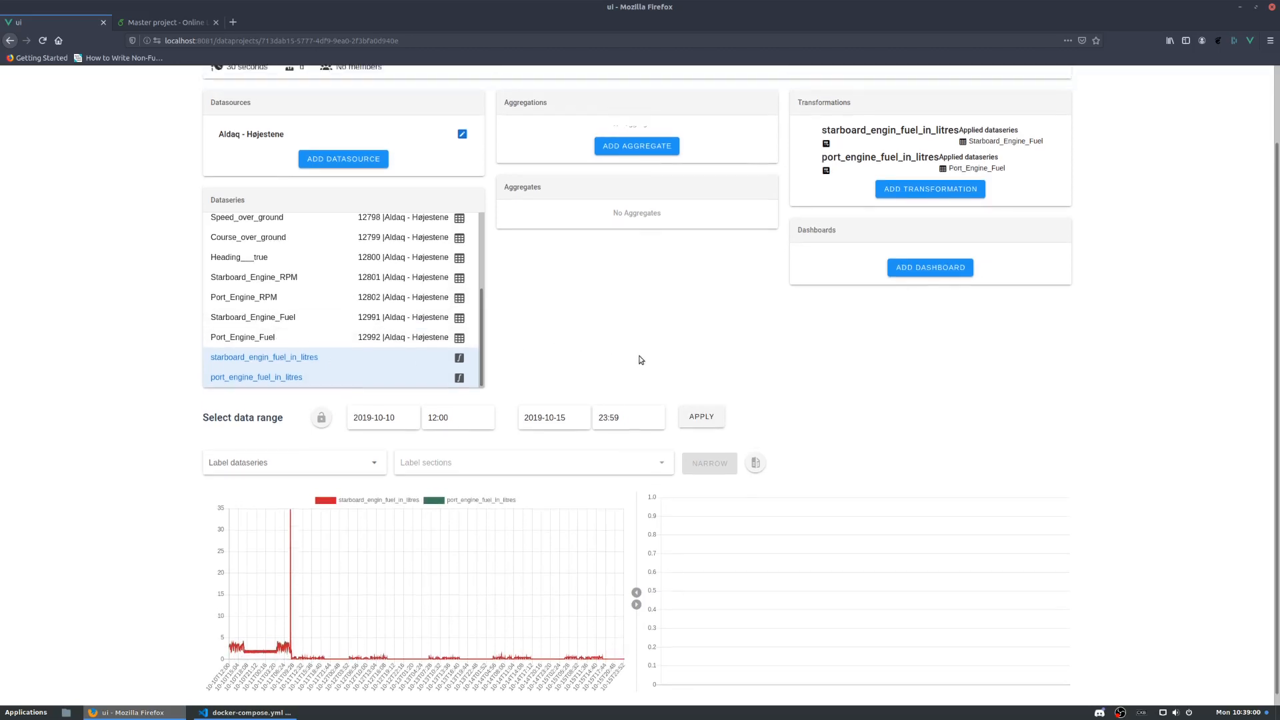
{"action": "left_click", "coordinate": [643, 222]}
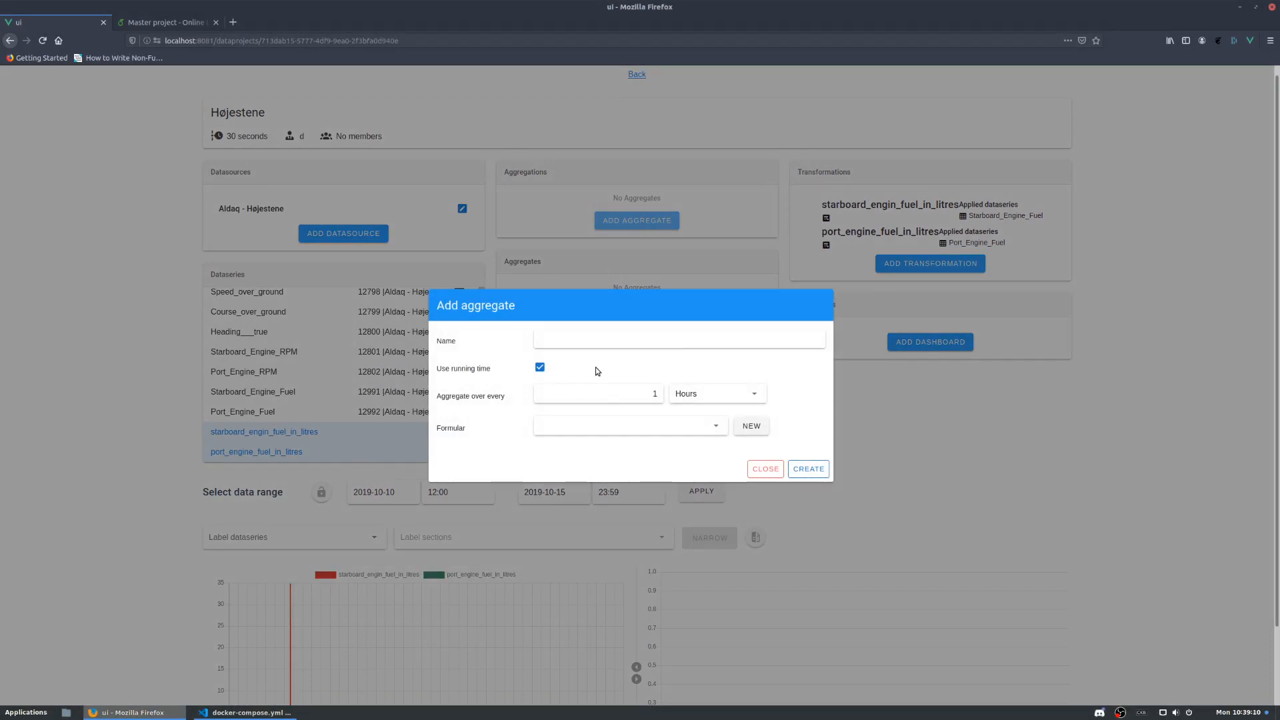
{"action": "left_click", "coordinate": [766, 469]}
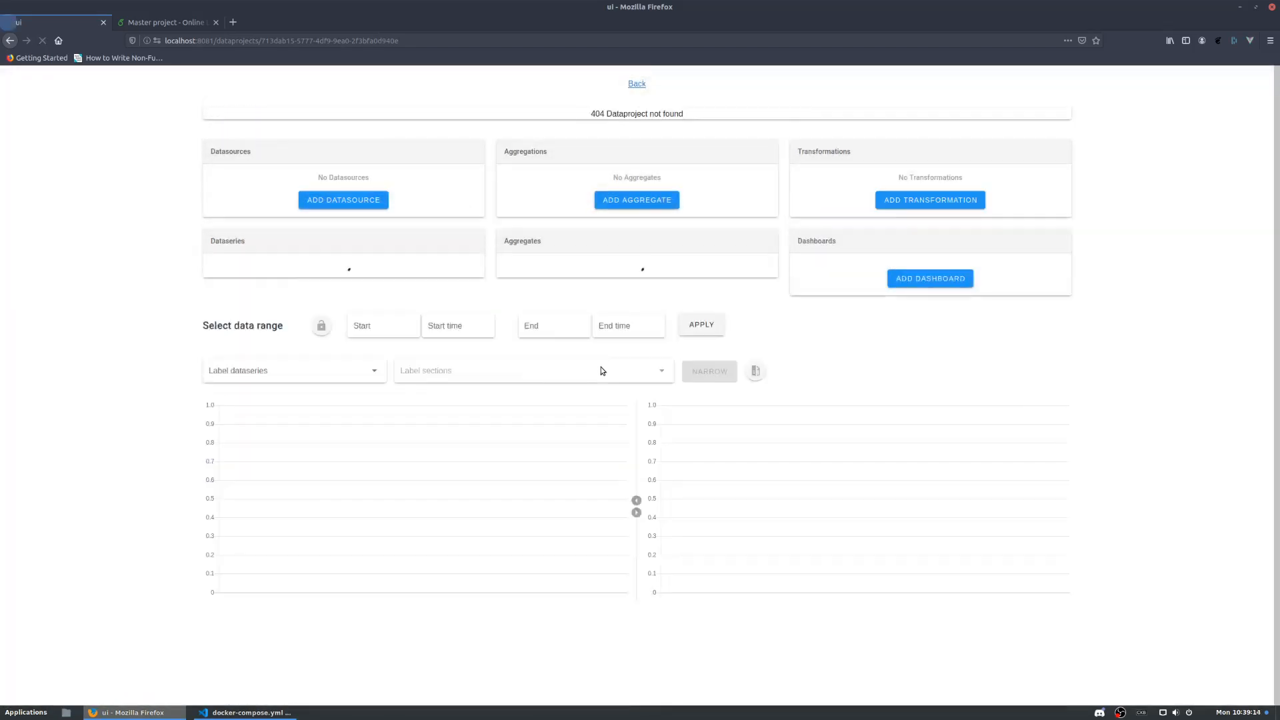
Step: Start a new aggregate that aggregates over every 1 day and open the formula editor to create its formula
{"action": "left_click", "coordinate": [637, 230]}
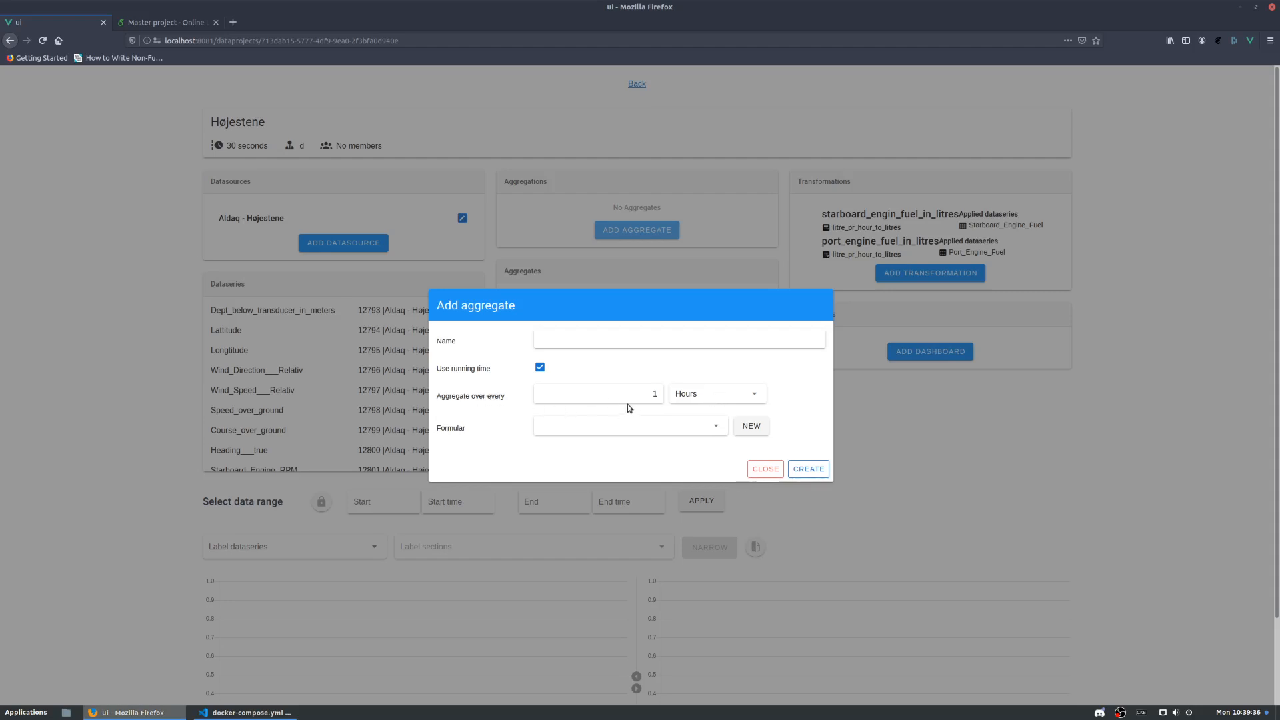
{"action": "left_click", "coordinate": [697, 398]}
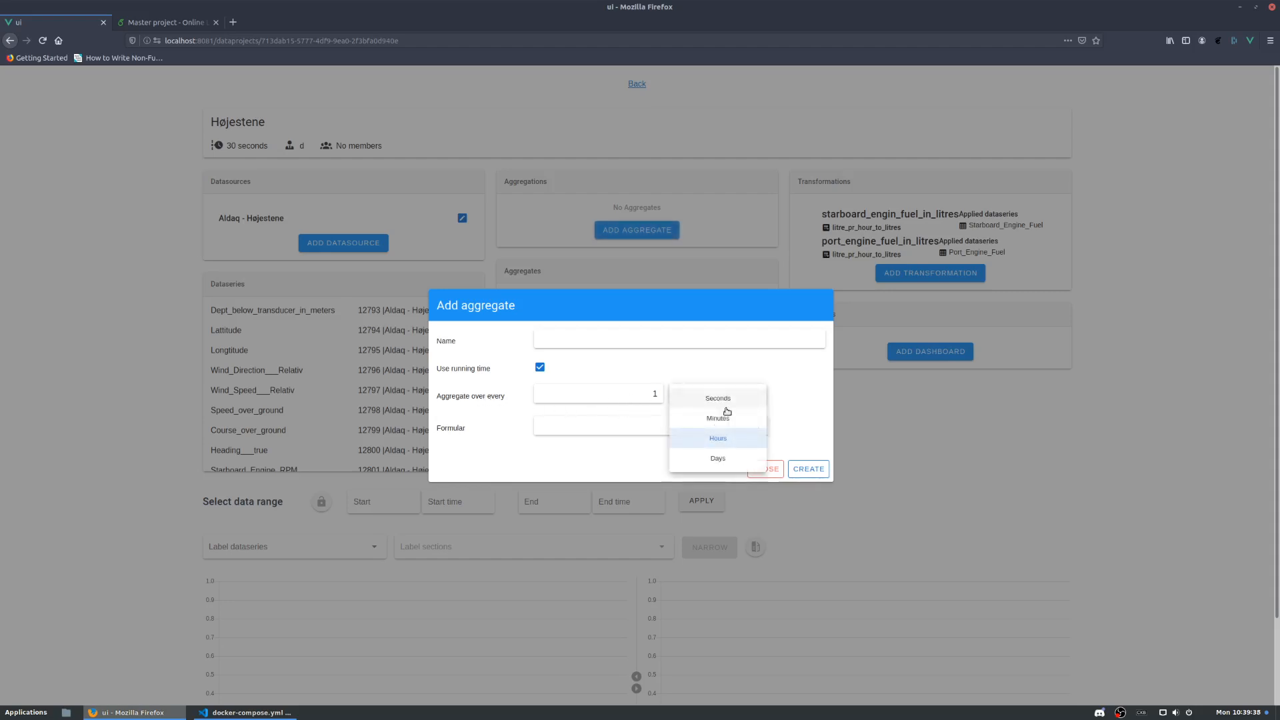
{"action": "left_click", "coordinate": [723, 458]}
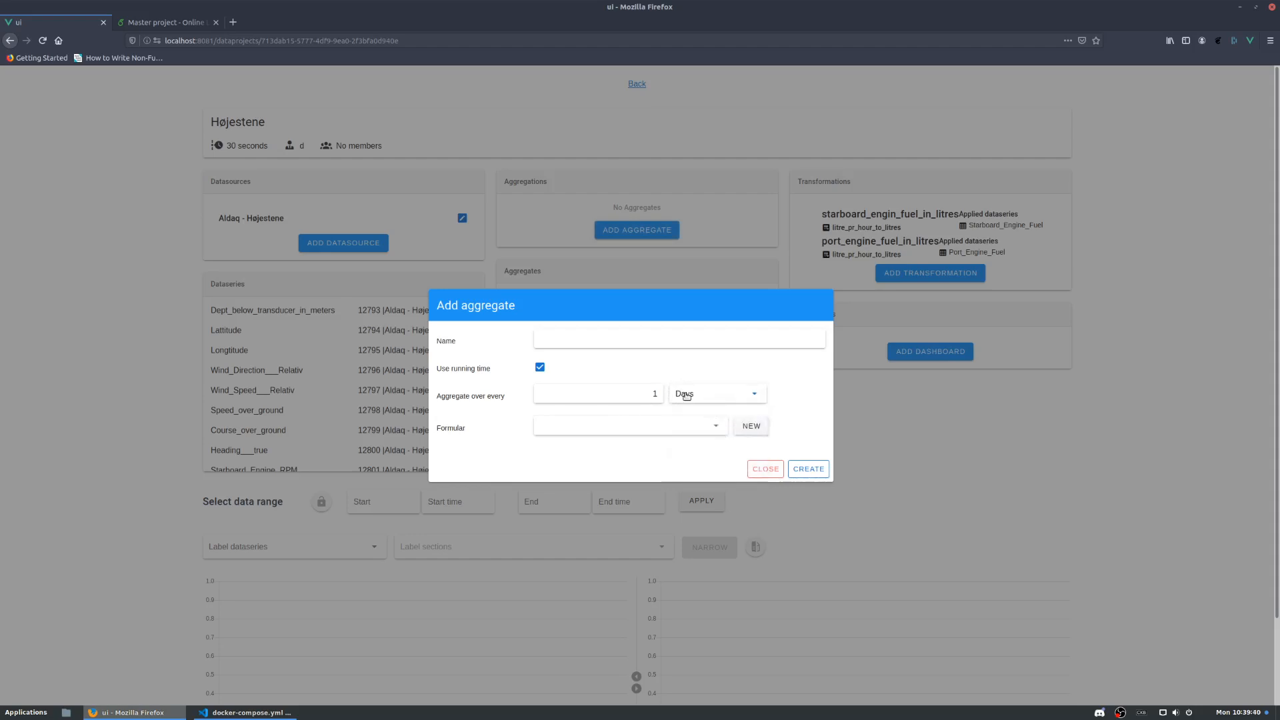
{"action": "left_click", "coordinate": [685, 422]}
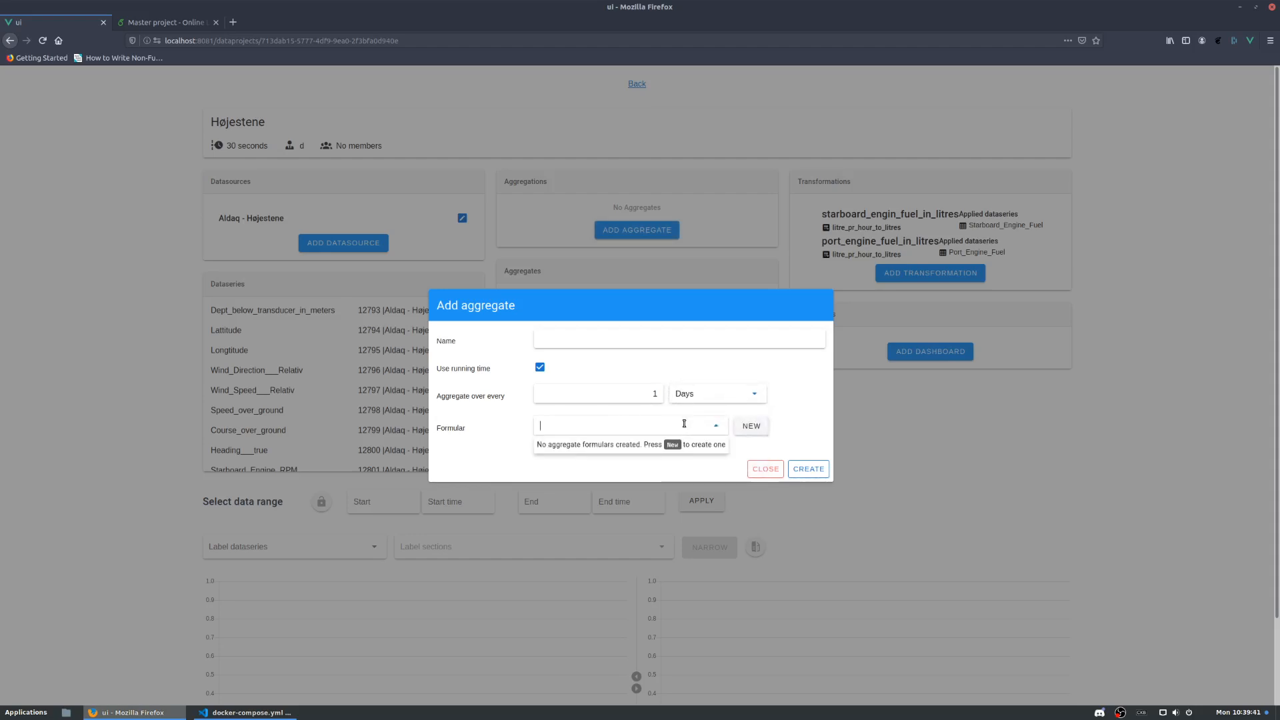
{"action": "left_click", "coordinate": [754, 429]}
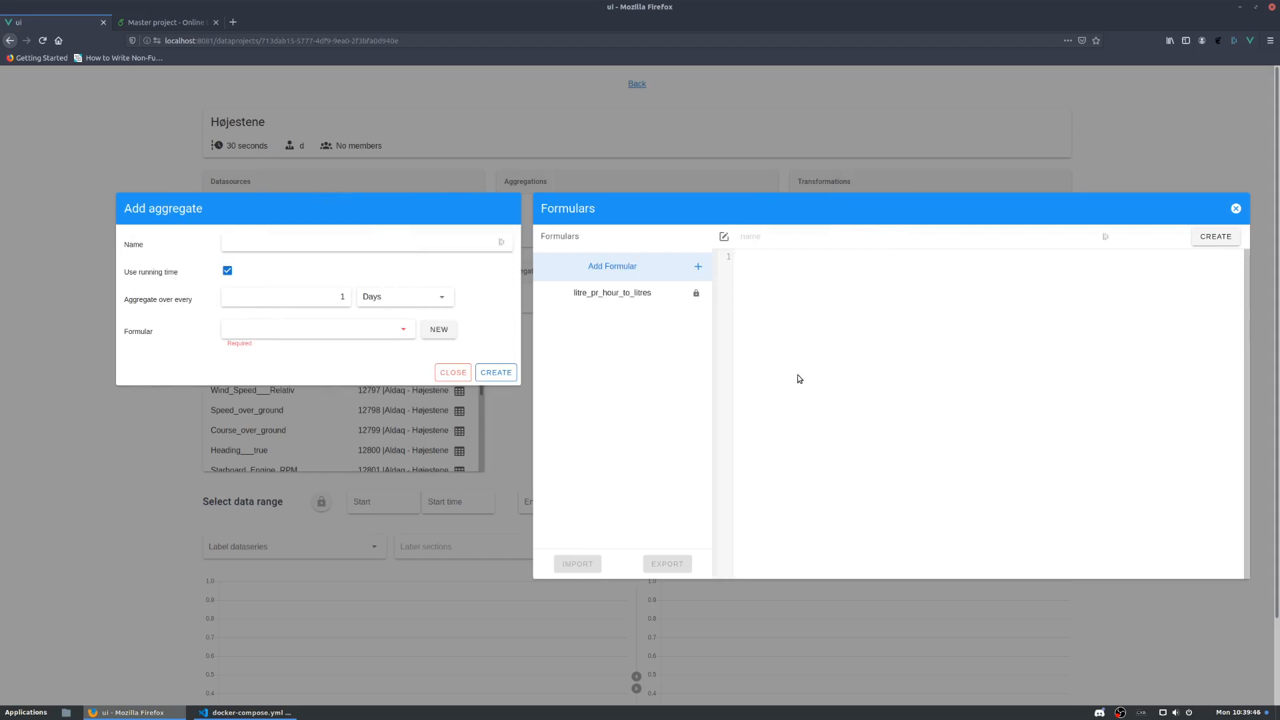
Step: Declare the first input of the new formula with the line define dataseries dataseries1
{"action": "type", "text": "definedataseries "}
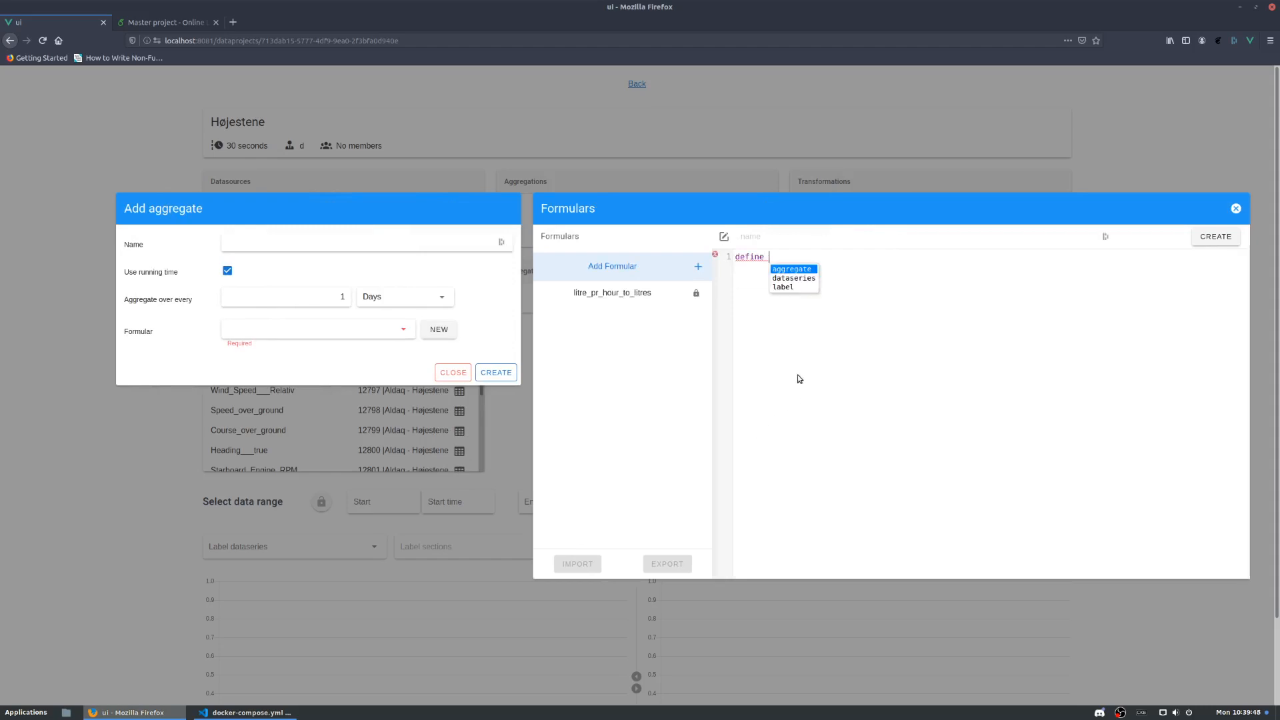
{"action": "type", "text": "name"}
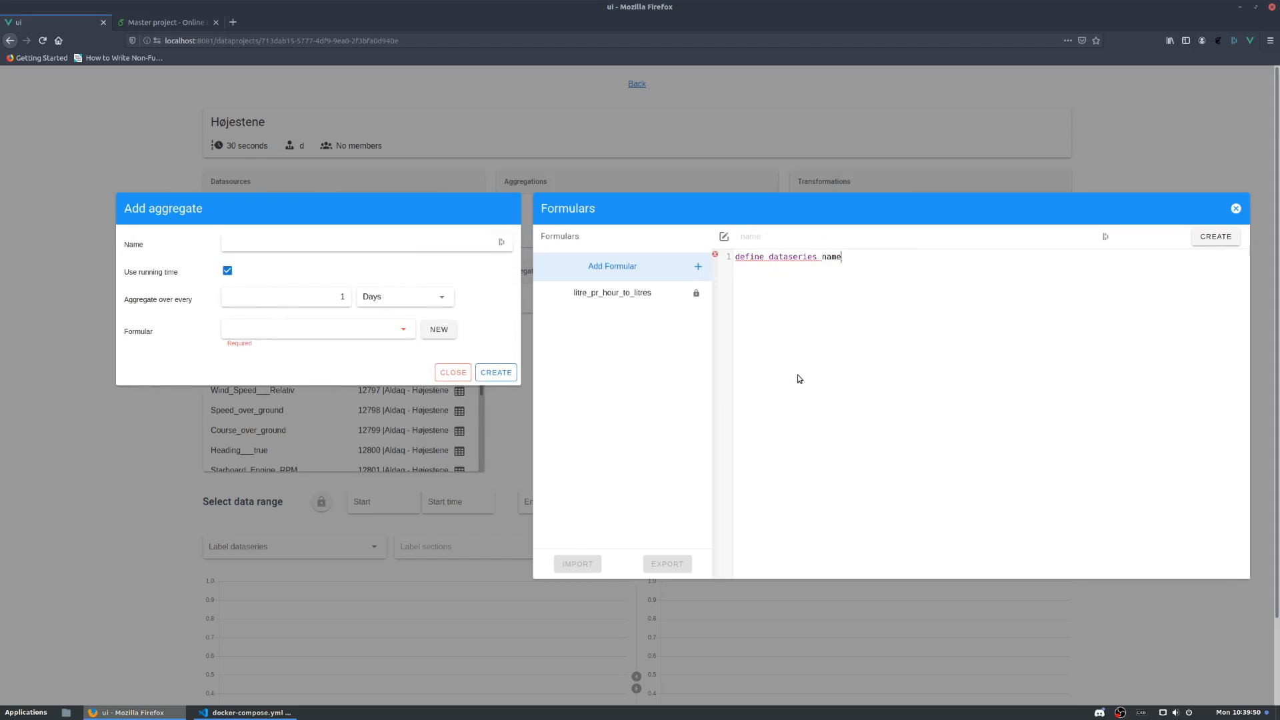
{"action": "key", "text": "BackSpace"}
{"action": "key", "text": "BackSpace"}
{"action": "key", "text": "BackSpace"}
{"action": "key", "text": "BackSpace"}
{"action": "type", "text": "dataseries1"}
Step: Duplicate the declaration line and change the copy to define dataseries dataseries2
{"action": "key", "text": "ctrl+a"}
{"action": "key", "text": "ctrl+c"}
{"action": "key", "text": "End"}
{"action": "key", "text": "Return"}
{"action": "key", "text": "ctrl+v"}
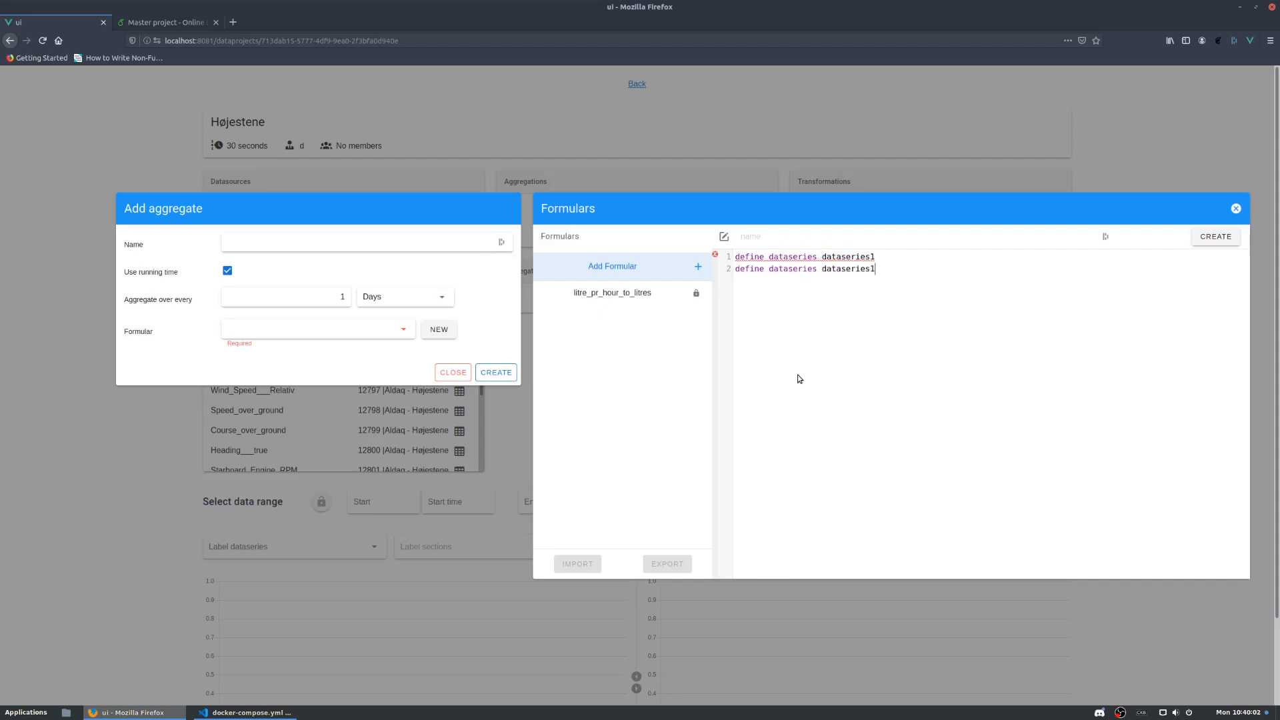
{"action": "key", "text": "BackSpace"}
{"action": "type", "text": "2  "}
Step: Define the formula's result as output = Sum(dataseries1) + Sum(dataseries2)
{"action": "type", "text": "output"}
{"action": "type", "text": " = Su"}
{"action": "type", "text": "m(datas"}
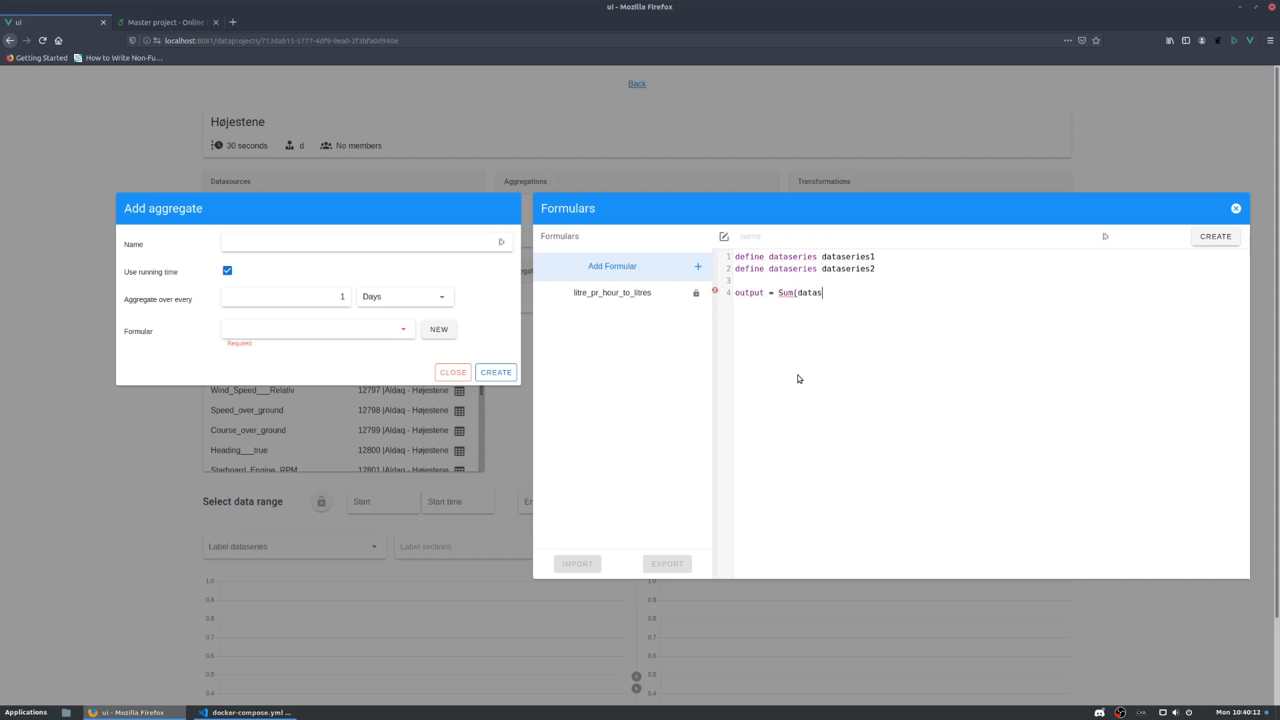
{"action": "type", "text": "eries1) +"}
{"action": "type", "text": " Sum("}
{"action": "type", "text": "dataseries"}
{"action": "type", "text": "2)"}
Step: Name the formula sum_of_two_dataseries, save it and close the formula editor
{"action": "type", "text": "sum_"}
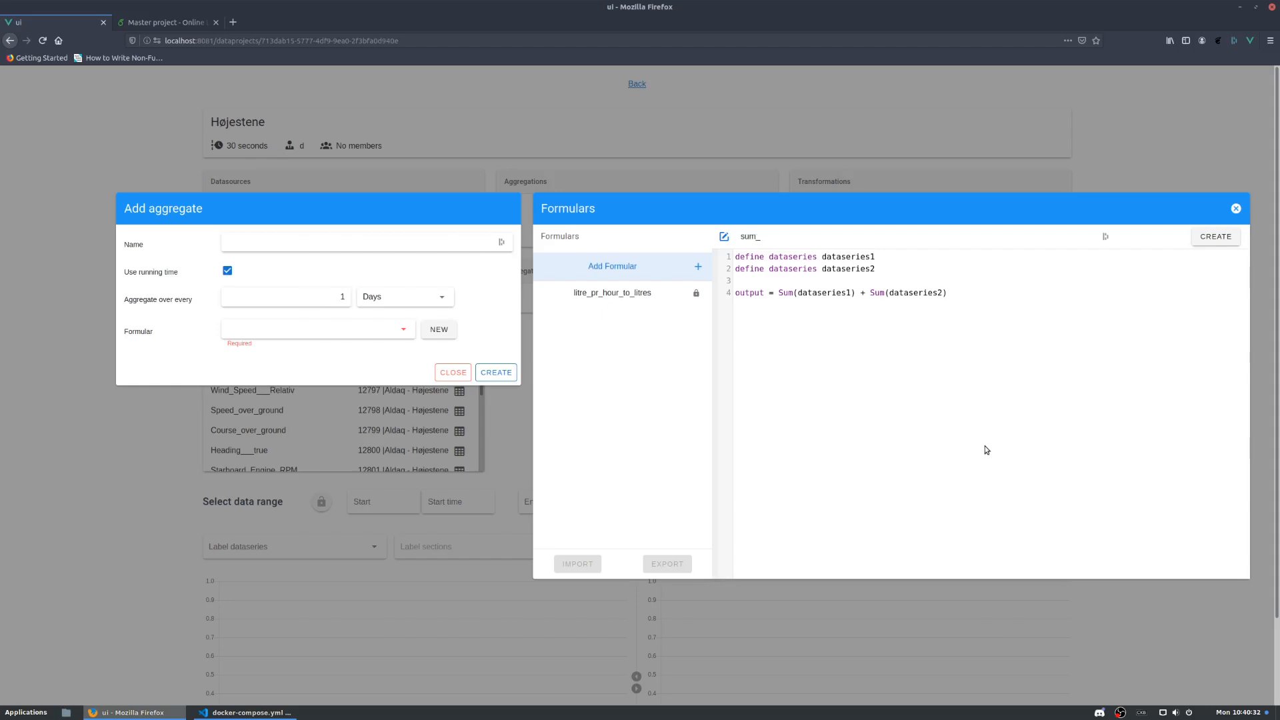
{"action": "type", "text": "of_two_dataseries"}
{"action": "left_click", "coordinate": [1215, 239]}
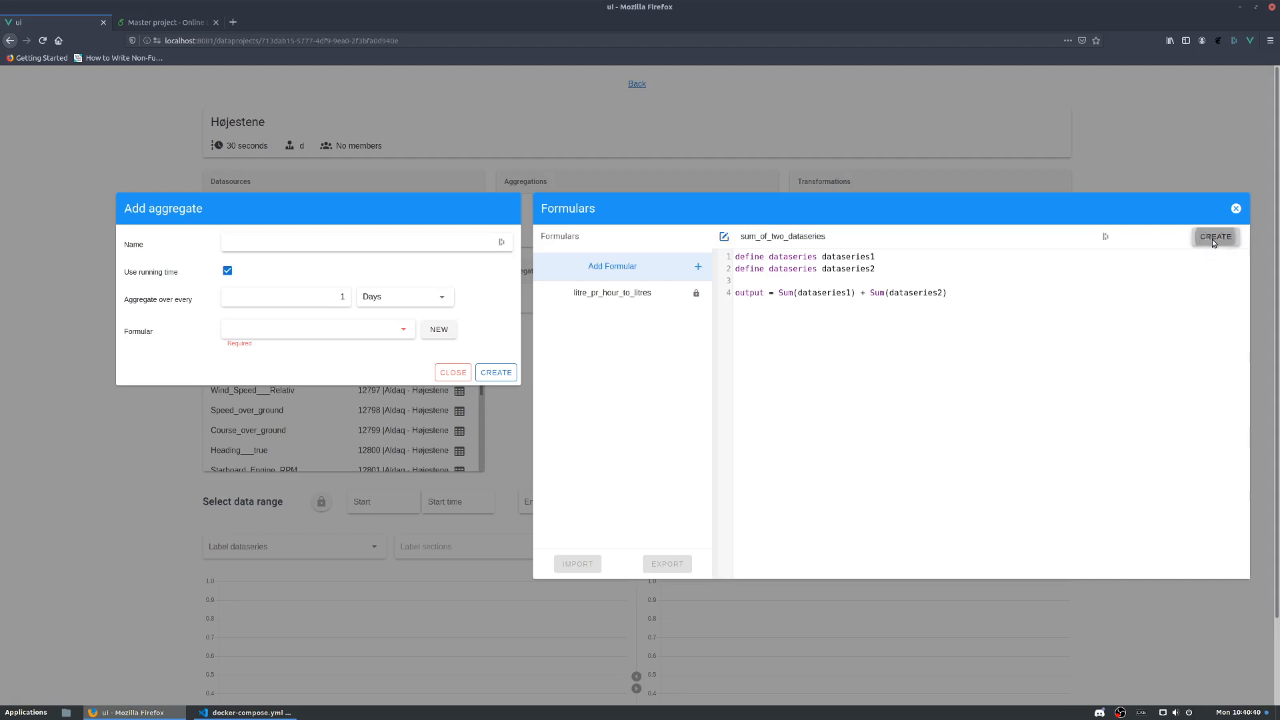
{"action": "left_click", "coordinate": [1236, 209]}
Step: Choose the sum_of_two_dataseries formula for the aggregate, mapping port_engine_fuel_in_litres to dataseries1 and starboard_engin_fuel_in_litres to dataseries2
{"action": "left_click", "coordinate": [667, 427]}
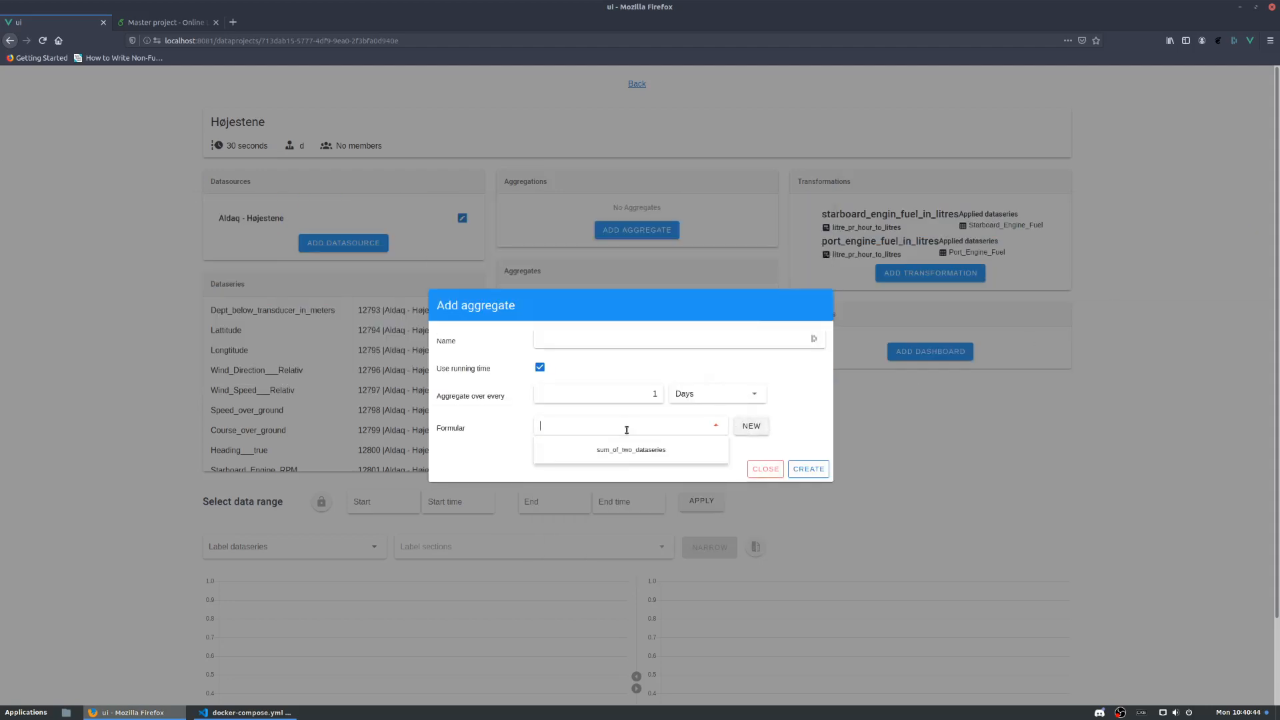
{"action": "left_click", "coordinate": [630, 450]}
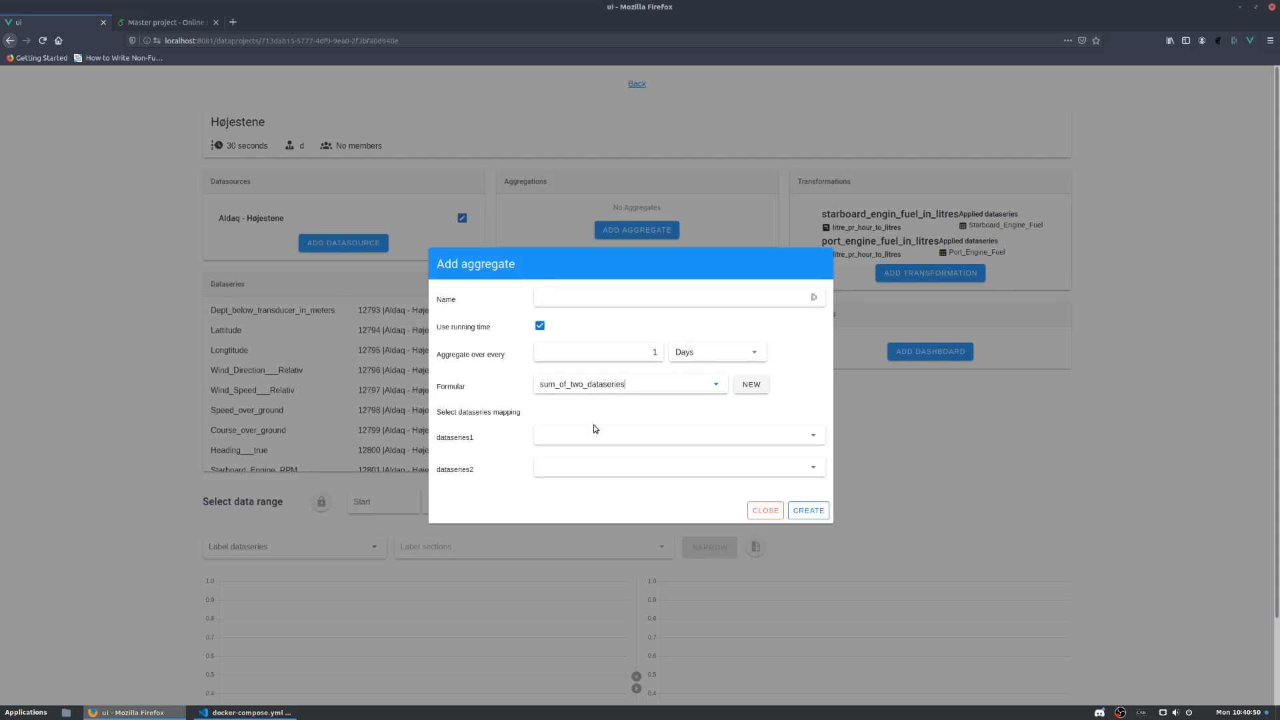
{"action": "left_click", "coordinate": [604, 441]}
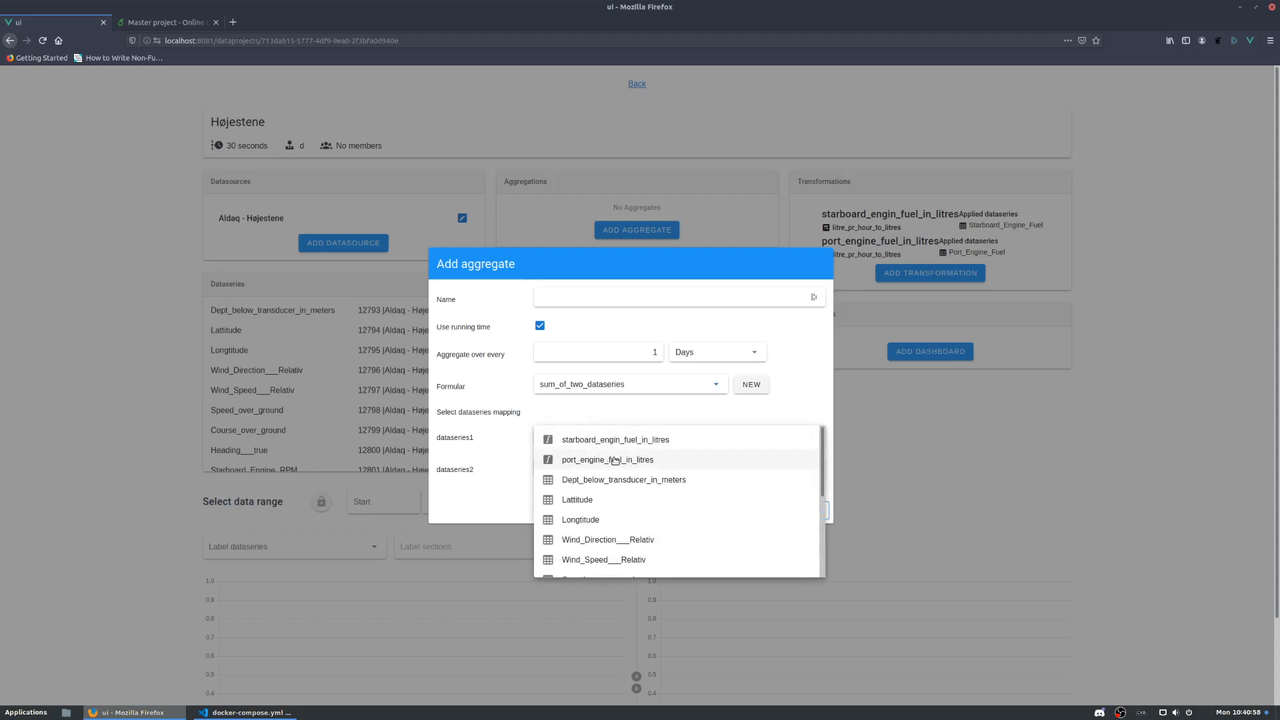
{"action": "left_click", "coordinate": [597, 460]}
{"action": "left_click", "coordinate": [608, 470]}
{"action": "left_click", "coordinate": [609, 472]}
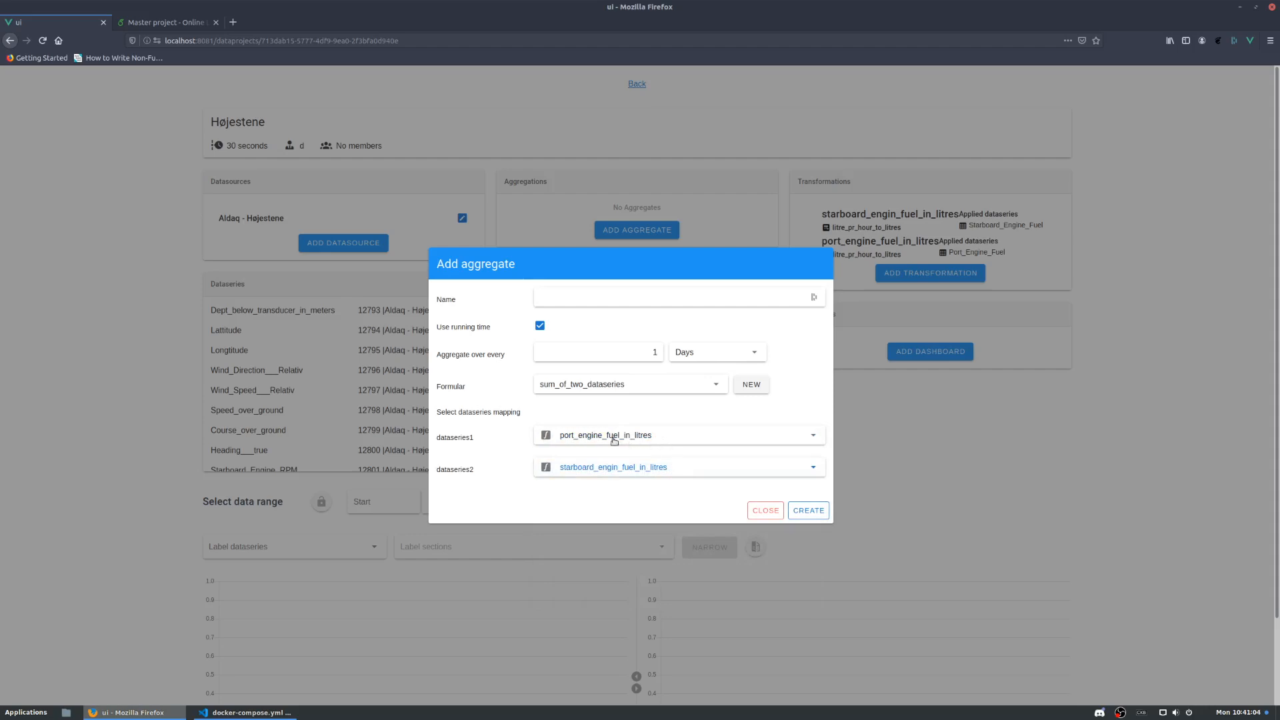
Step: Name the aggregate daily_total_fuel and create it
{"action": "left_click", "coordinate": [582, 299]}
{"action": "type", "text": "daily_total_fuel"}
{"action": "left_click", "coordinate": [824, 514]}
Step: Plot the daily_total_fuel aggregate and inspect the value of its 10-10T12:00 bar
{"action": "scroll", "coordinate": [609, 269], "scroll_direction": "down", "scroll_amount": 3}
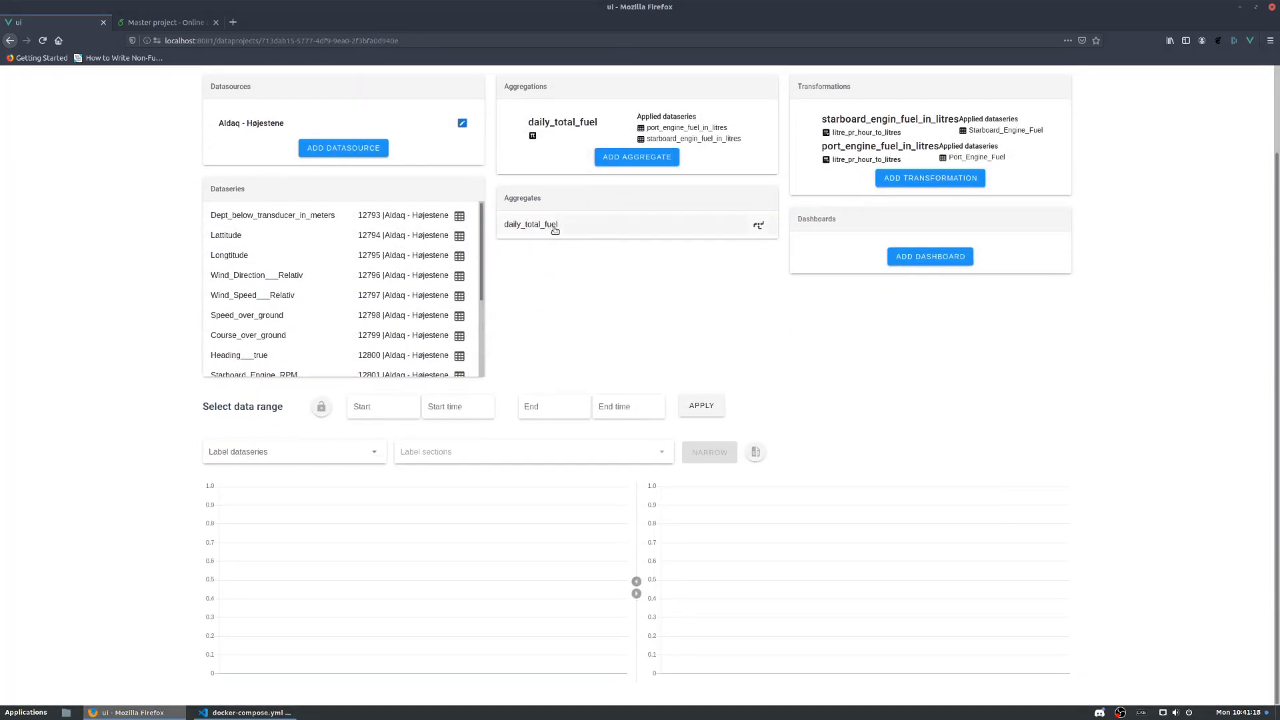
{"action": "left_click", "coordinate": [555, 226]}
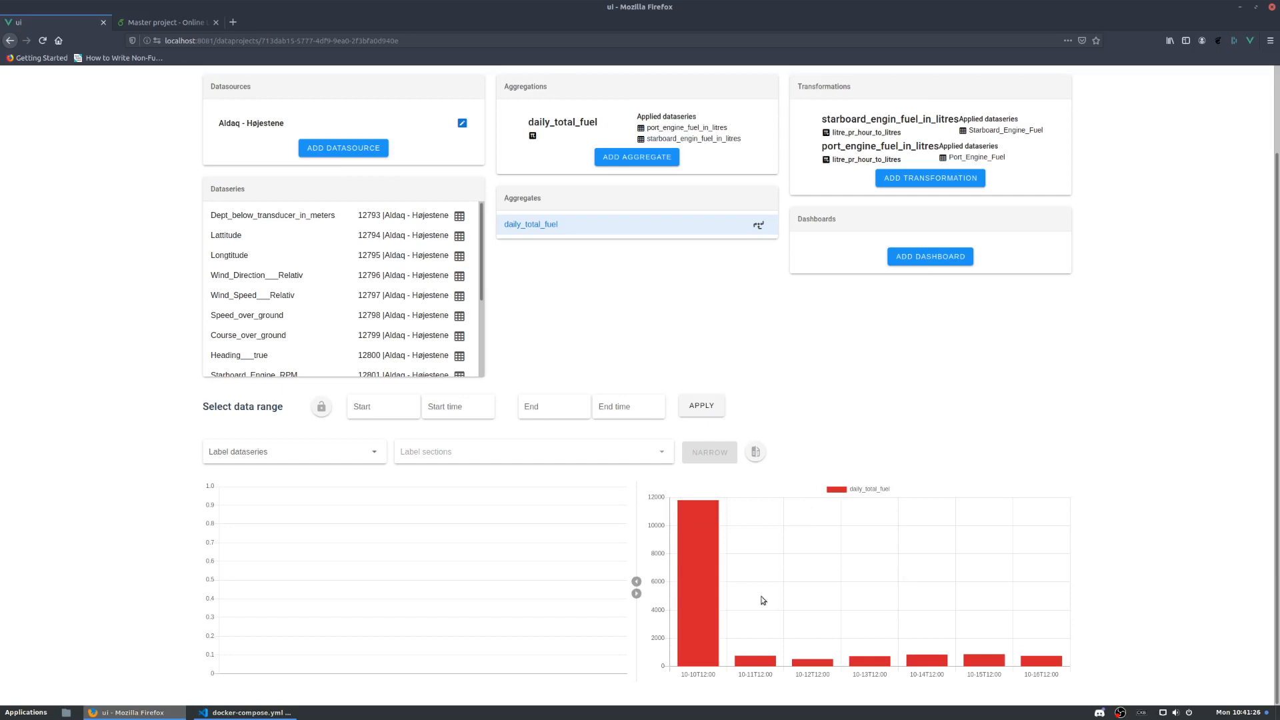
{"action": "mouse_move", "coordinate": [708, 587]}
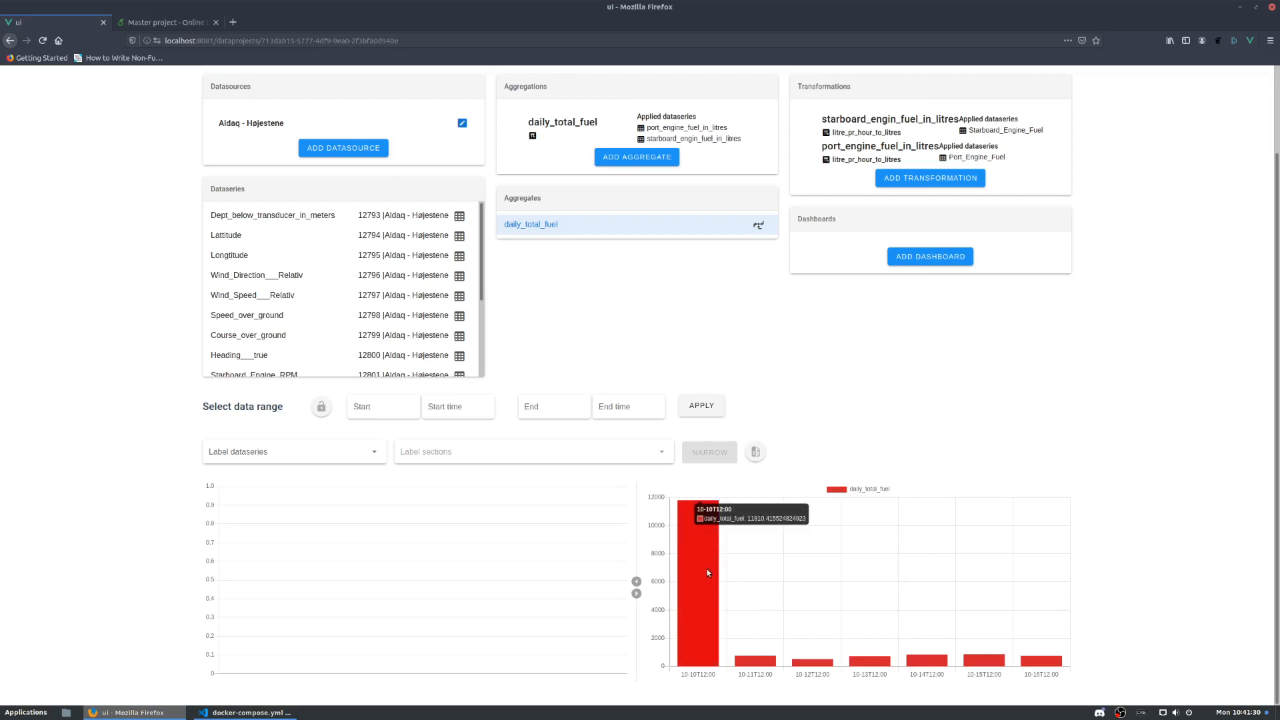
Step: Select the Wind_Speed___Relativ dataseries and set the data range's start date to 2019-10-12
{"action": "left_click", "coordinate": [382, 408]}
{"action": "left_click", "coordinate": [383, 407]}
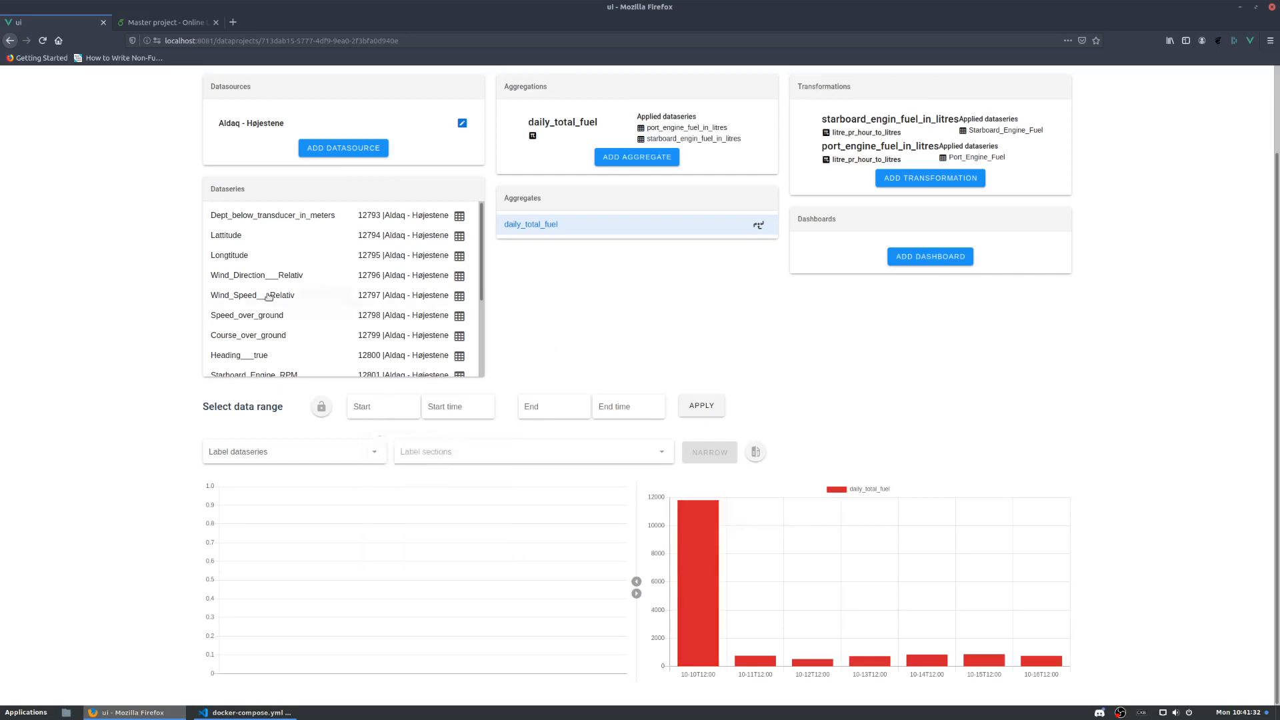
{"action": "left_click", "coordinate": [269, 297]}
{"action": "left_click", "coordinate": [403, 407]}
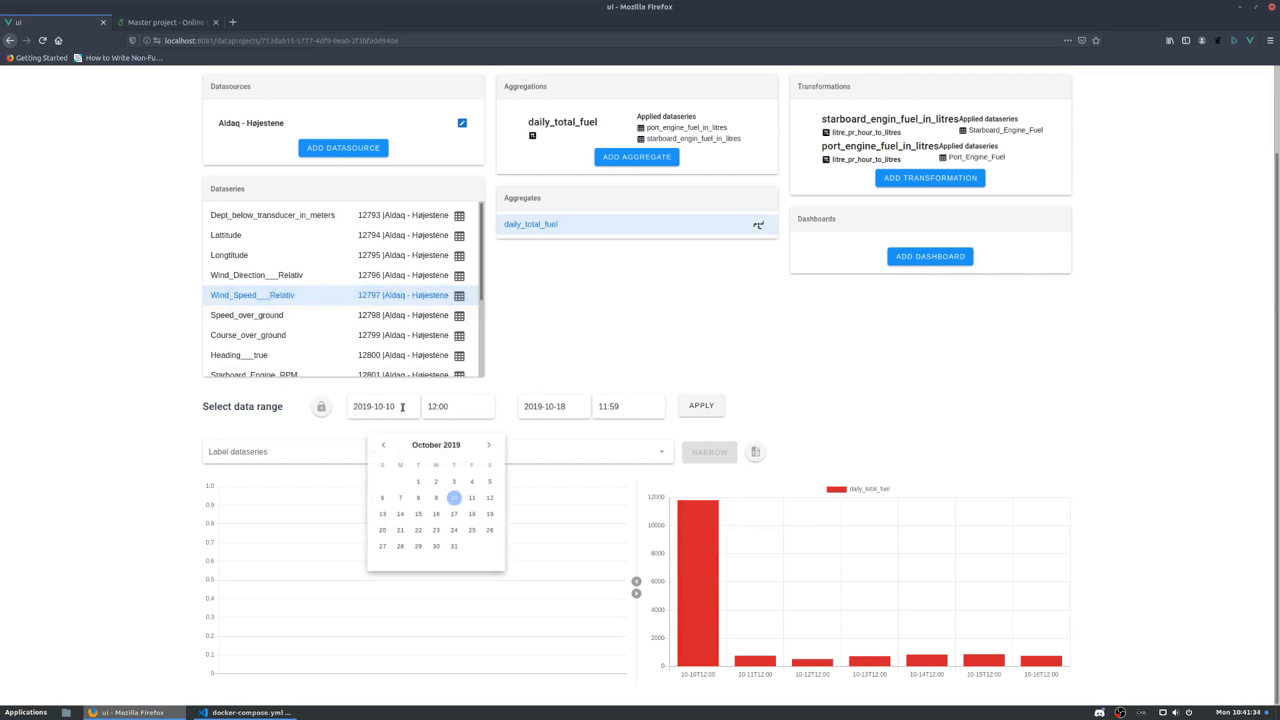
{"action": "left_click", "coordinate": [492, 502]}
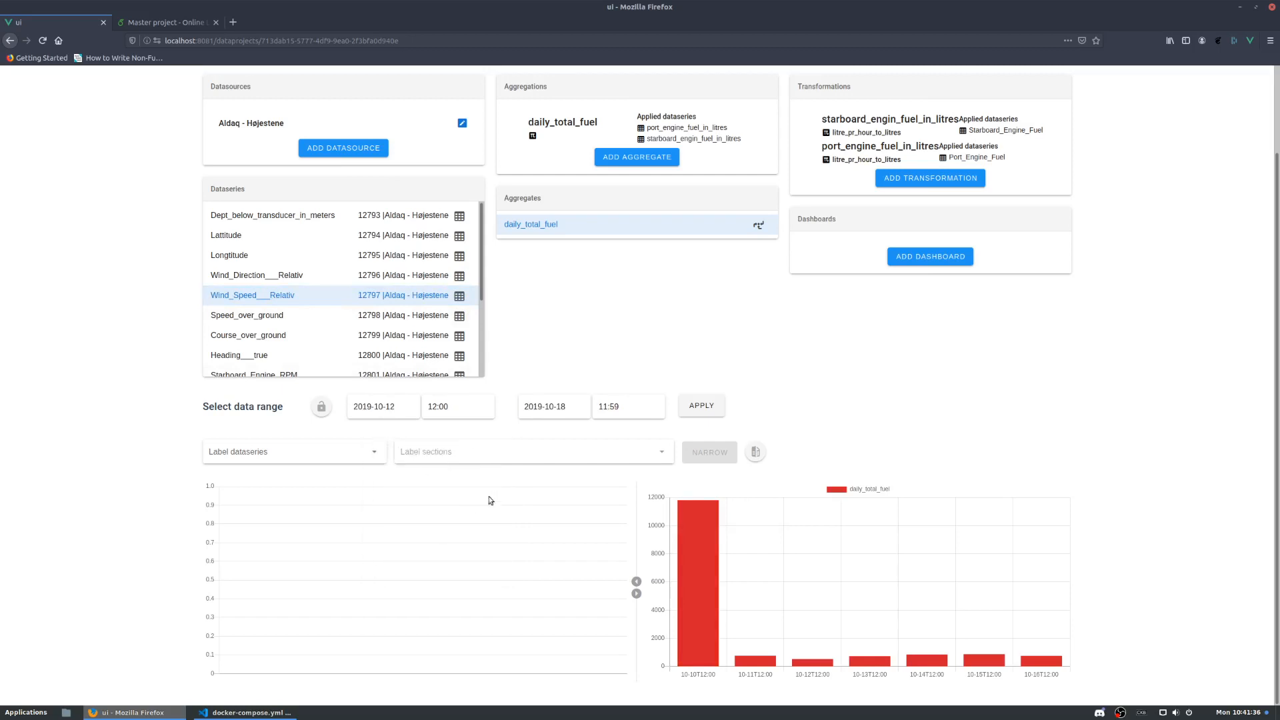
Step: Set the data range's end date to 2019-10-16, lock the range and apply it to both charts
{"action": "left_click", "coordinate": [554, 407]}
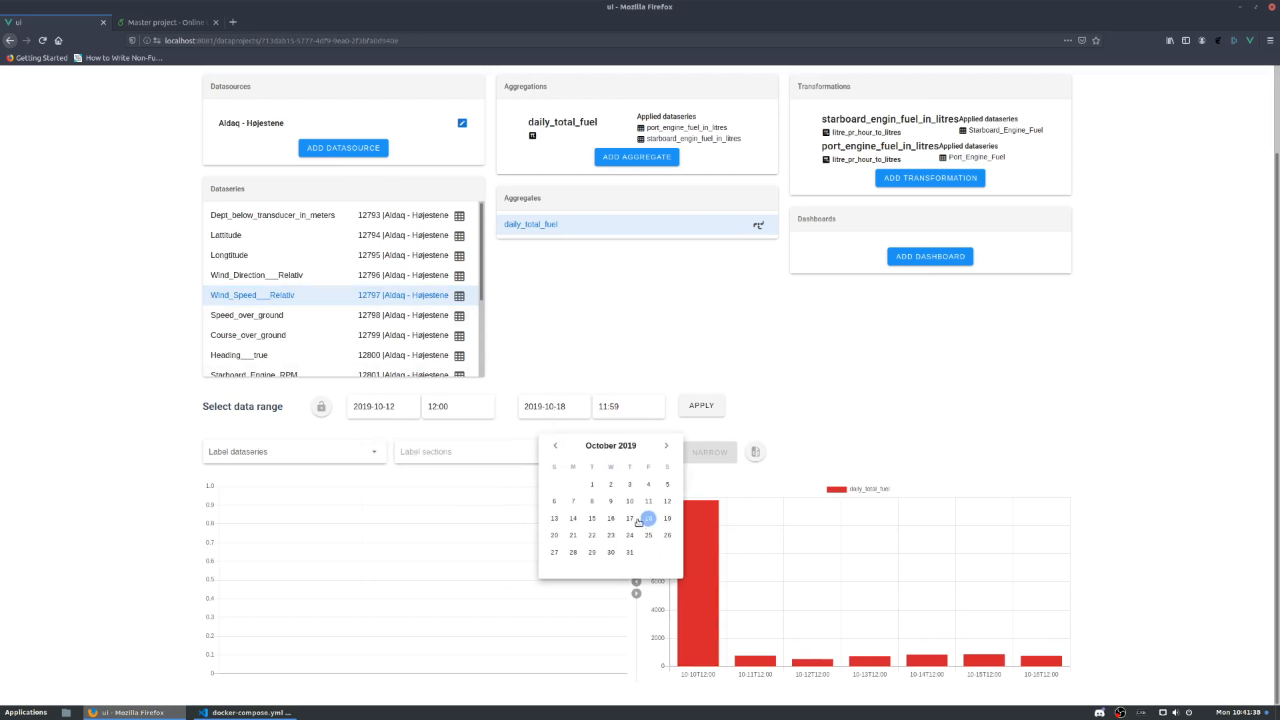
{"action": "left_click", "coordinate": [611, 518]}
{"action": "left_click", "coordinate": [638, 416]}
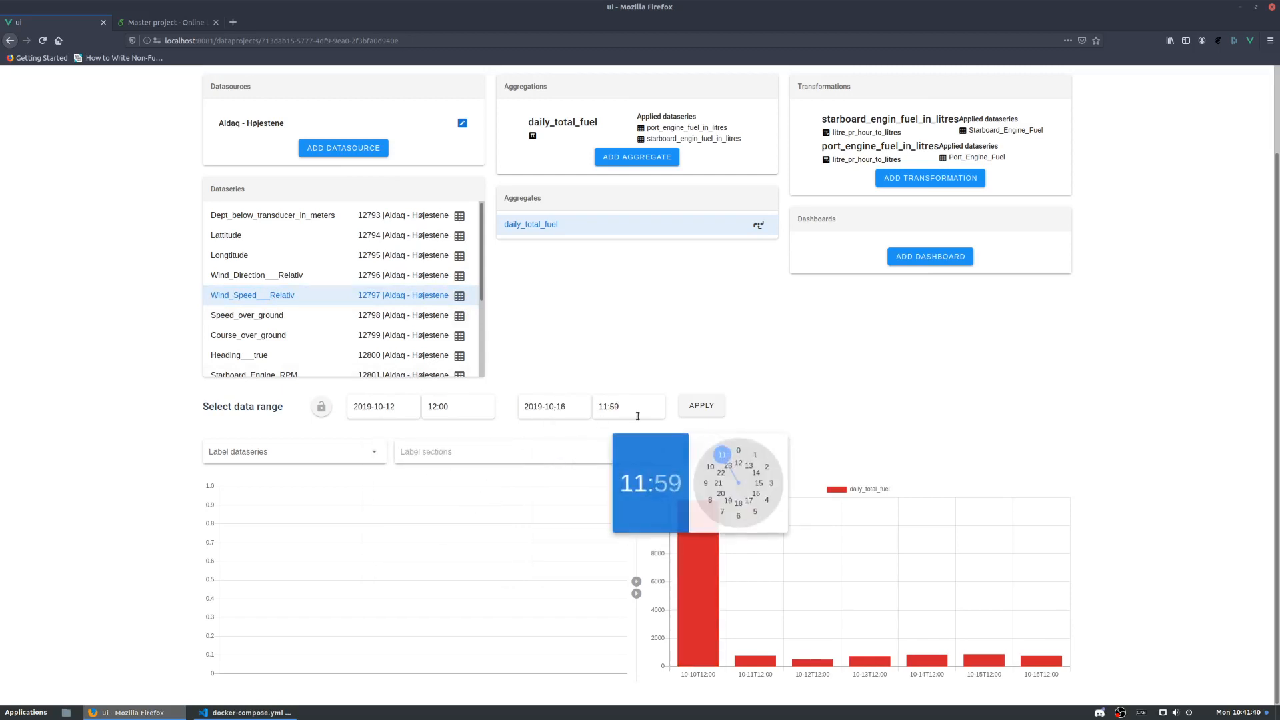
{"action": "left_click", "coordinate": [739, 347]}
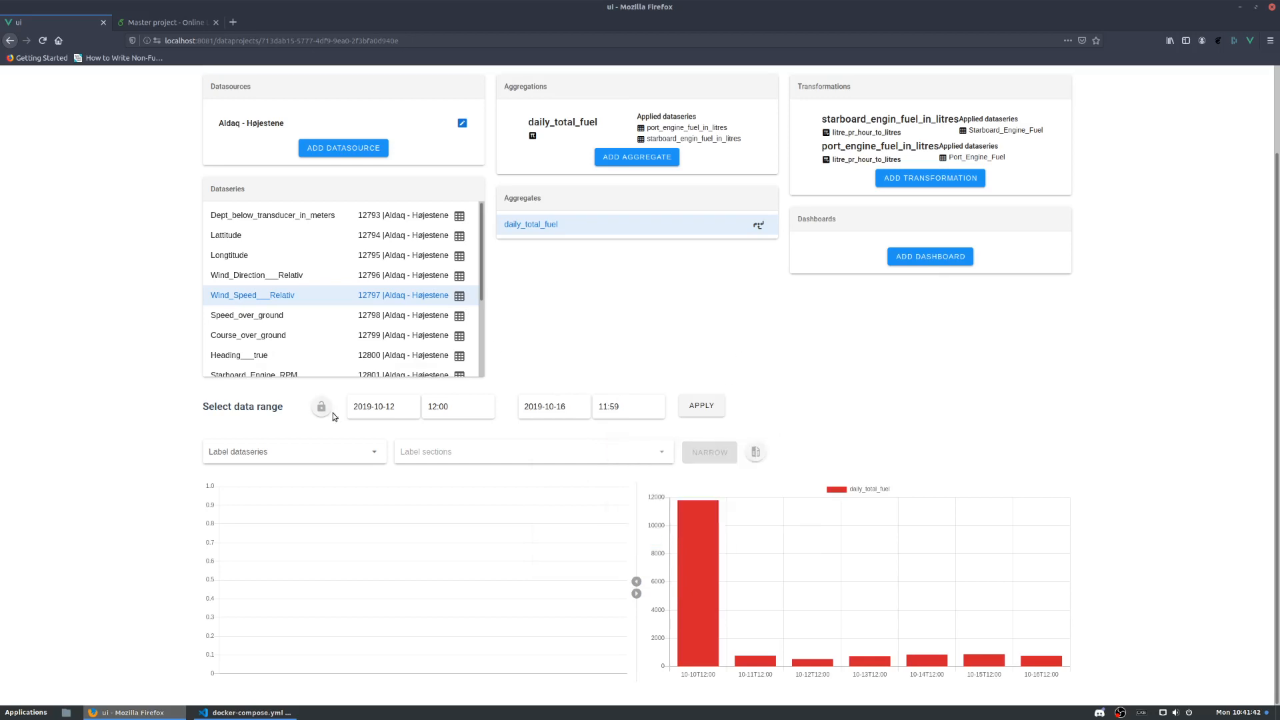
{"action": "left_click", "coordinate": [327, 410]}
{"action": "left_click", "coordinate": [701, 406]}
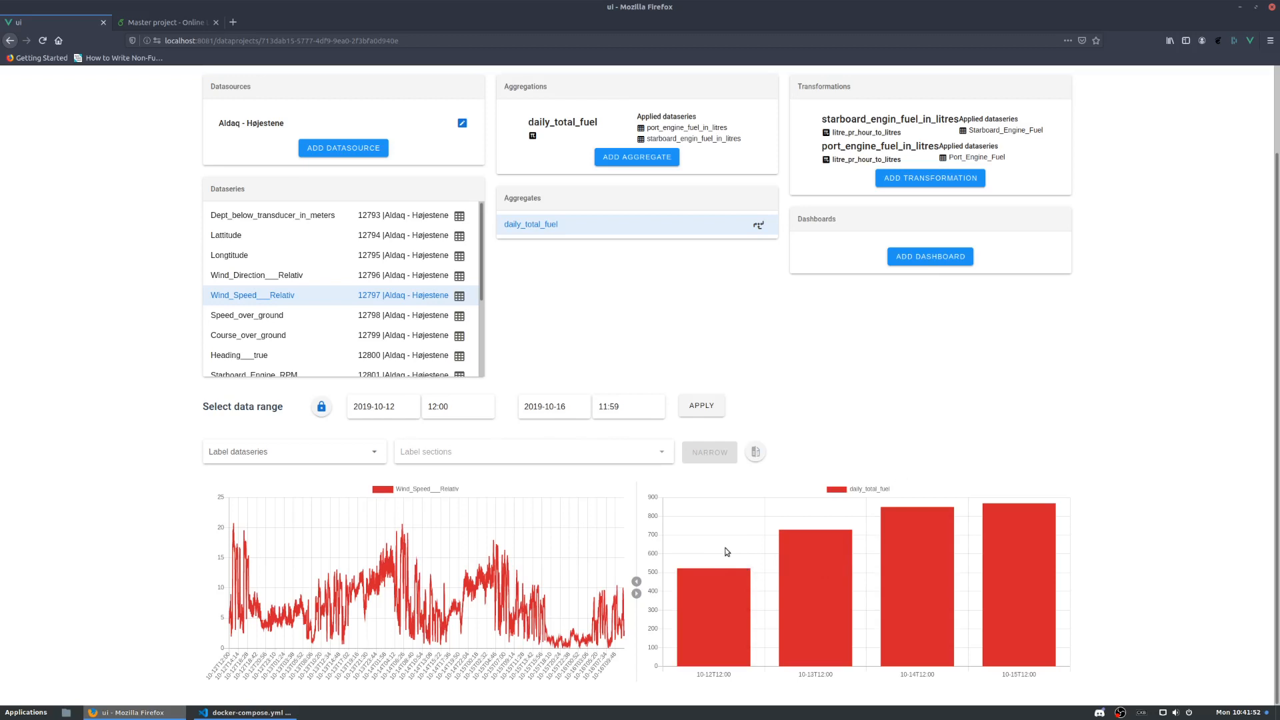
Step: Inspect the daily_total_fuel values of the 10-12, 10-14 and 10-15 bars
{"action": "mouse_move", "coordinate": [716, 590]}
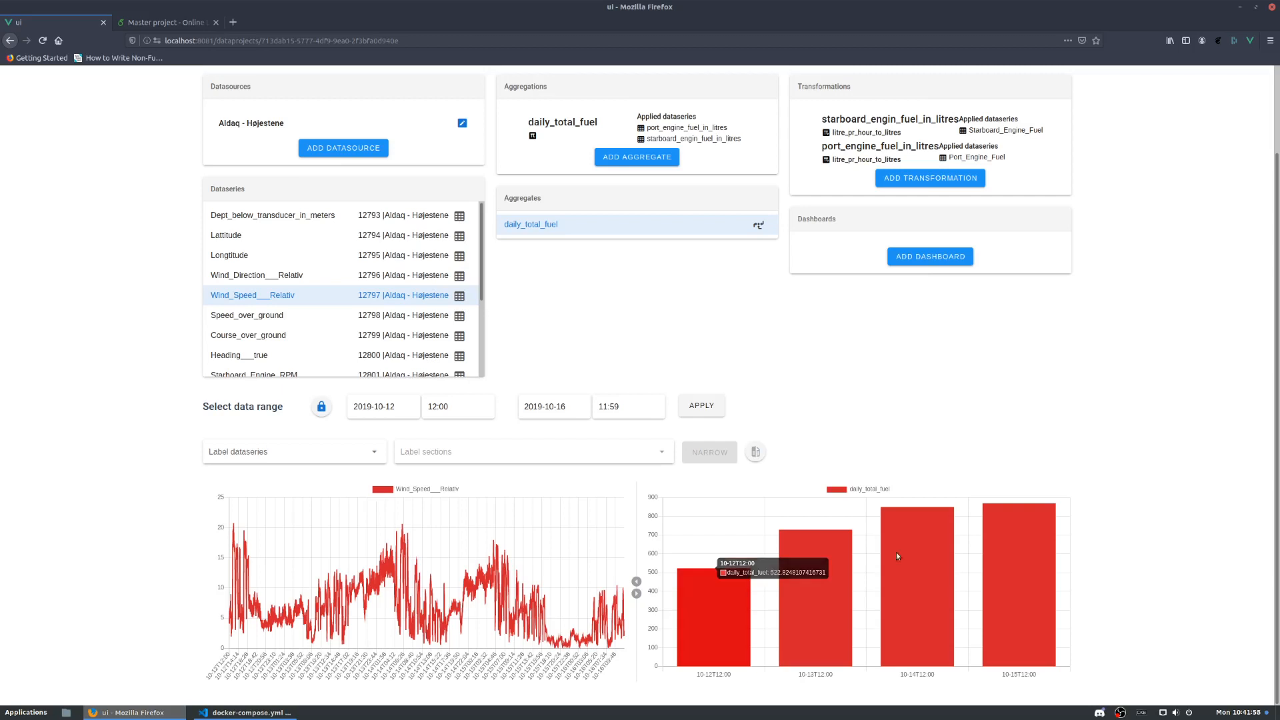
{"action": "mouse_move", "coordinate": [917, 566]}
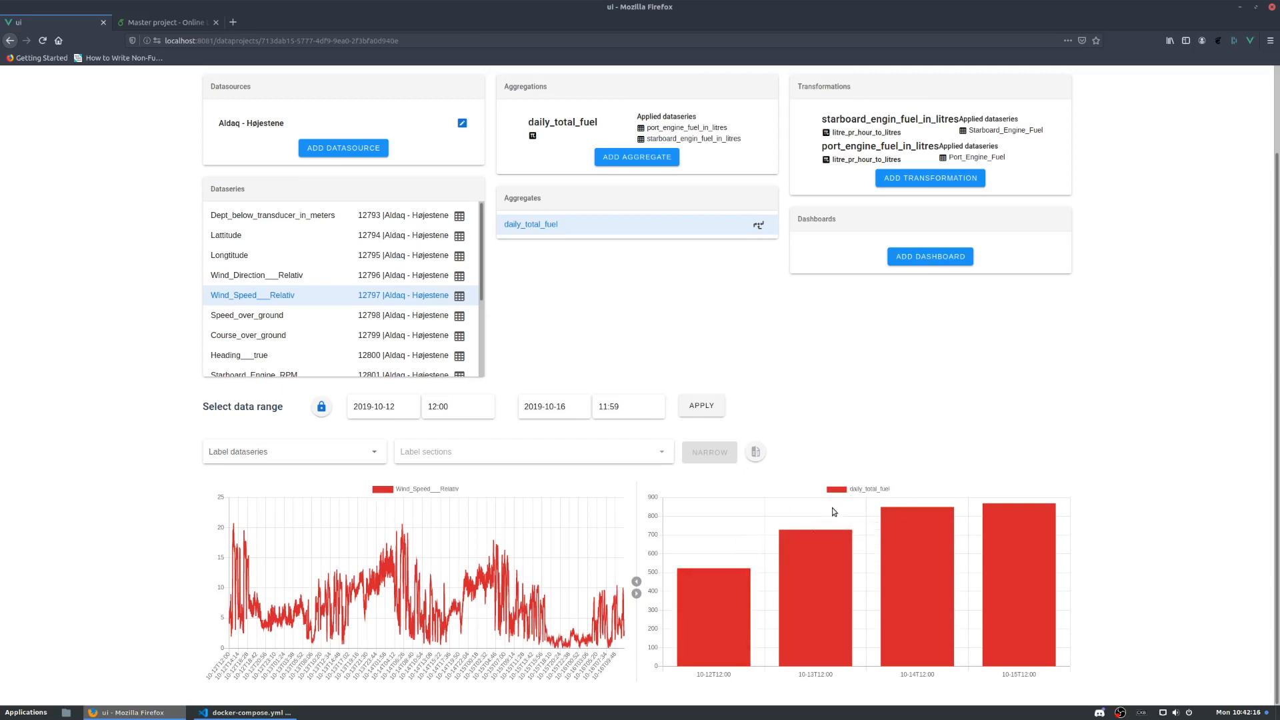
{"action": "mouse_move", "coordinate": [707, 629]}
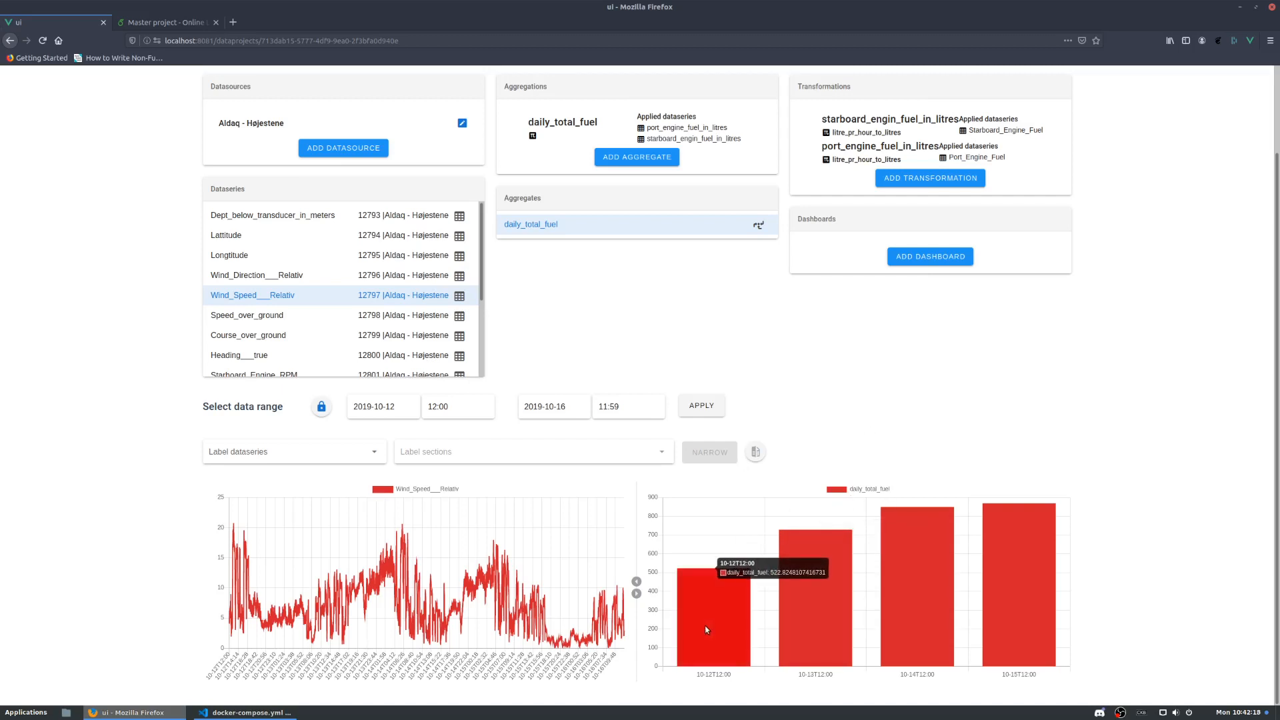
{"action": "mouse_move", "coordinate": [1010, 547]}
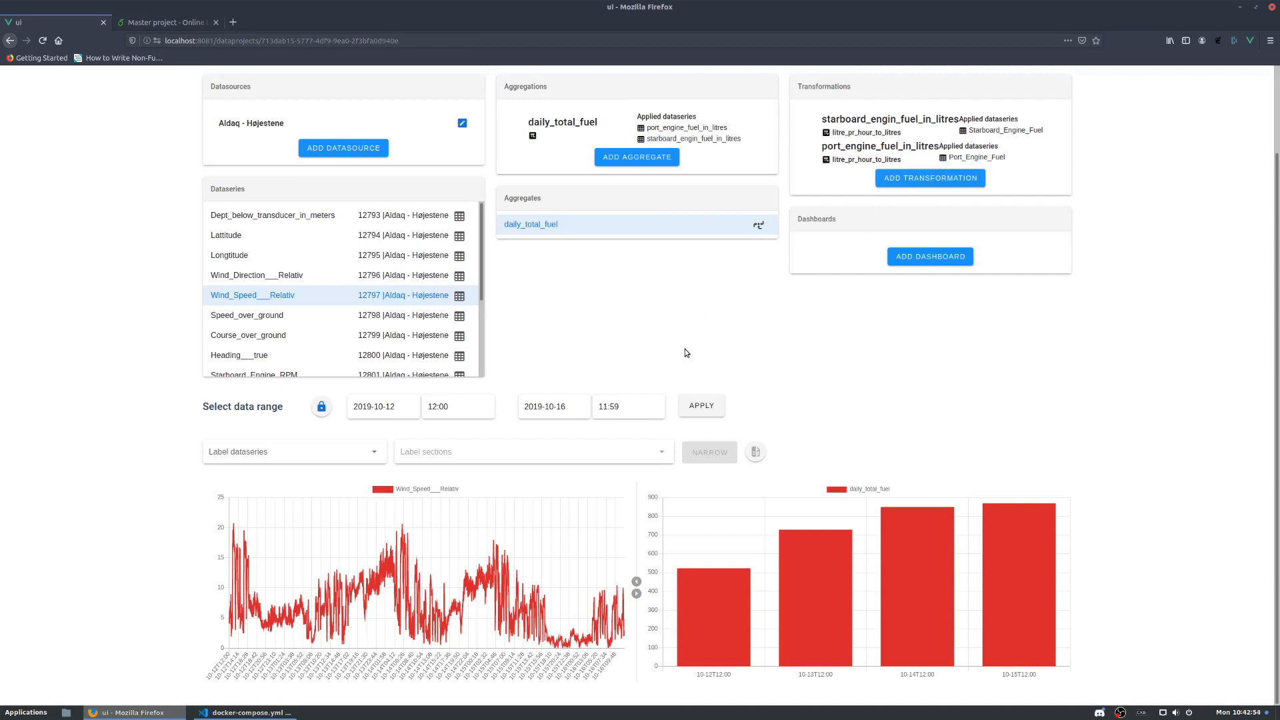
Step: Write a new transformation formula with dataseries lat and lon that outputs label DOCKED when lat < 54.580002 and lon < 10.26286, otherwise label ONROUTE
{"action": "left_click", "coordinate": [905, 184]}
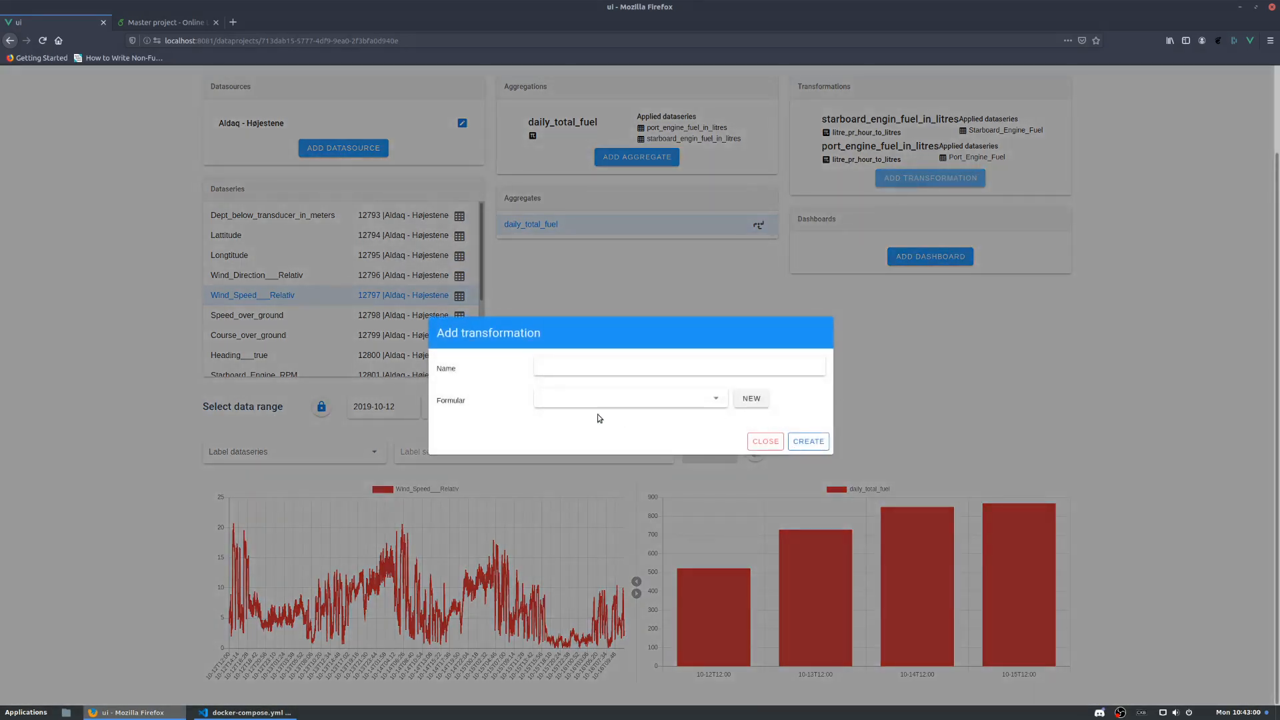
{"action": "left_click", "coordinate": [737, 400]}
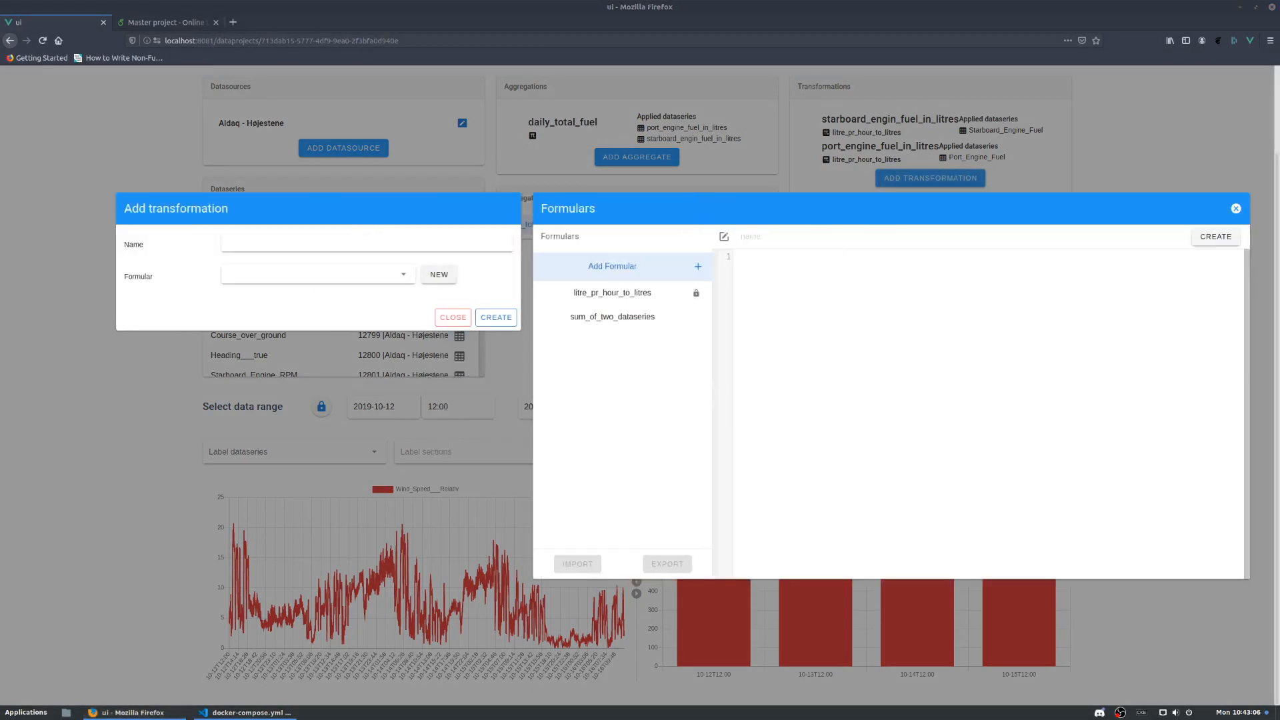
{"action": "left_click", "coordinate": [904, 385]}
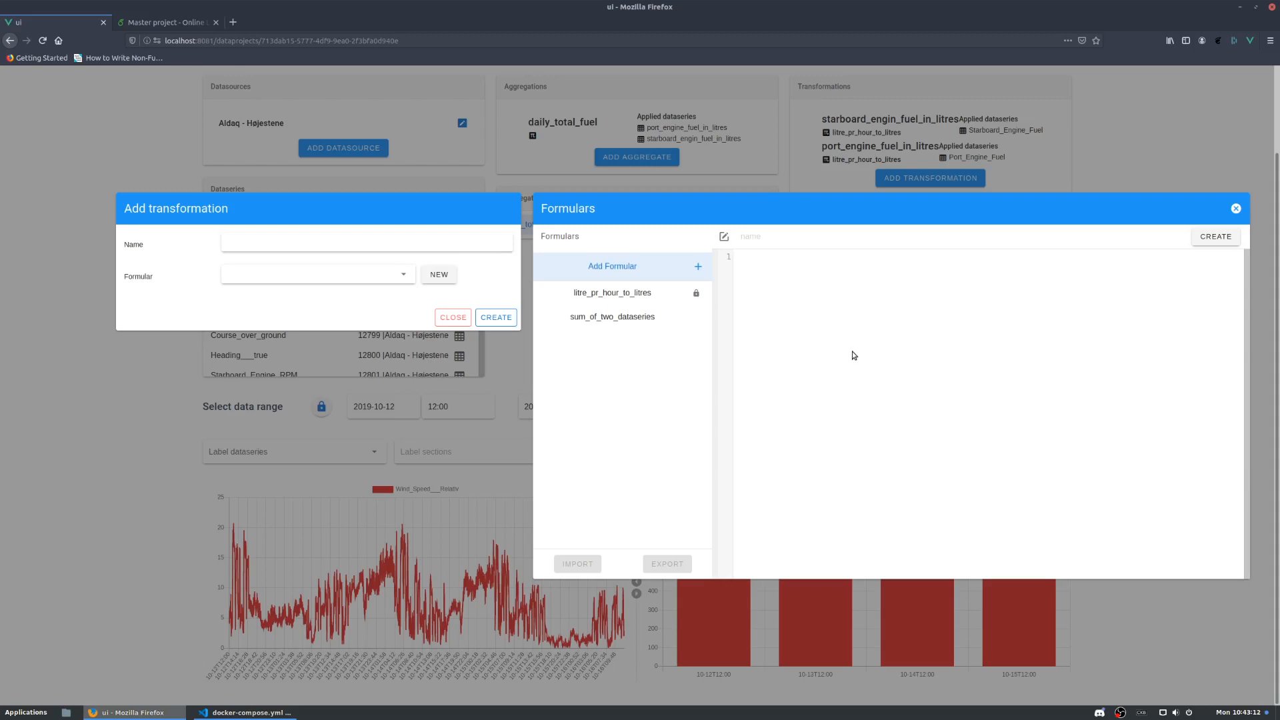
{"action": "type", "text": "define dataseries lat define dataseries lon  define label ONROUTE define label DOCKED  output(x) = ONROUTE  IF lat(x) < 54.580002   IF lon(x) < 10.26286    output(x) = DOCKED   ENDIF ENDIF"}
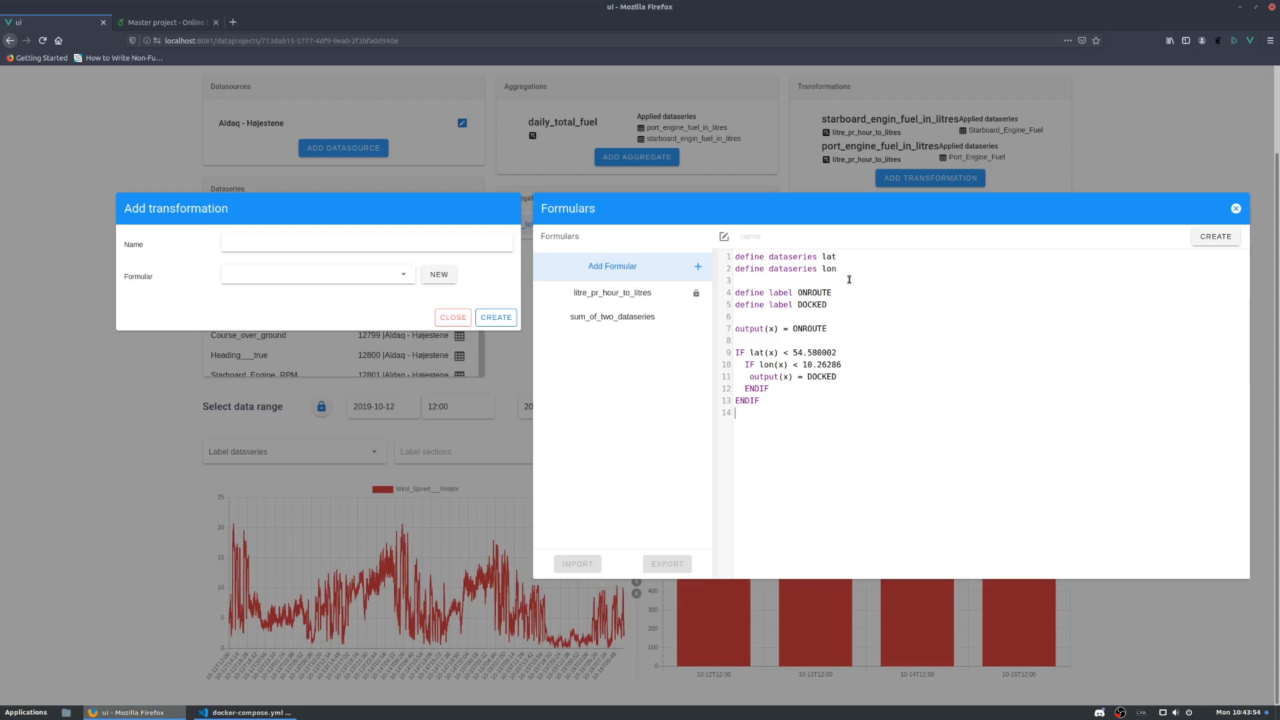
Step: Review the formula's dataseries definitions lat and lon and its label definitions ONROUTE and DOCKED
{"action": "left_click_drag", "start_coordinate": [856, 271], "coordinate": [734, 255]}
{"action": "left_click", "coordinate": [830, 259]}
{"action": "left_click_drag", "start_coordinate": [845, 271], "coordinate": [736, 256]}
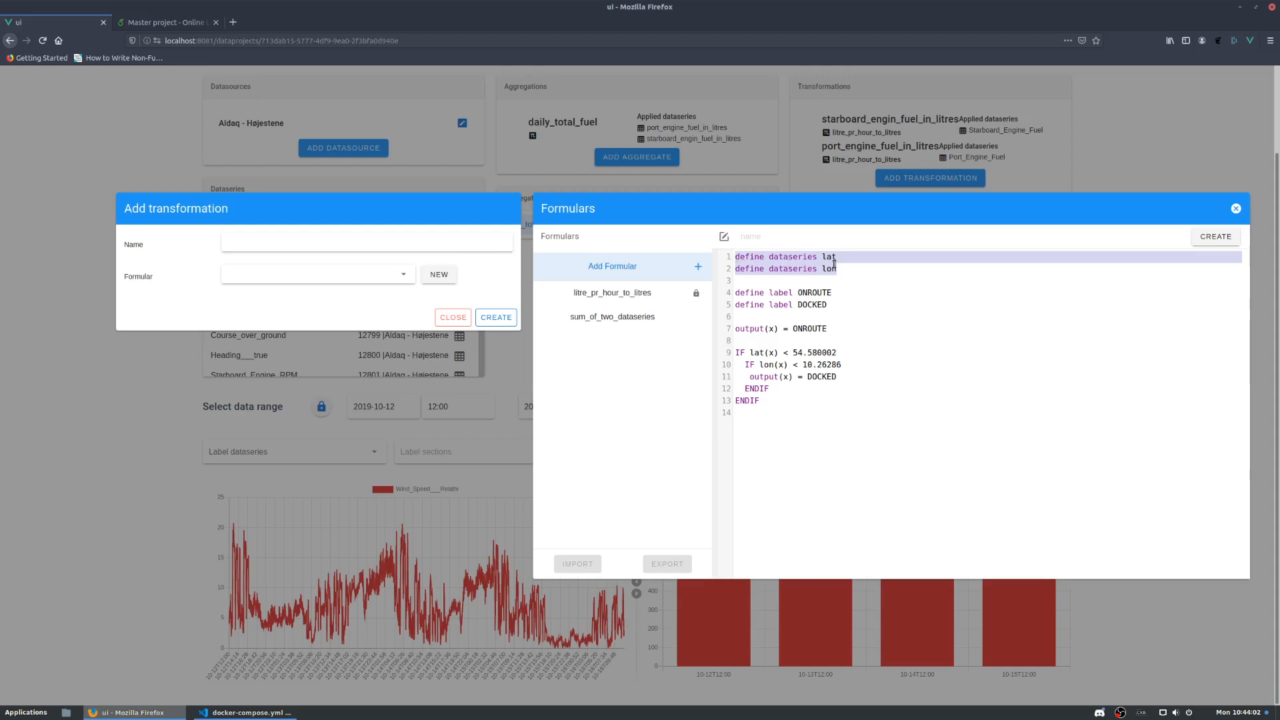
{"action": "left_click_drag", "start_coordinate": [848, 305], "coordinate": [734, 293]}
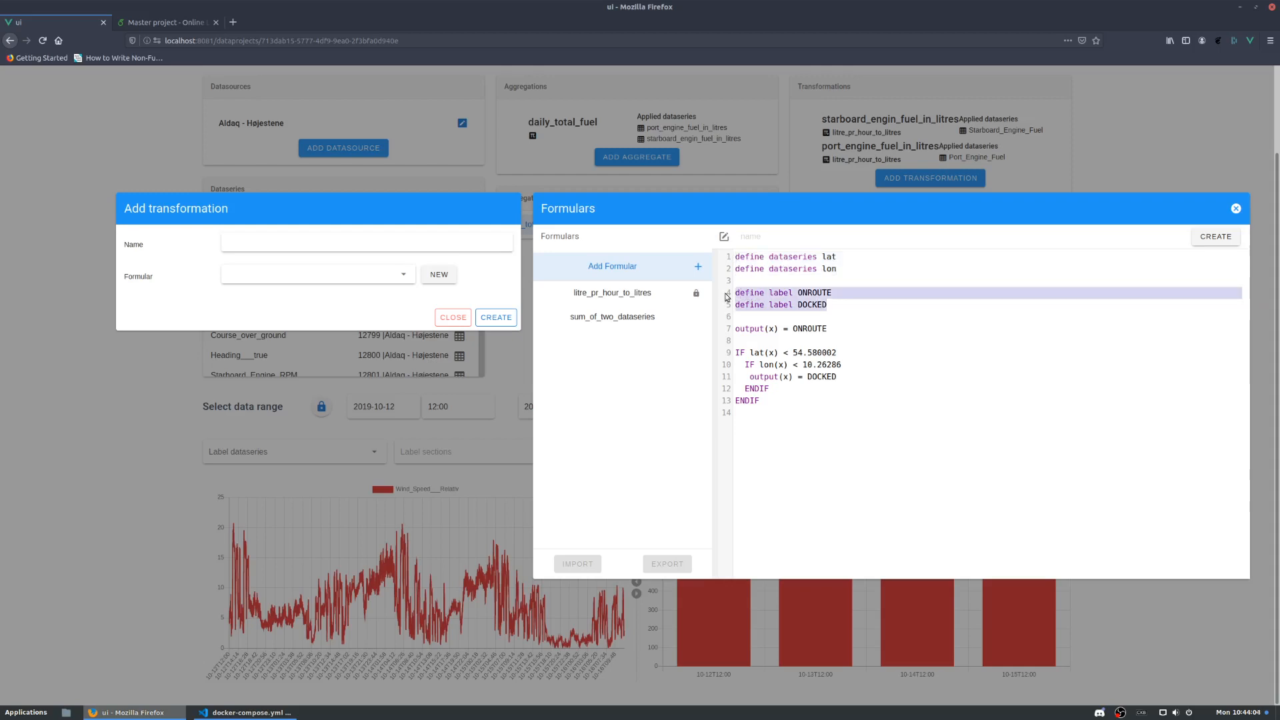
{"action": "left_click", "coordinate": [854, 302]}
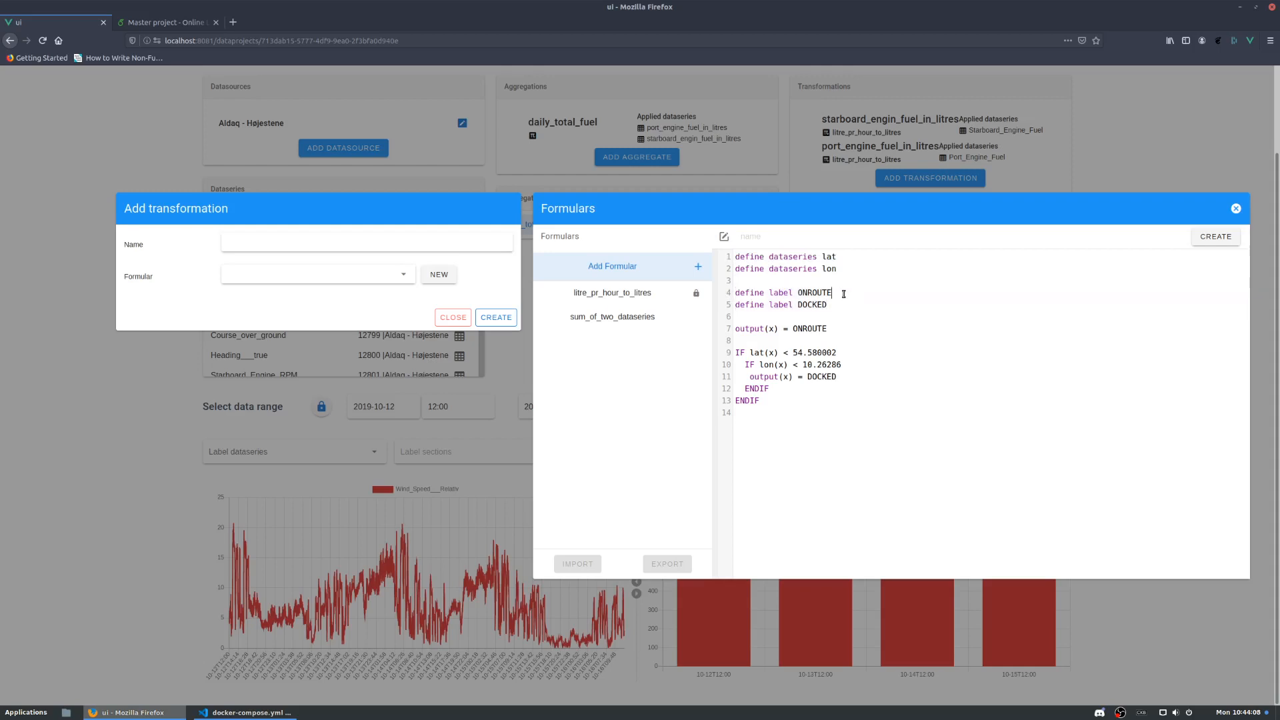
{"action": "left_click_drag", "start_coordinate": [844, 294], "coordinate": [731, 294]}
{"action": "left_click_drag", "start_coordinate": [841, 304], "coordinate": [734, 306]}
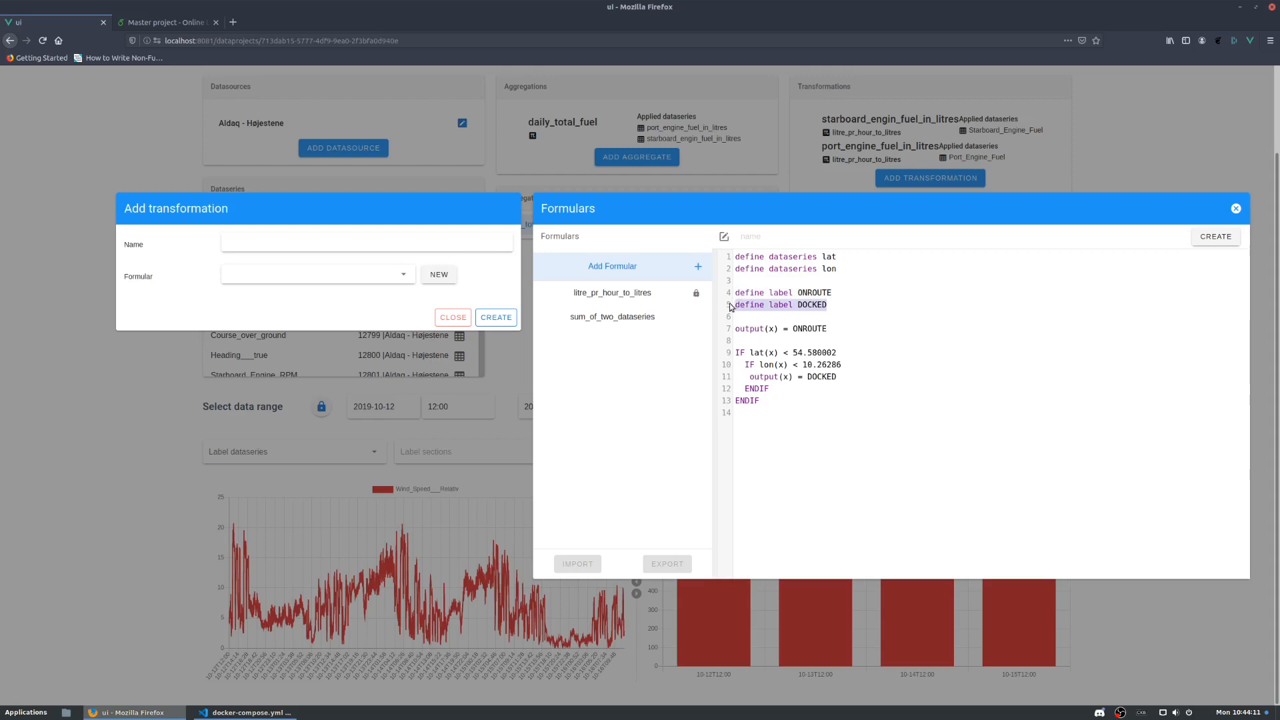
{"action": "left_click", "coordinate": [824, 306]}
Step: Review the formula's default output, the nested lat and lon conditions, and the DOCKED output line
{"action": "left_click_drag", "start_coordinate": [800, 412], "coordinate": [870, 335]}
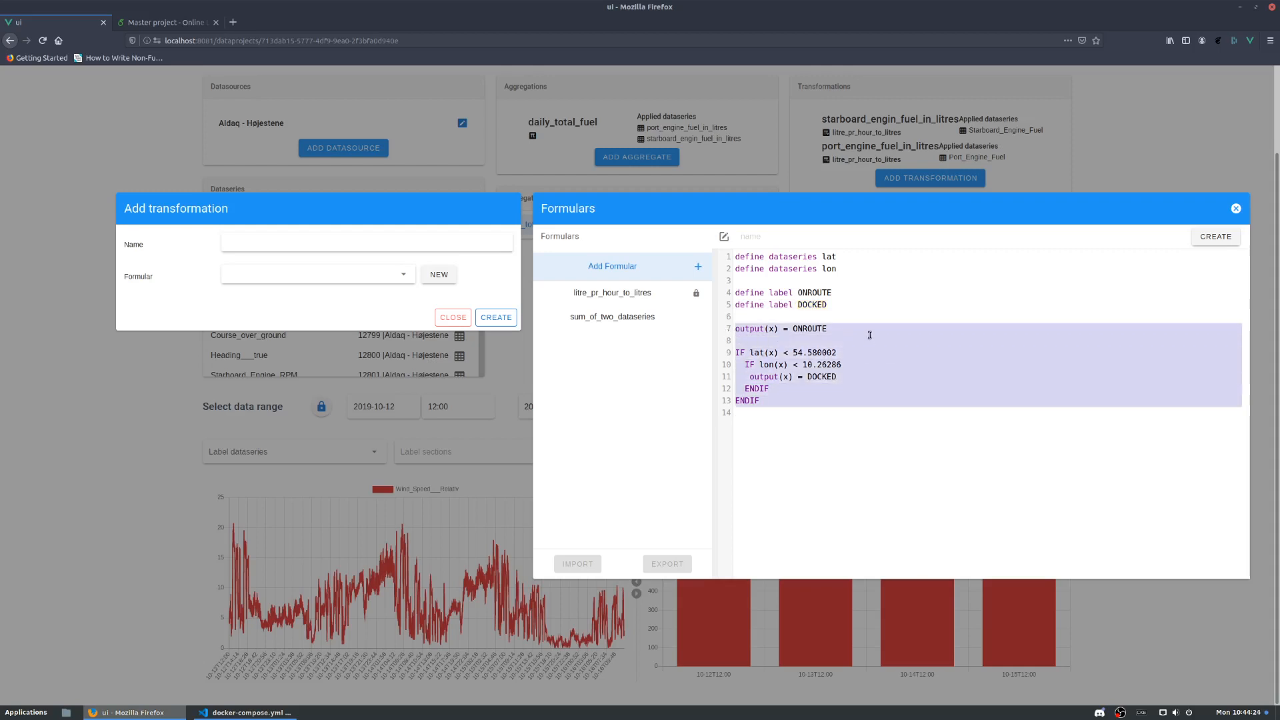
{"action": "left_click", "coordinate": [870, 335]}
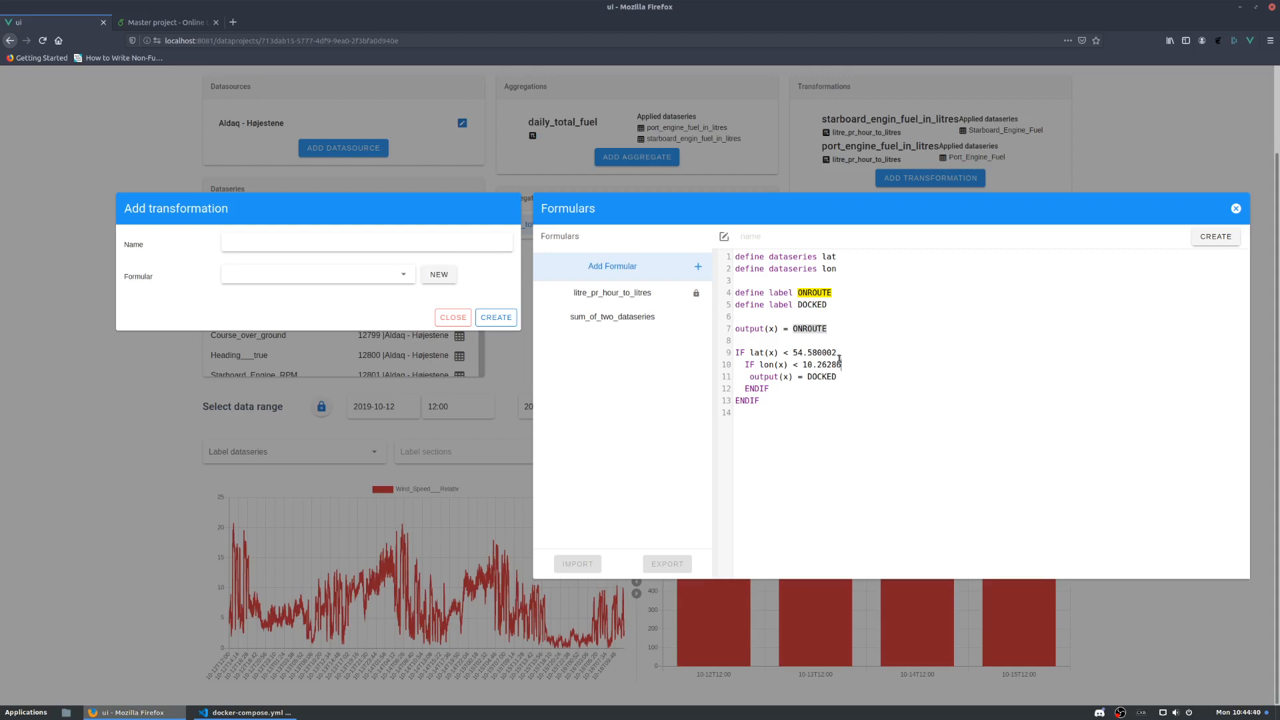
{"action": "left_click_drag", "start_coordinate": [842, 364], "coordinate": [732, 352]}
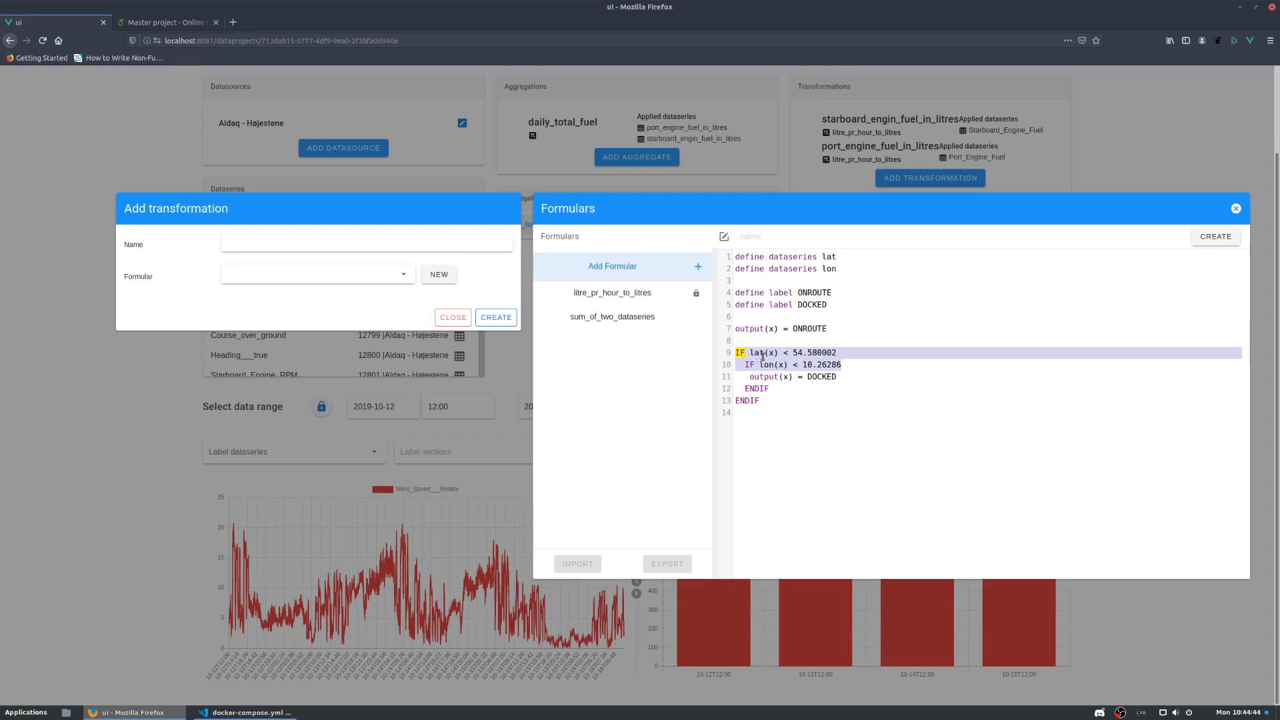
{"action": "left_click", "coordinate": [764, 356]}
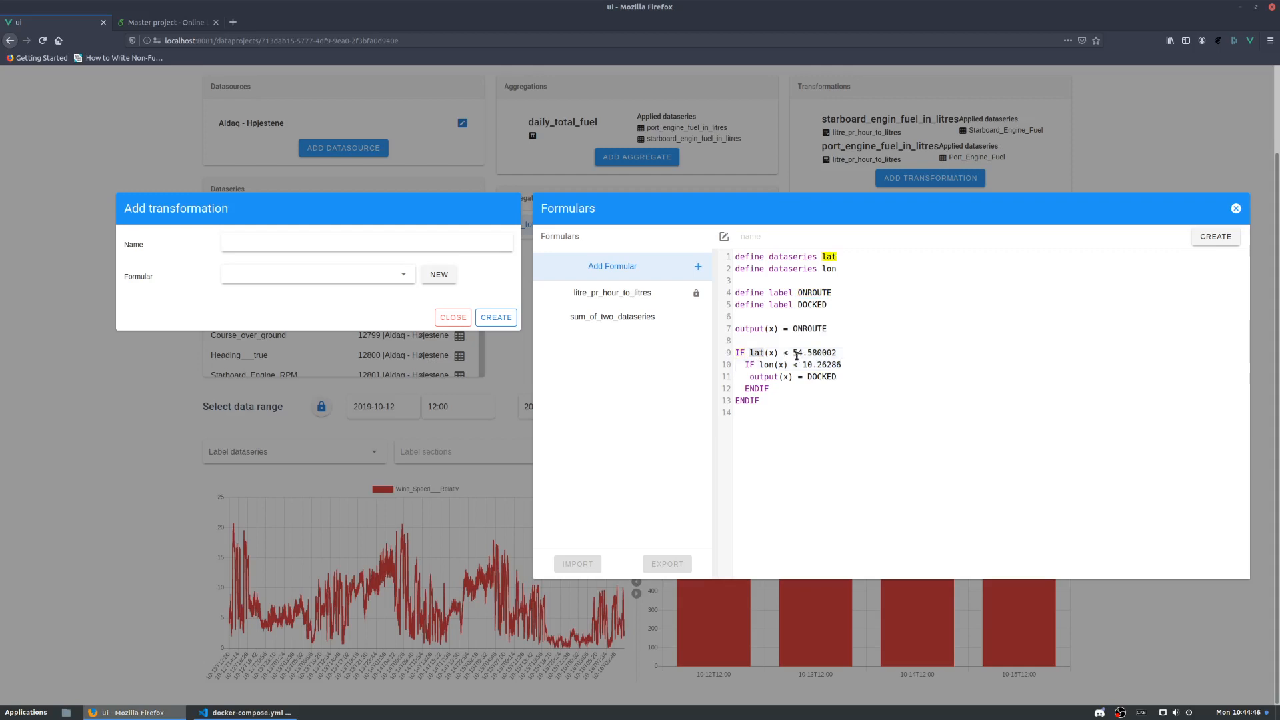
{"action": "left_click", "coordinate": [767, 365]}
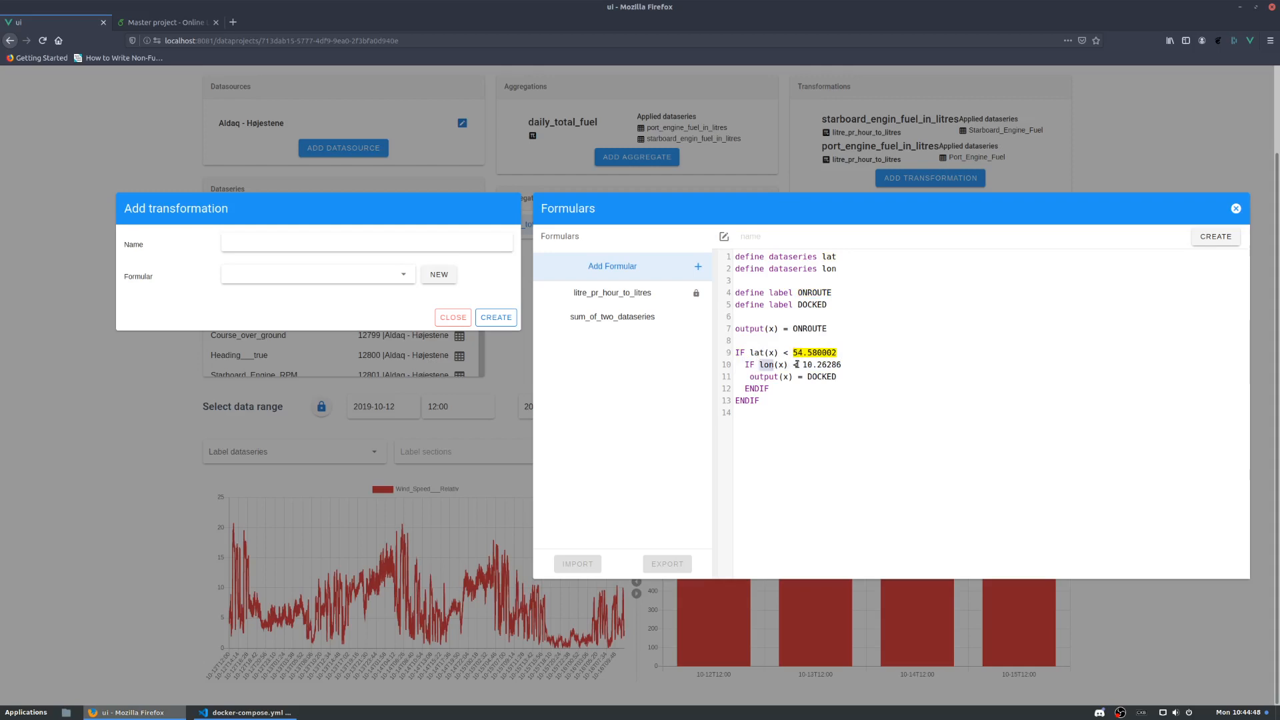
{"action": "left_click", "coordinate": [855, 377]}
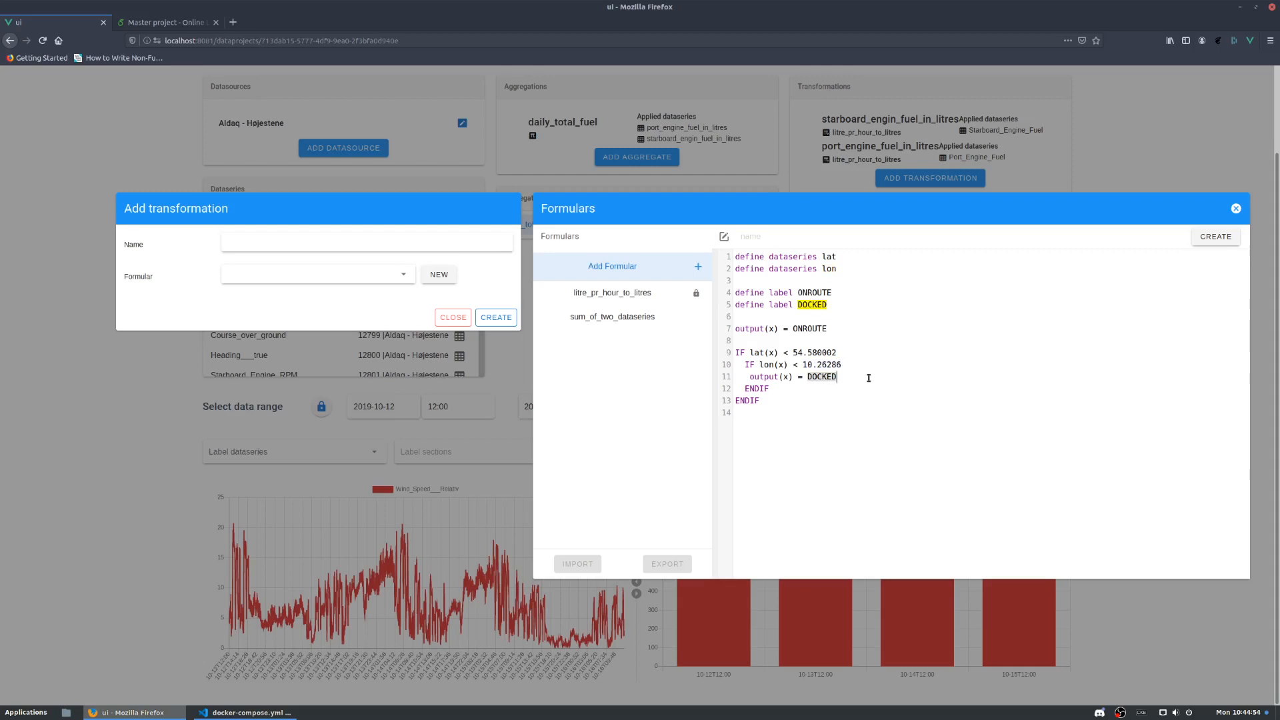
{"action": "left_click_drag", "start_coordinate": [885, 377], "coordinate": [735, 377]}
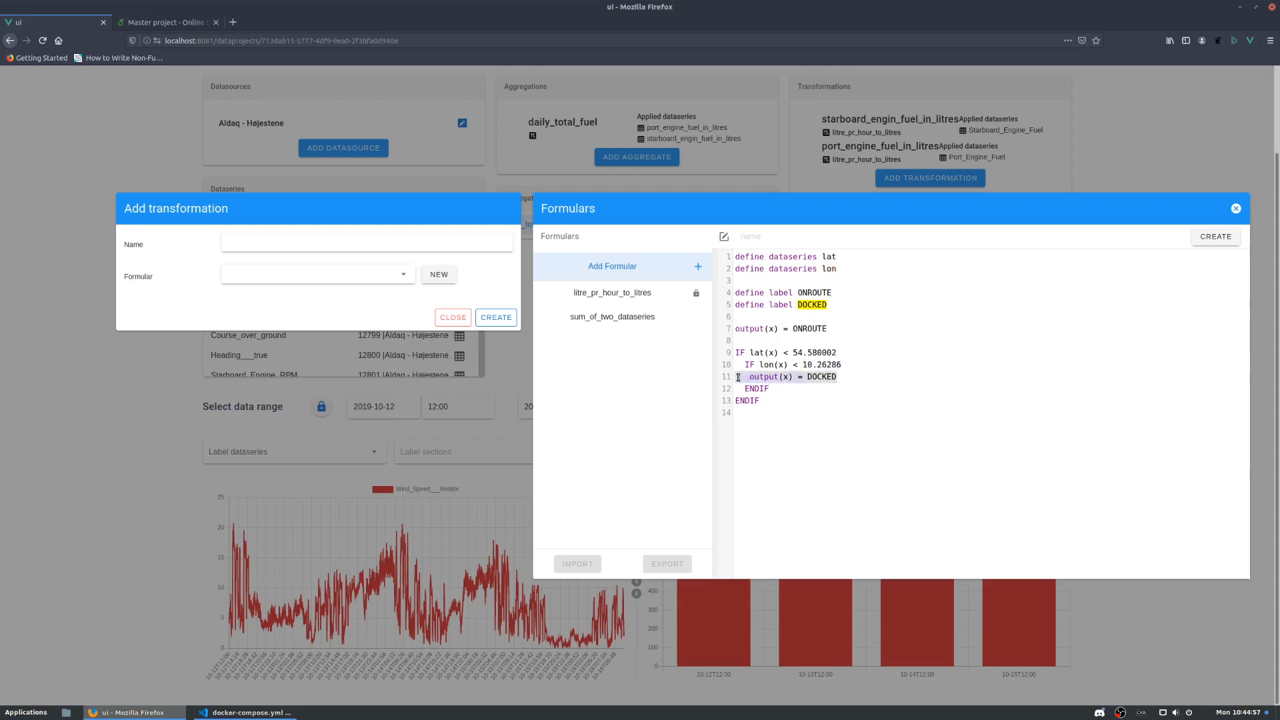
{"action": "left_click", "coordinate": [849, 389]}
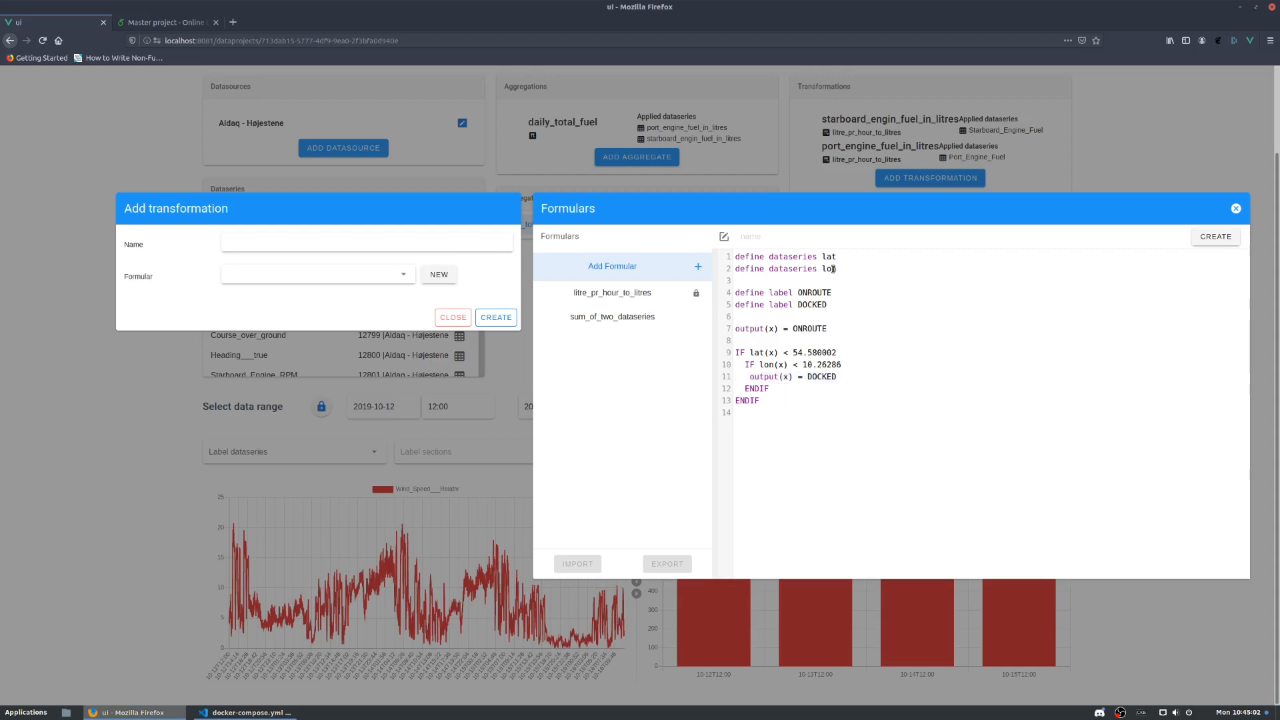
Step: Name the formula roundtrip_labeller, create it and return to the new transformation
{"action": "left_click", "coordinate": [800, 237]}
{"action": "type", "text": "roundtrip_labeller"}
{"action": "left_click", "coordinate": [1223, 243]}
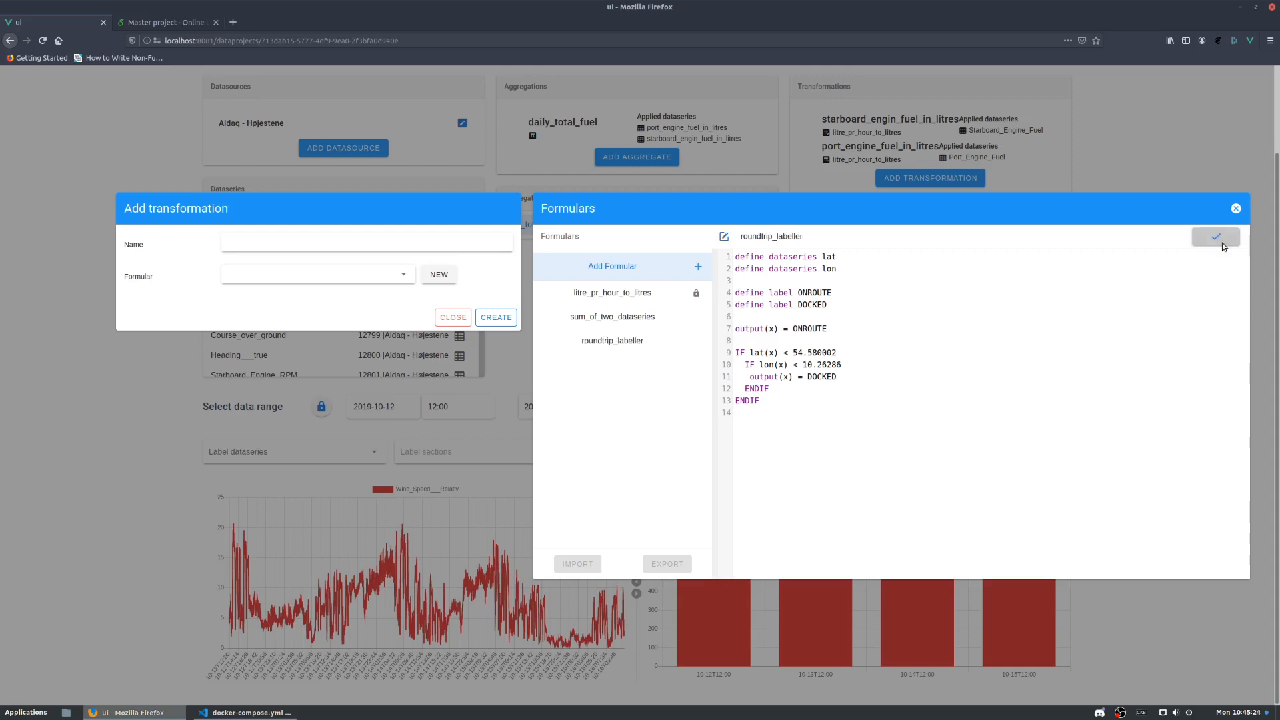
{"action": "left_click", "coordinate": [1236, 209]}
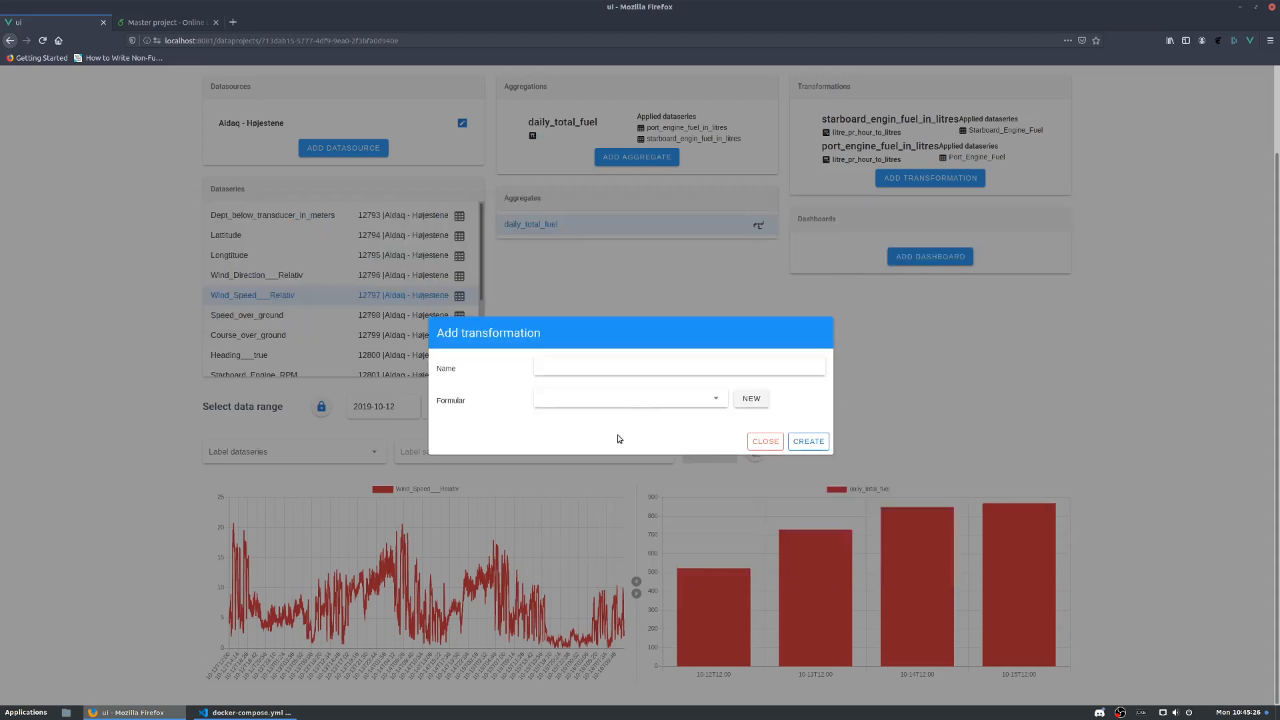
Step: Use the roundtrip_labeller formula for the transformation and map lat to Lattitude and lon to Longtitude
{"action": "left_click", "coordinate": [585, 402]}
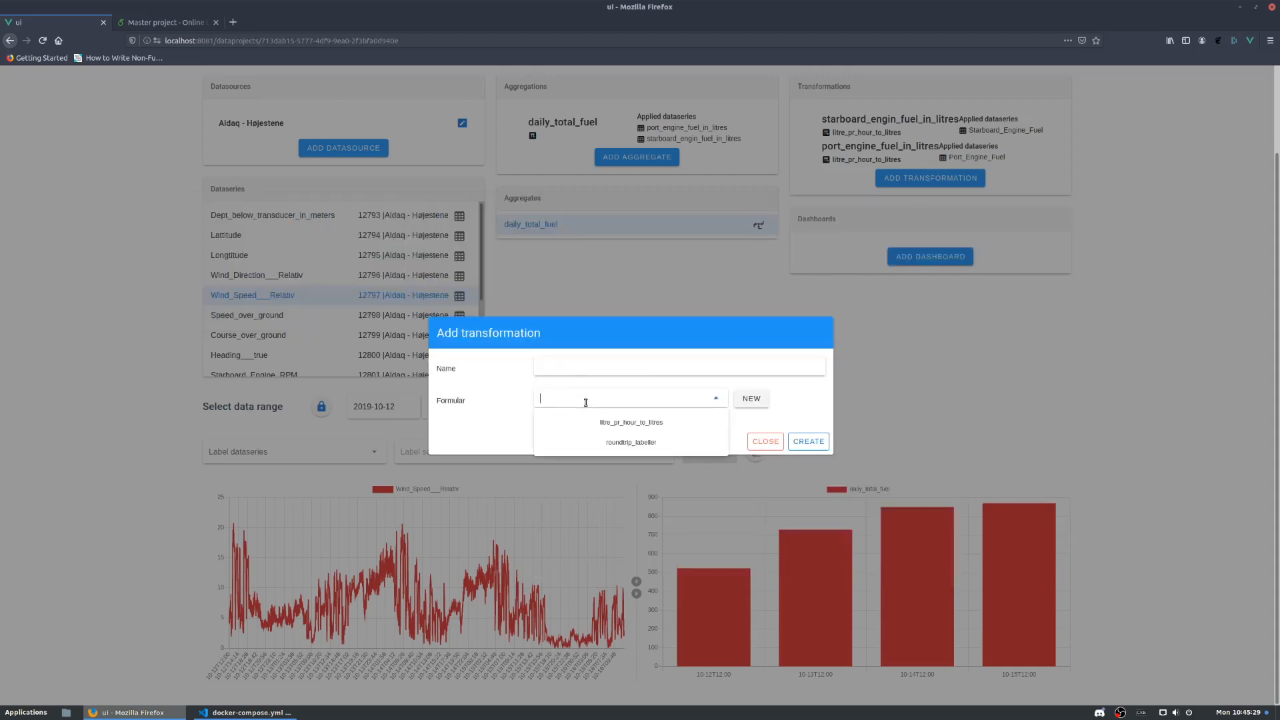
{"action": "left_click", "coordinate": [617, 445]}
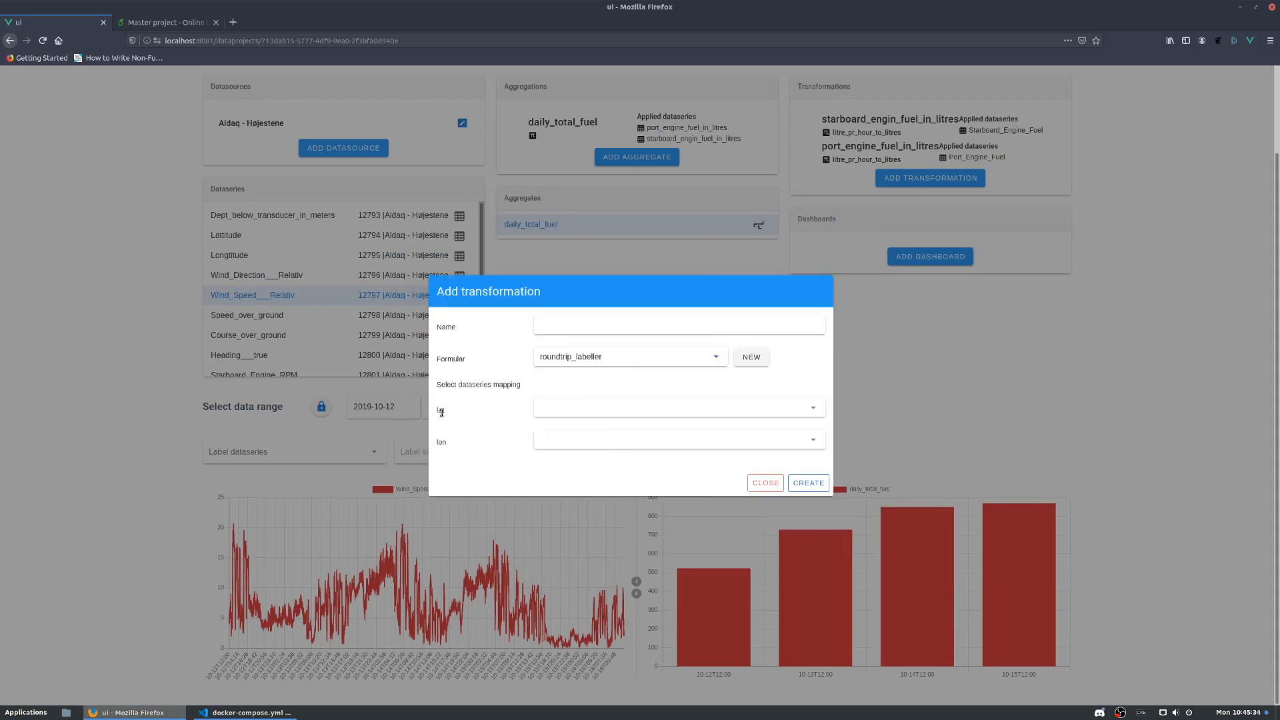
{"action": "left_click", "coordinate": [571, 409]}
{"action": "scroll", "coordinate": [629, 488], "scroll_direction": "up", "scroll_amount": 3}
{"action": "scroll", "coordinate": [629, 489], "scroll_direction": "up", "scroll_amount": 1}
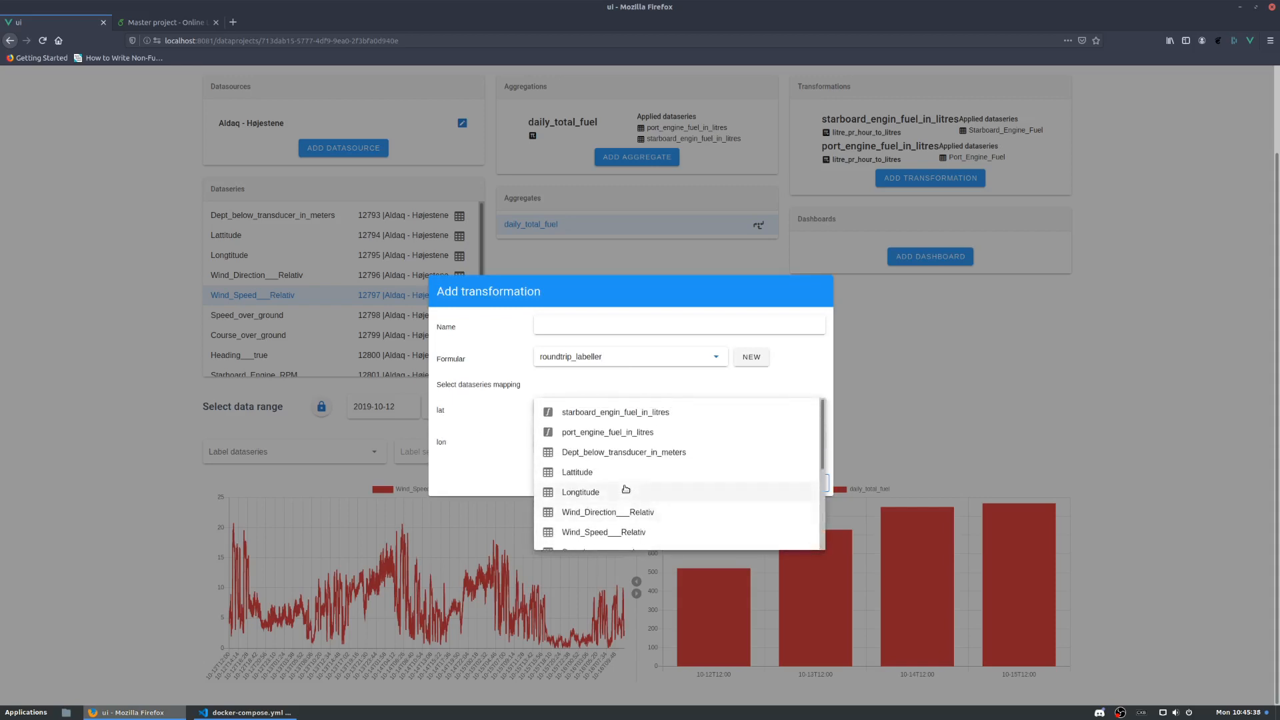
{"action": "left_click", "coordinate": [572, 474]}
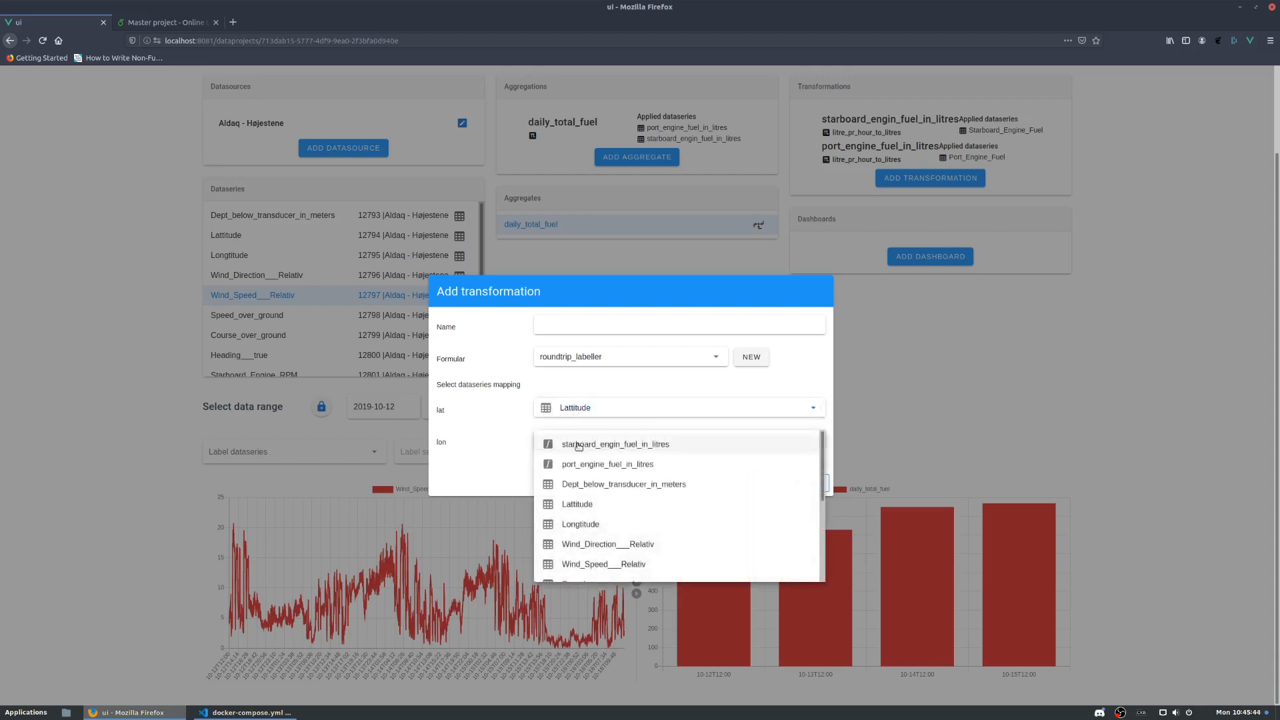
{"action": "left_click", "coordinate": [587, 524]}
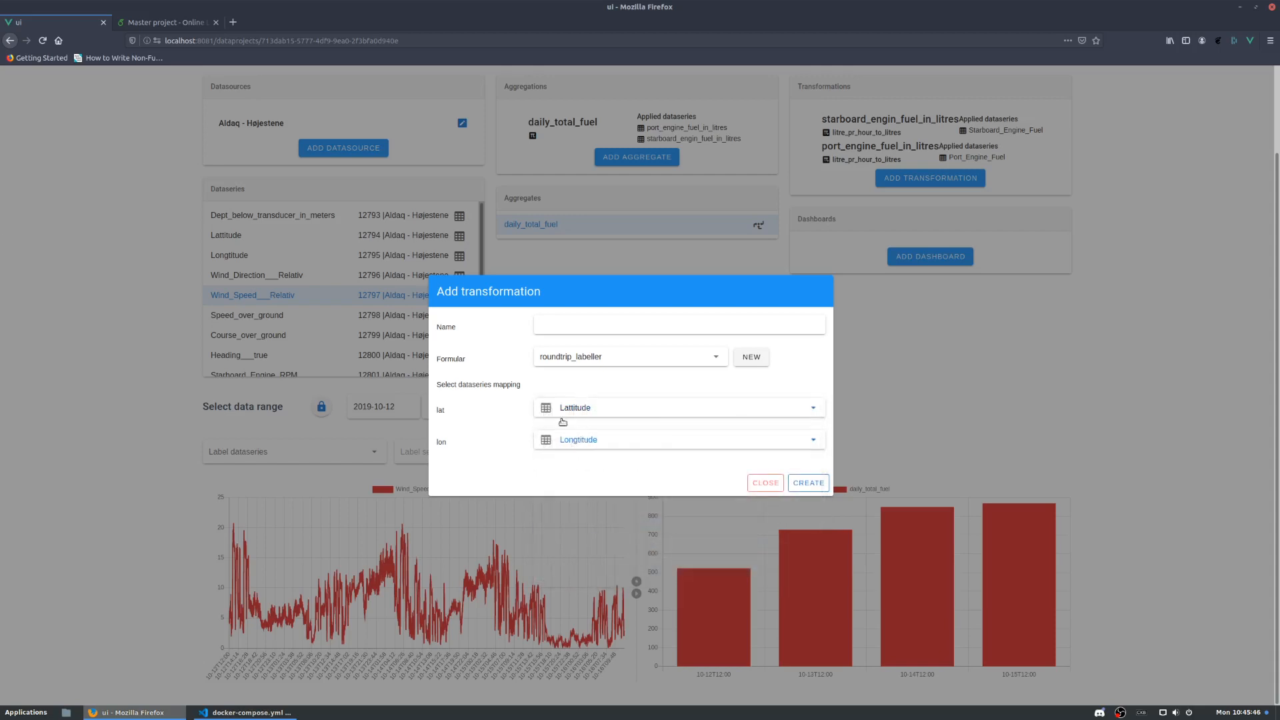
Step: Name the transformation roundtrip_labels and create it
{"action": "left_click", "coordinate": [568, 321]}
{"action": "type", "text": "roundtrip_labels"}
{"action": "left_click", "coordinate": [816, 488]}
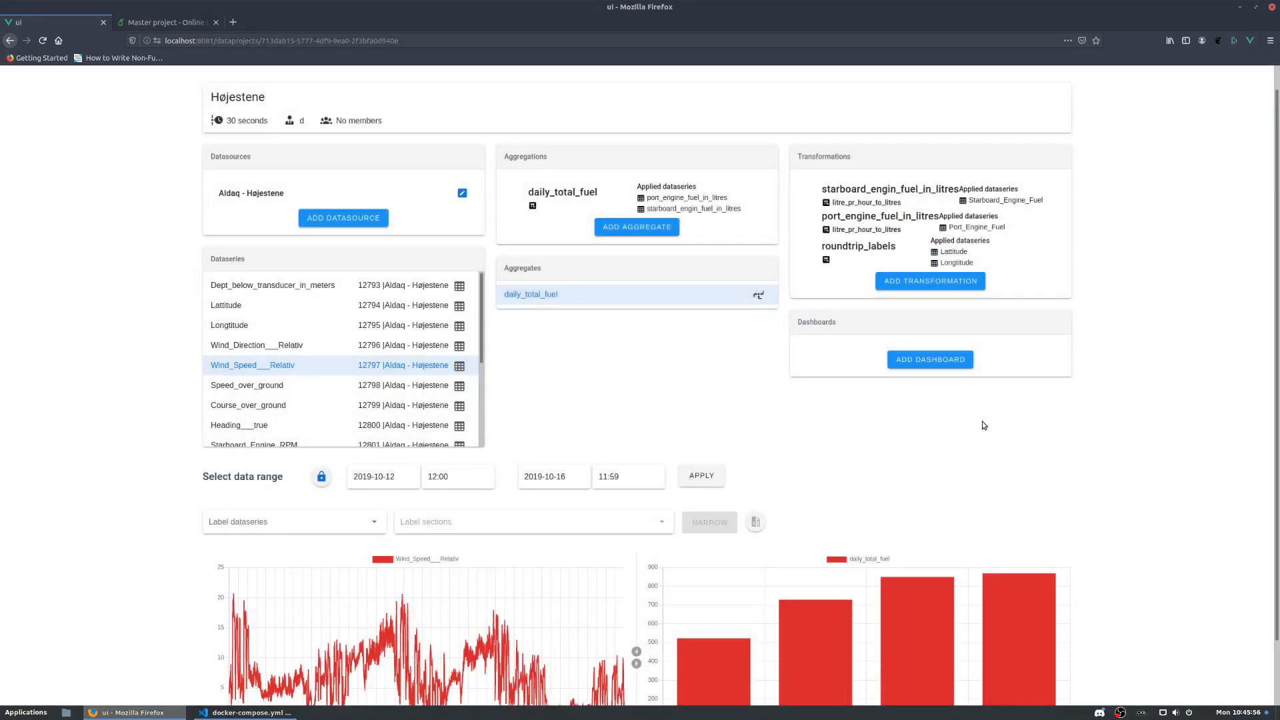
Step: Plot the roundtrip_labels dataseries over the locked date range and widen its chart beside daily_total_fuel
{"action": "scroll", "coordinate": [984, 425], "scroll_direction": "down", "scroll_amount": 1}
{"action": "scroll", "coordinate": [287, 306], "scroll_direction": "down", "scroll_amount": 4}
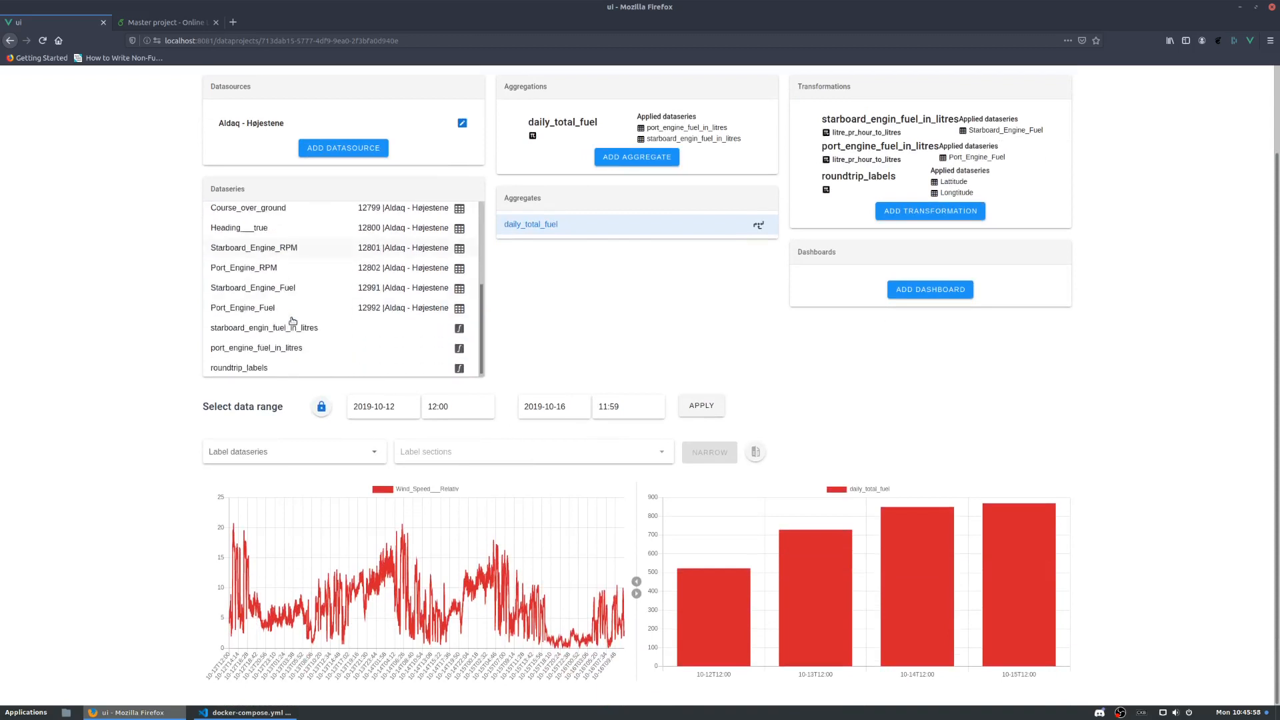
{"action": "left_click", "coordinate": [271, 371]}
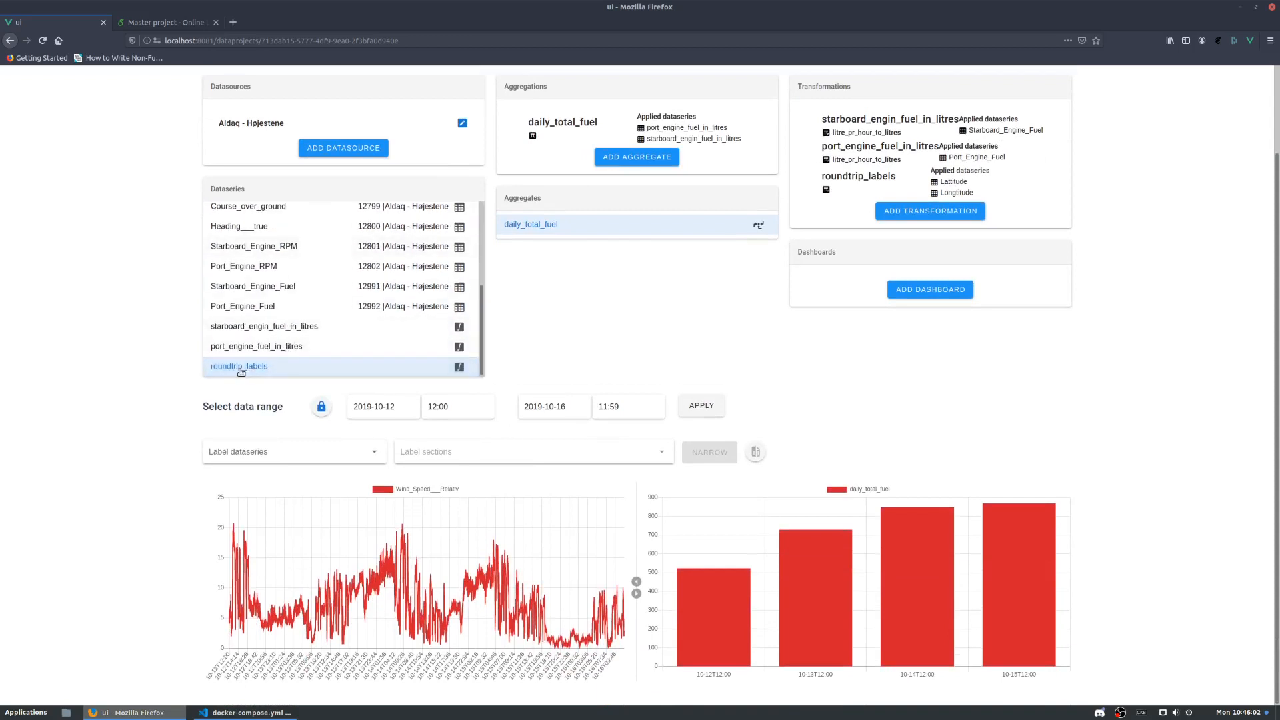
{"action": "left_click", "coordinate": [703, 413]}
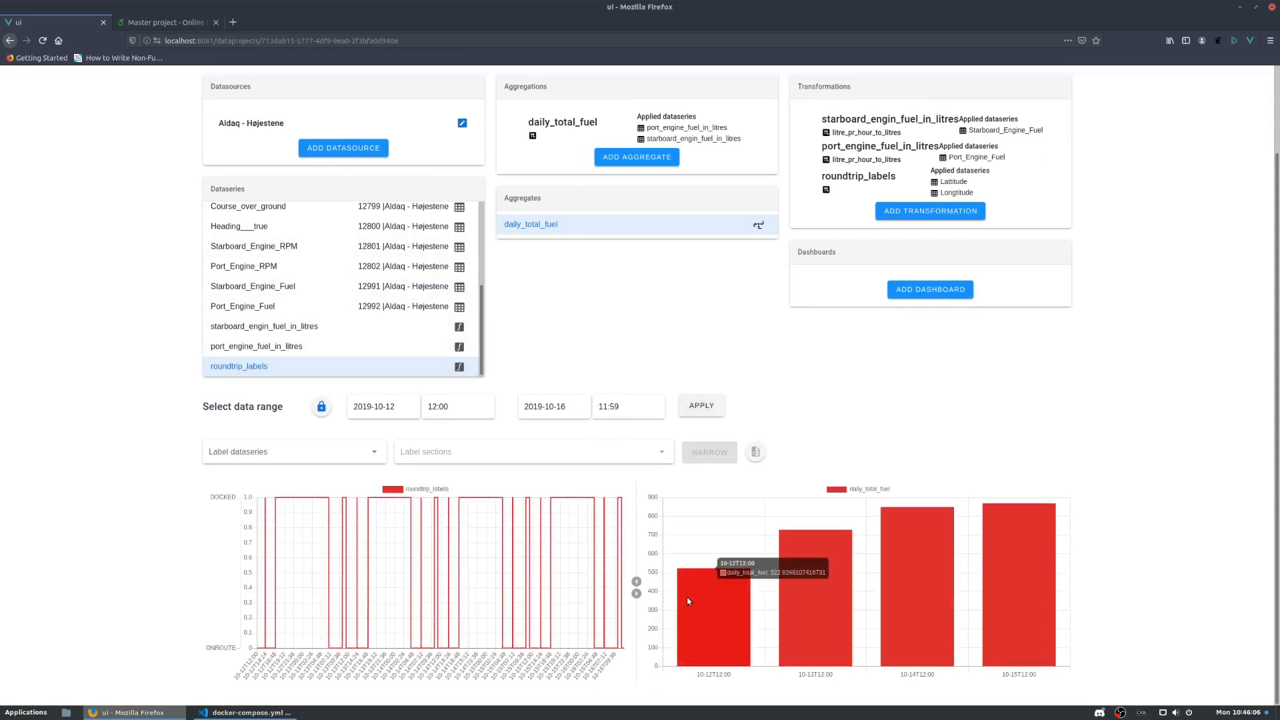
{"action": "left_click", "coordinate": [636, 583]}
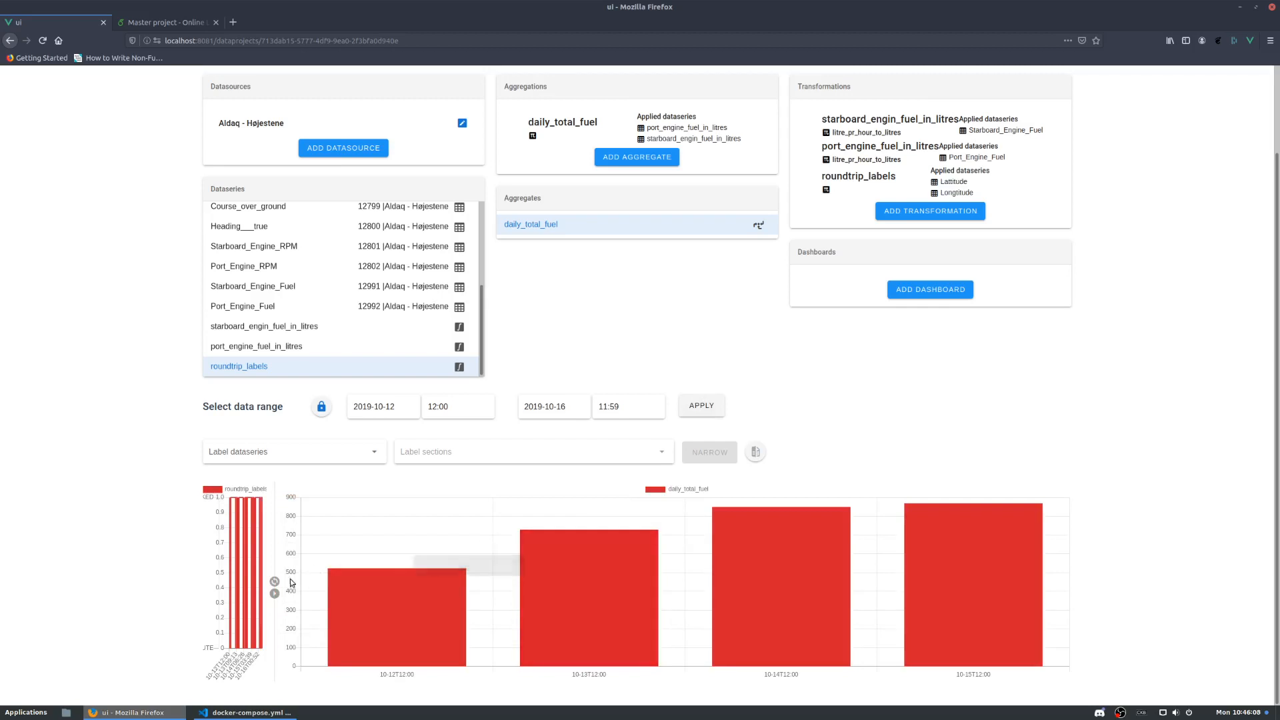
{"action": "left_click", "coordinate": [274, 593]}
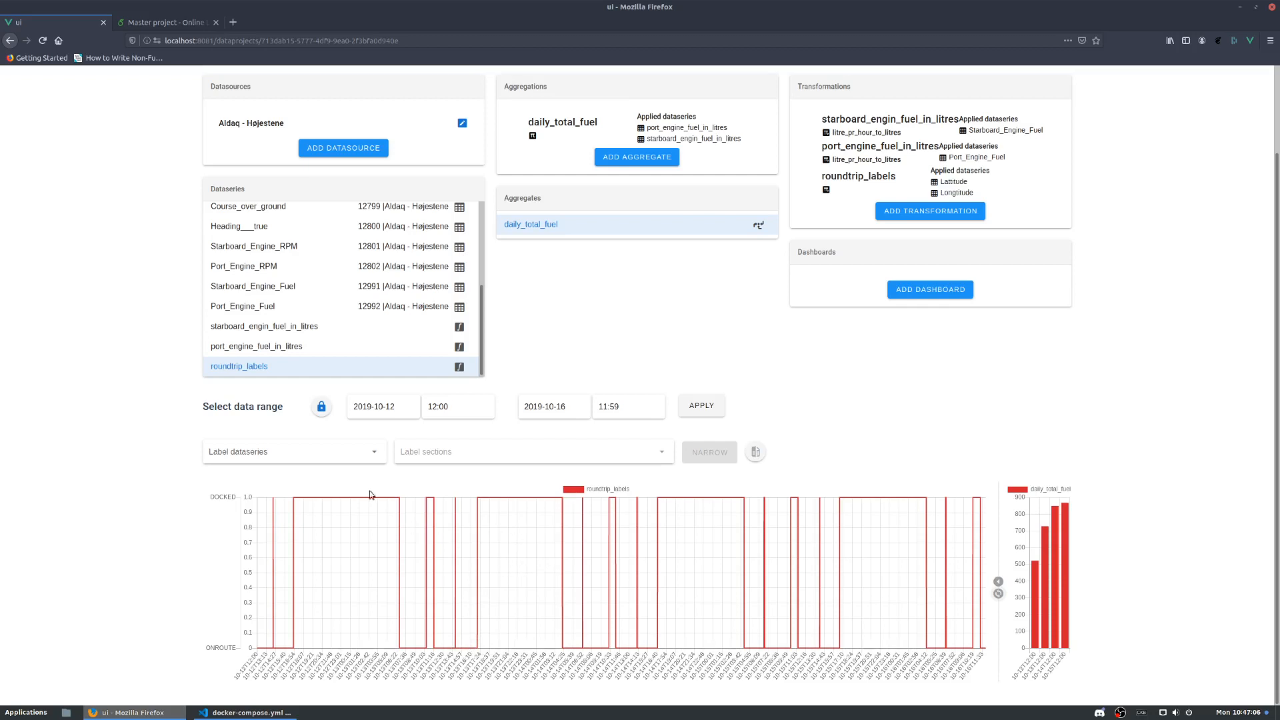
Step: Choose roundtrip_labels as the label dataseries and select its ONROUTE section from 06:44 to 10:21 on 12-10-2019
{"action": "left_click", "coordinate": [308, 456]}
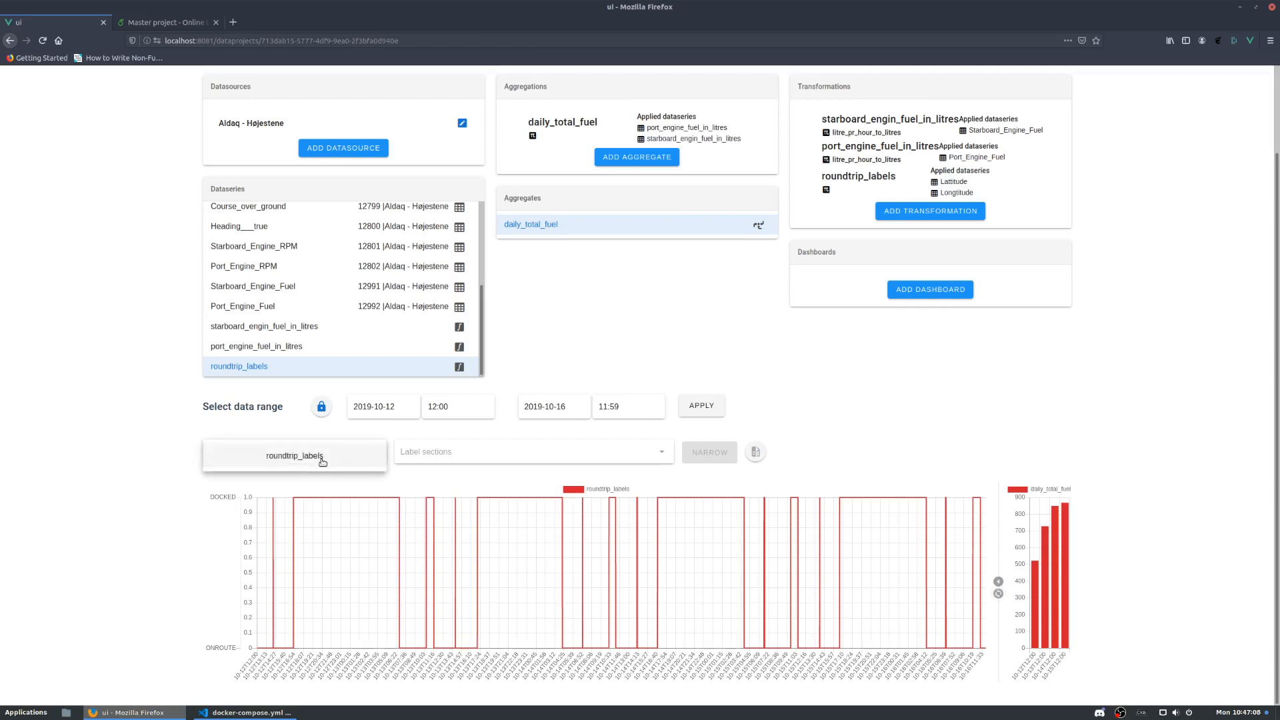
{"action": "left_click", "coordinate": [323, 460]}
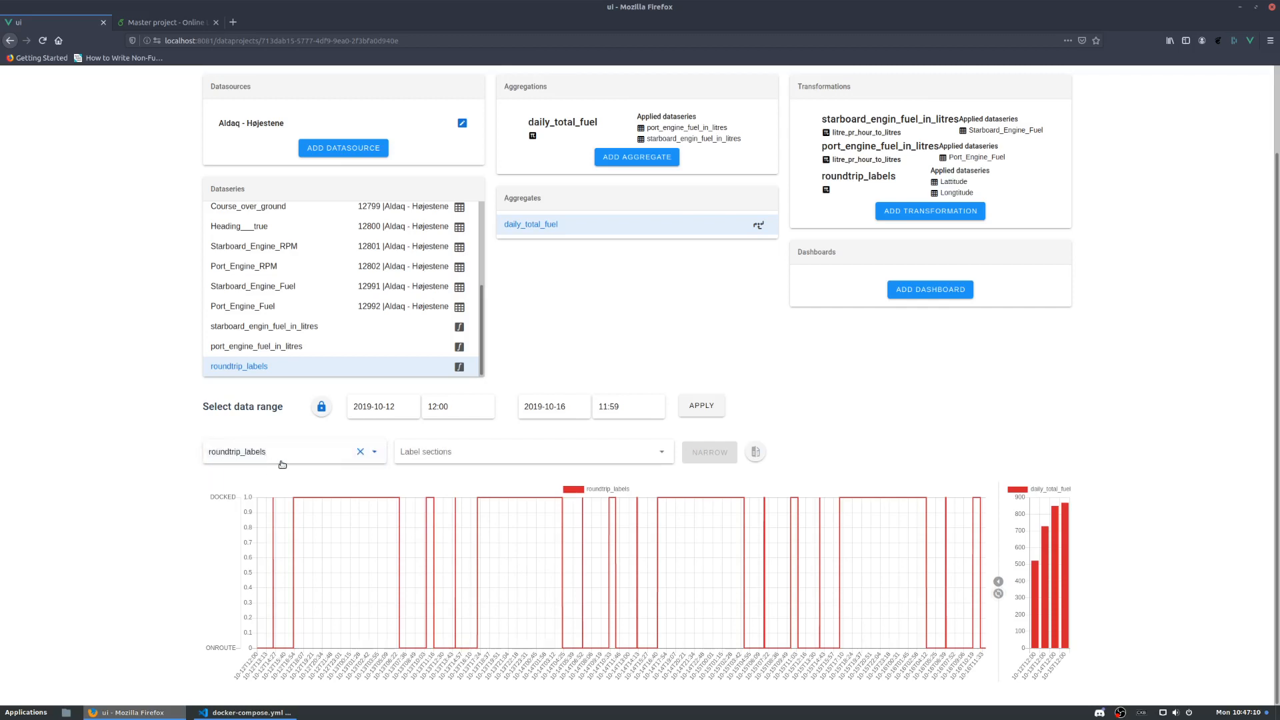
{"action": "left_click", "coordinate": [462, 455]}
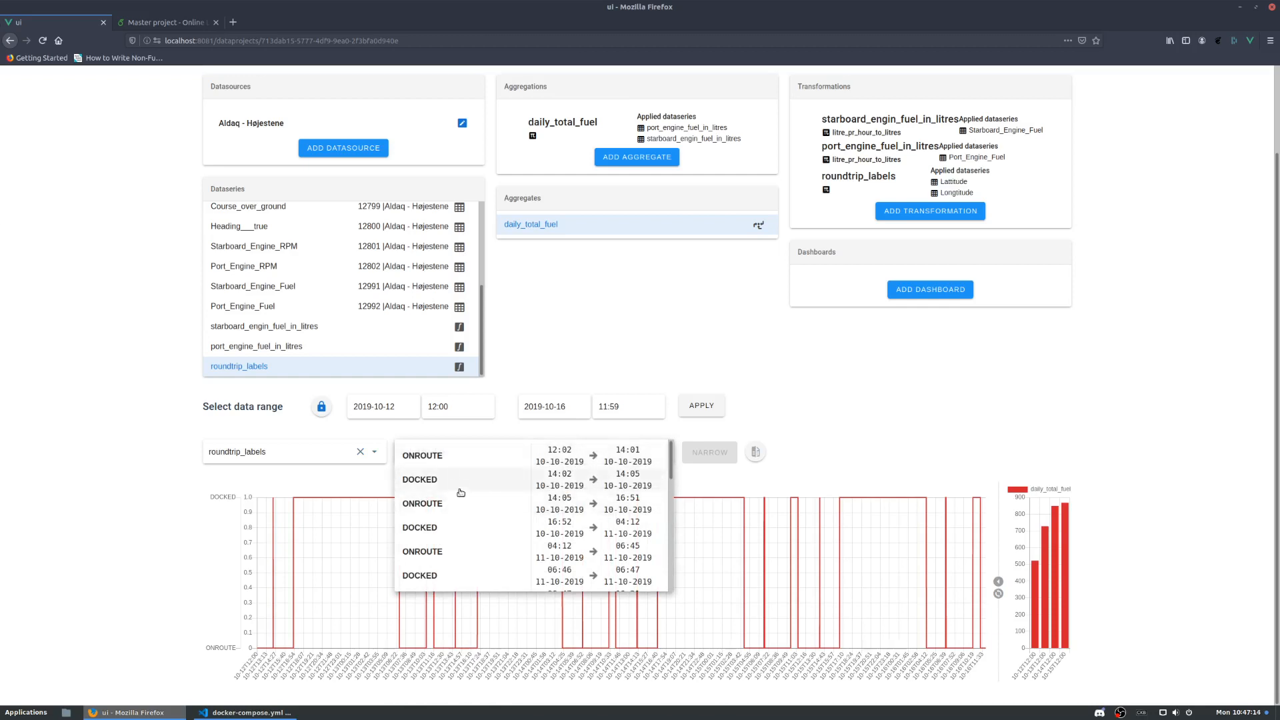
{"action": "scroll", "coordinate": [447, 527], "scroll_direction": "down", "scroll_amount": 5}
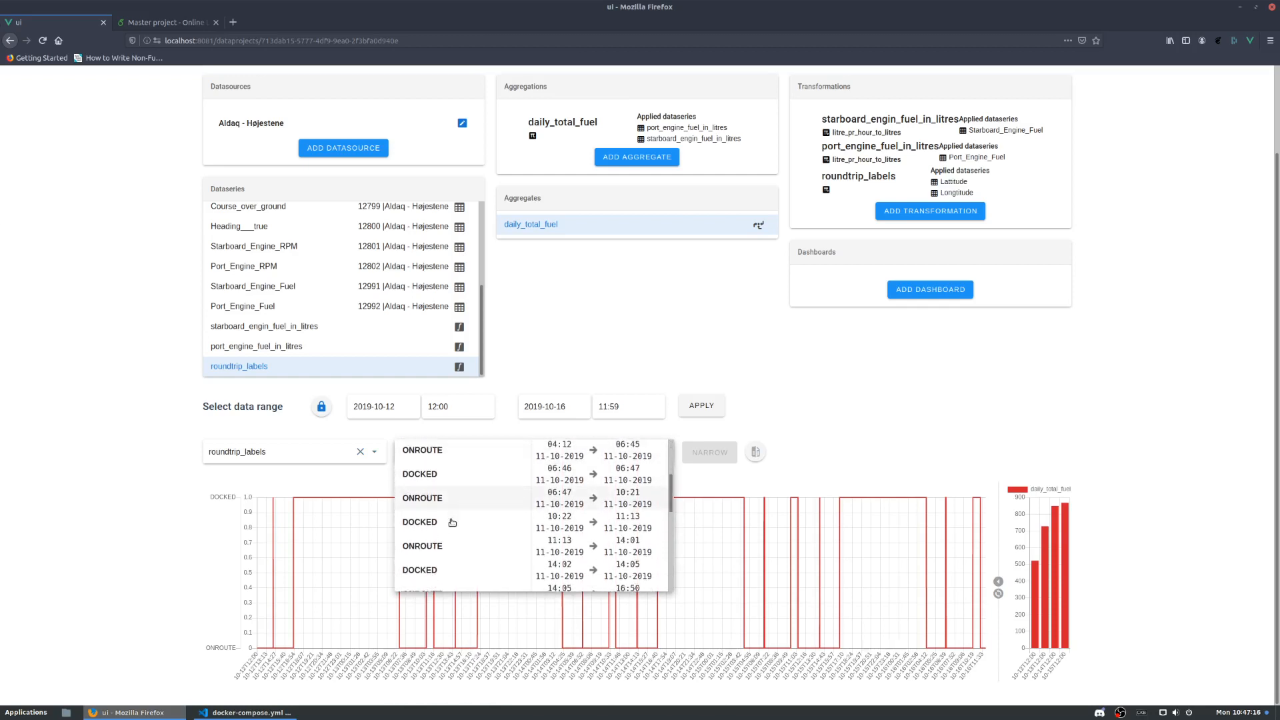
{"action": "scroll", "coordinate": [450, 526], "scroll_direction": "down", "scroll_amount": 3}
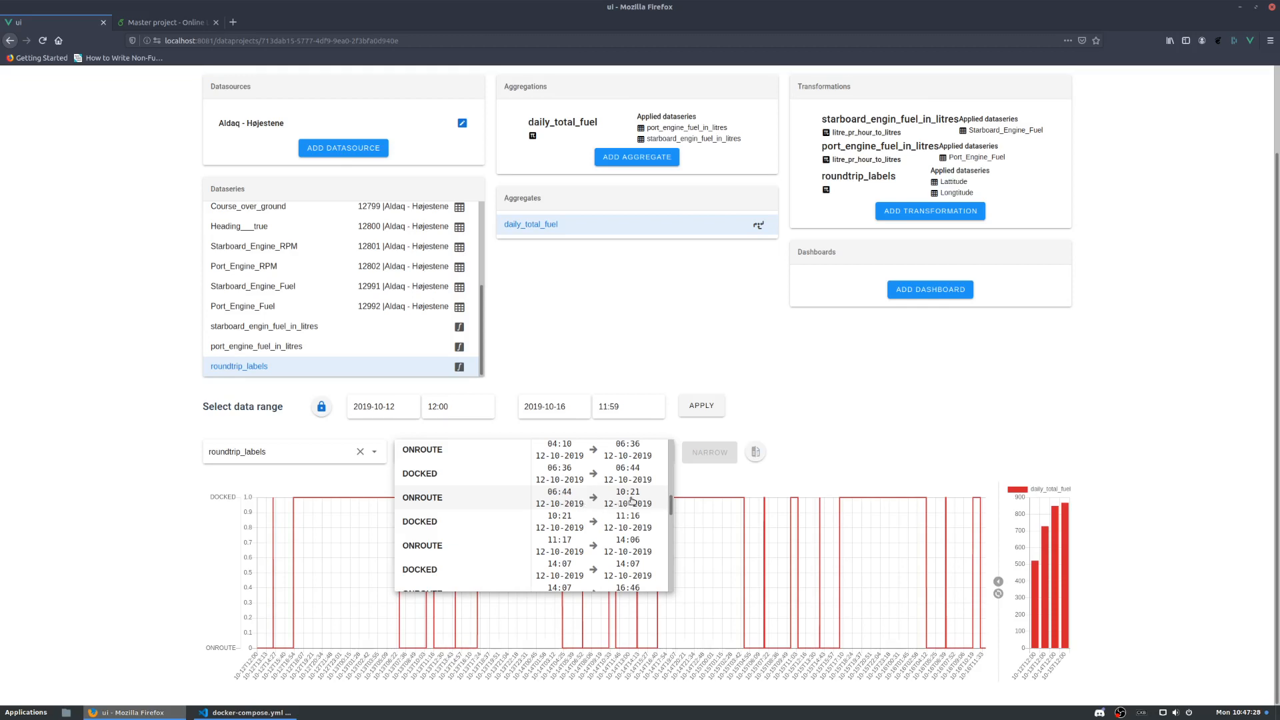
{"action": "left_click", "coordinate": [507, 499]}
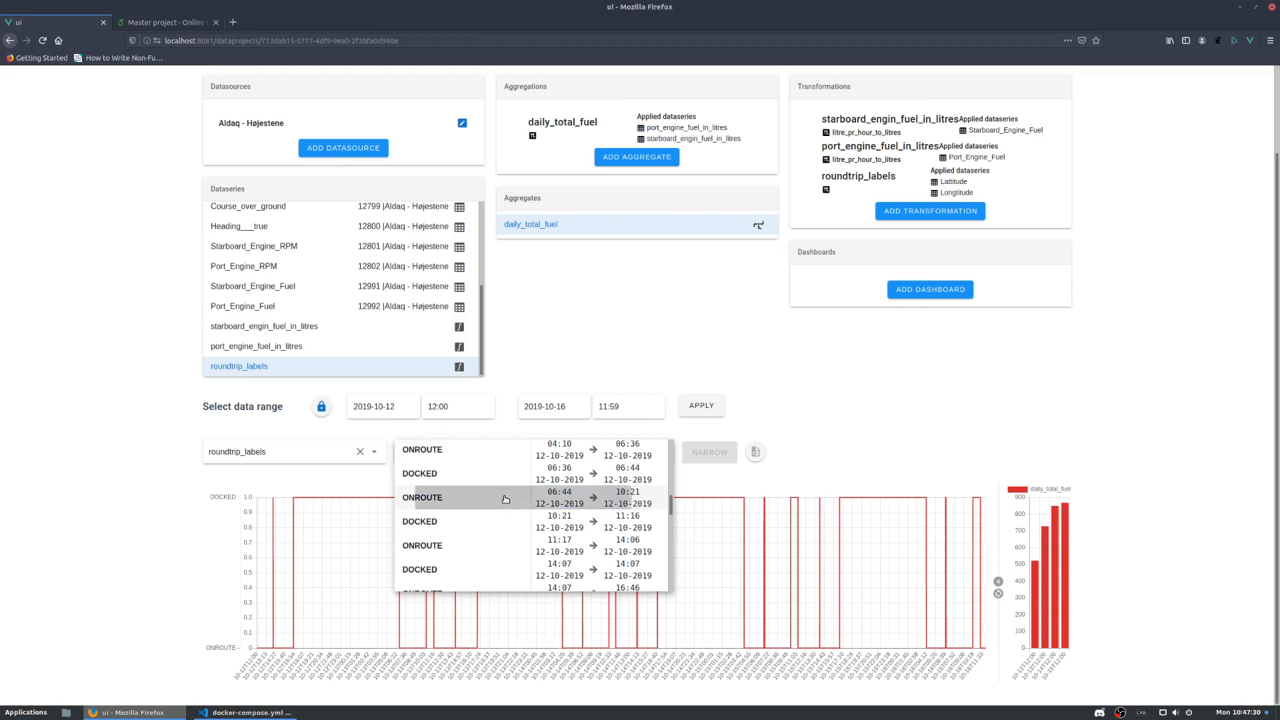
Step: Plot port_engine_fuel_in_litres and starboard_engin_fuel_in_litres instead of roundtrip_labels, narrowed to the selected ONROUTE section
{"action": "left_click", "coordinate": [265, 346]}
{"action": "left_click", "coordinate": [278, 327]}
{"action": "left_click", "coordinate": [700, 457]}
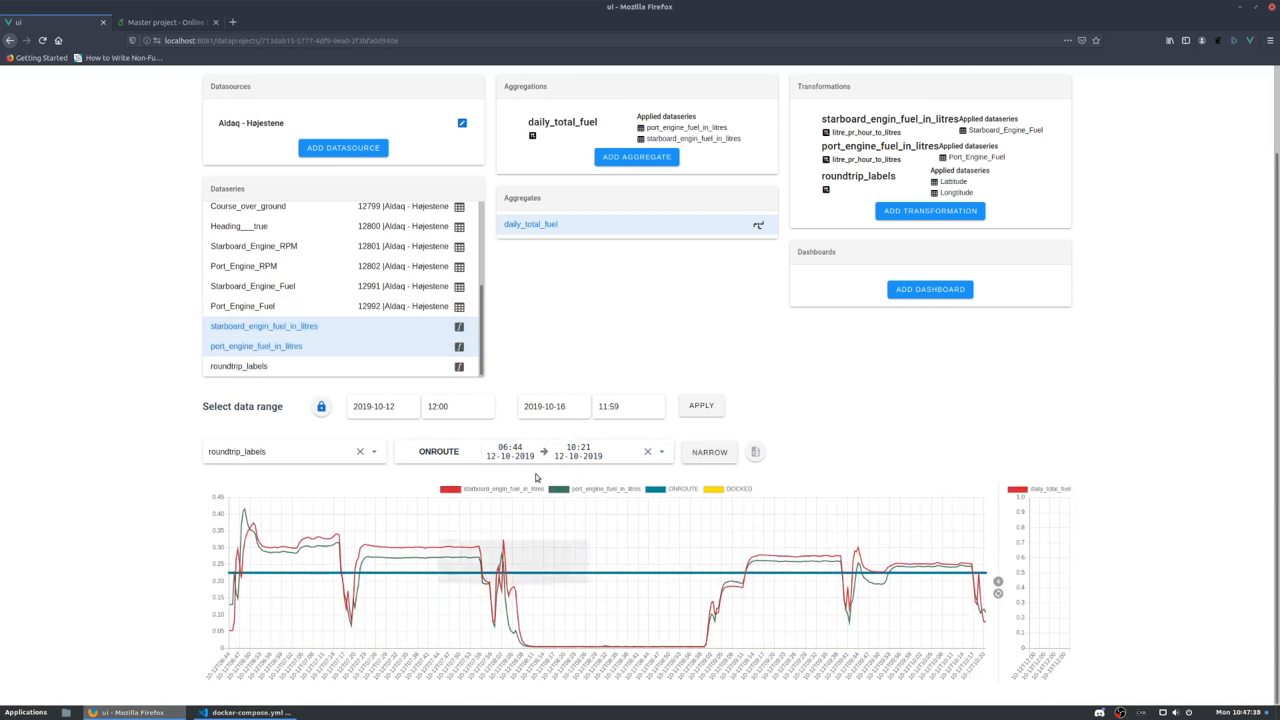
Step: Enable section comparison and compare with the ONROUTE section from 06:52 to 10:16 on 15-10-2019
{"action": "left_click", "coordinate": [763, 453]}
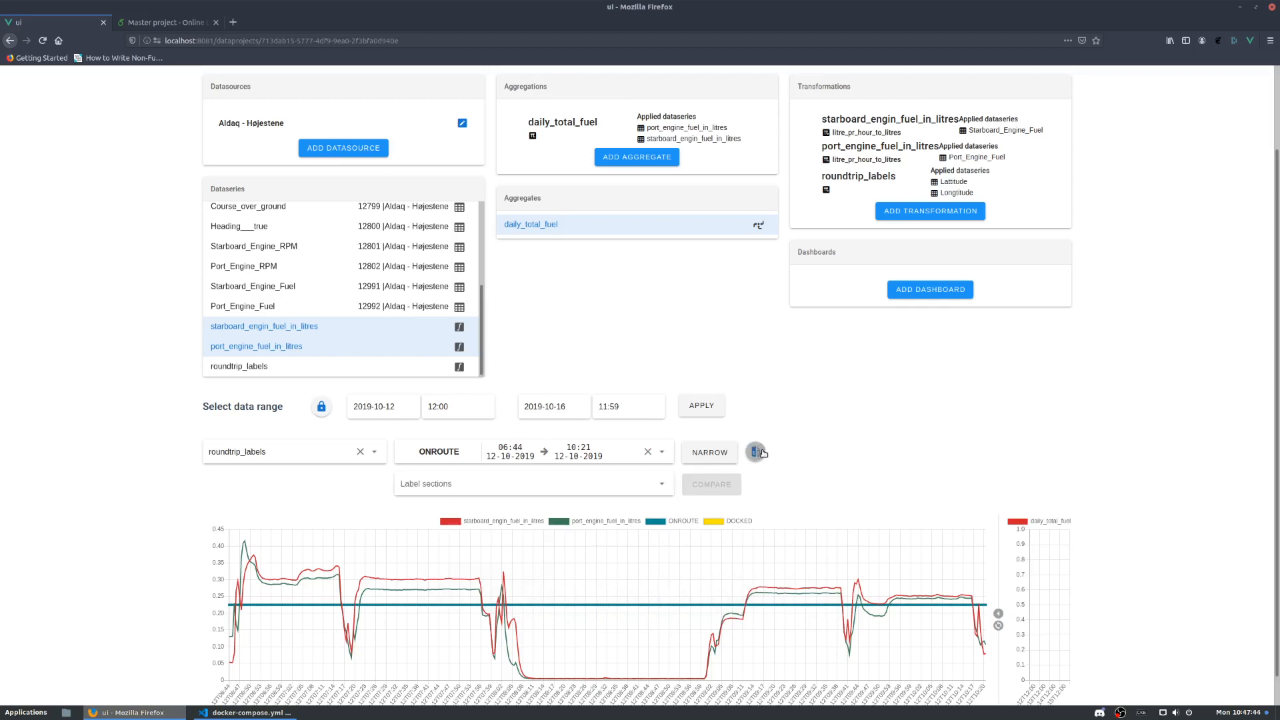
{"action": "scroll", "coordinate": [486, 452], "scroll_direction": "down", "scroll_amount": 1}
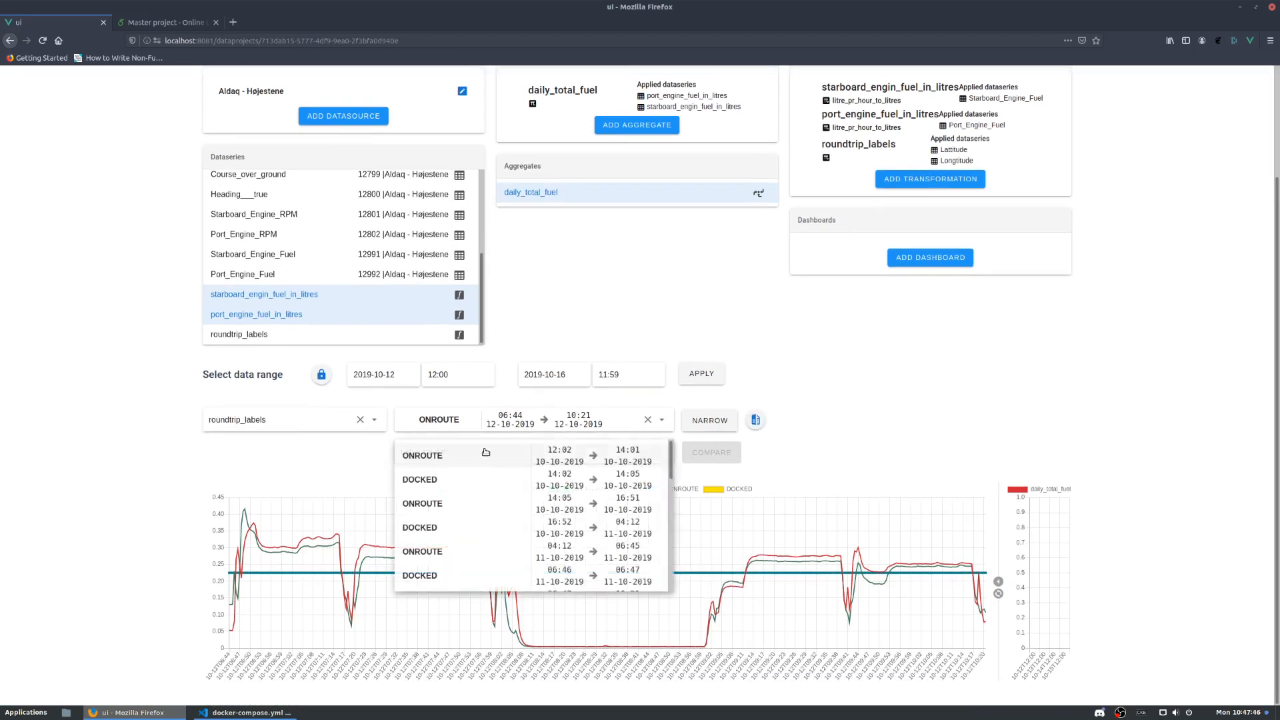
{"action": "scroll", "coordinate": [467, 530], "scroll_direction": "down", "scroll_amount": 4}
{"action": "scroll", "coordinate": [467, 531], "scroll_direction": "down", "scroll_amount": 5}
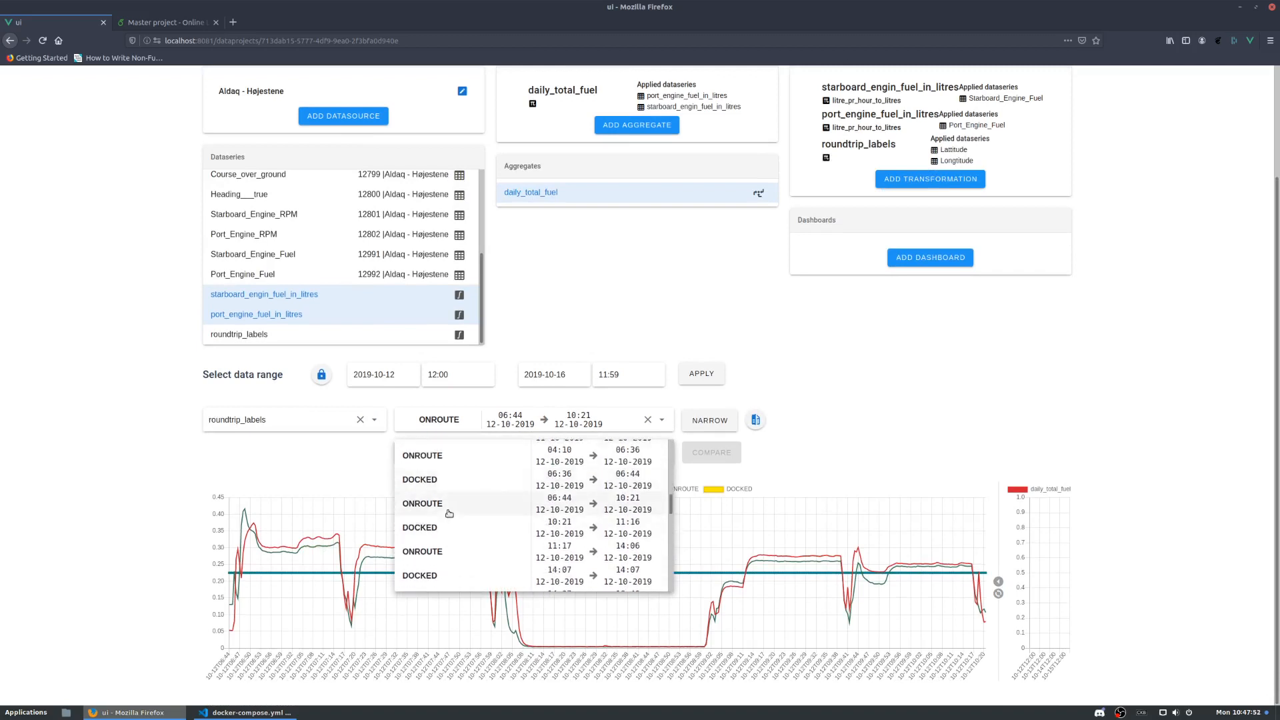
{"action": "scroll", "coordinate": [448, 513], "scroll_direction": "down", "scroll_amount": 5}
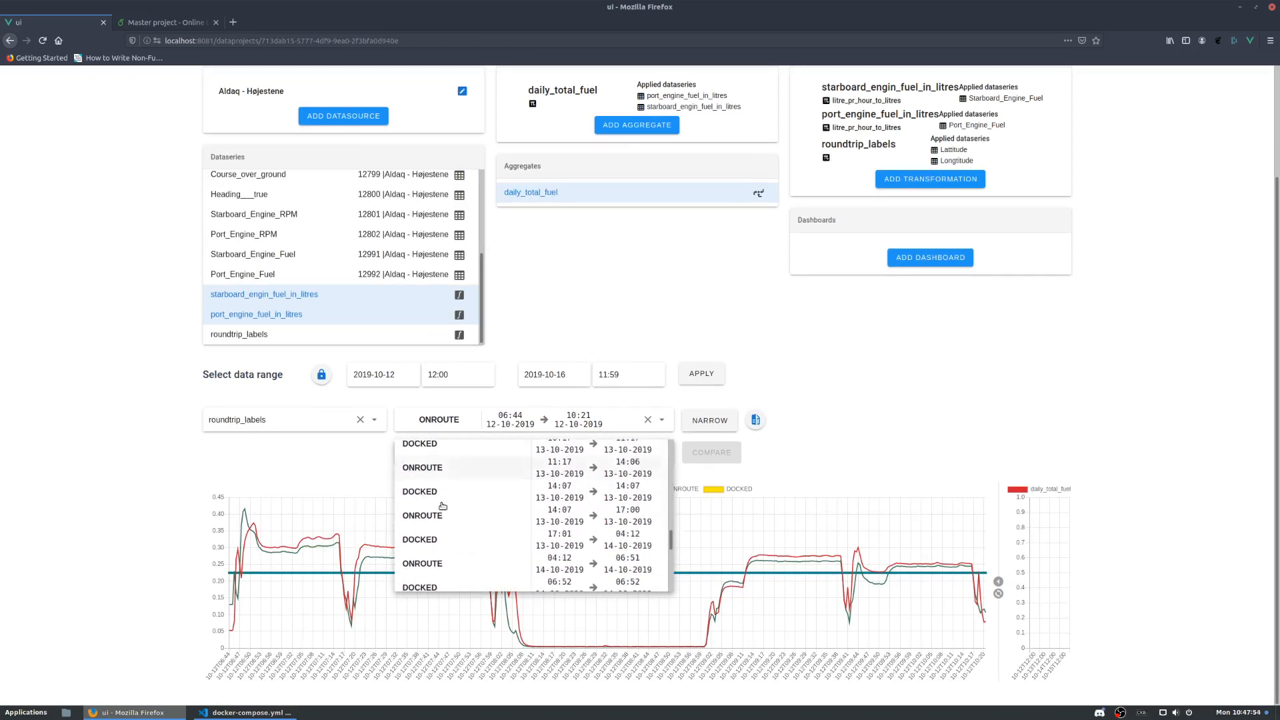
{"action": "scroll", "coordinate": [449, 527], "scroll_direction": "down", "scroll_amount": 5}
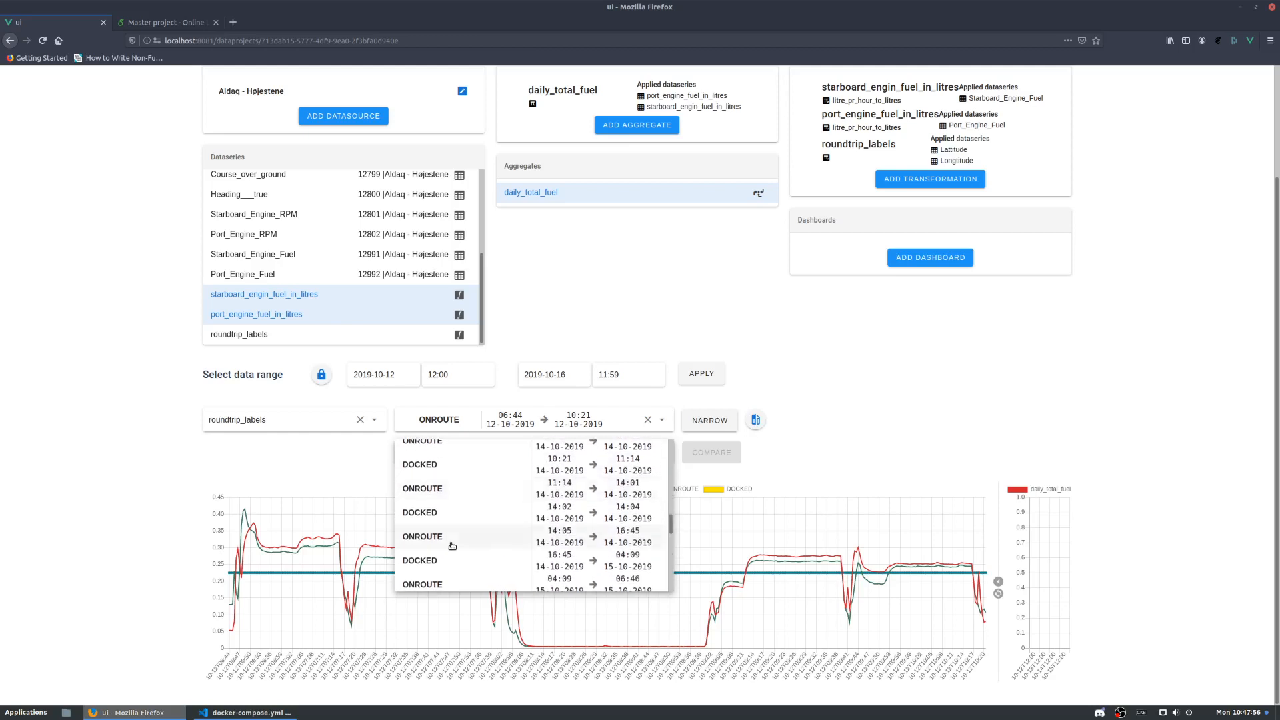
{"action": "scroll", "coordinate": [460, 533], "scroll_direction": "down", "scroll_amount": 2}
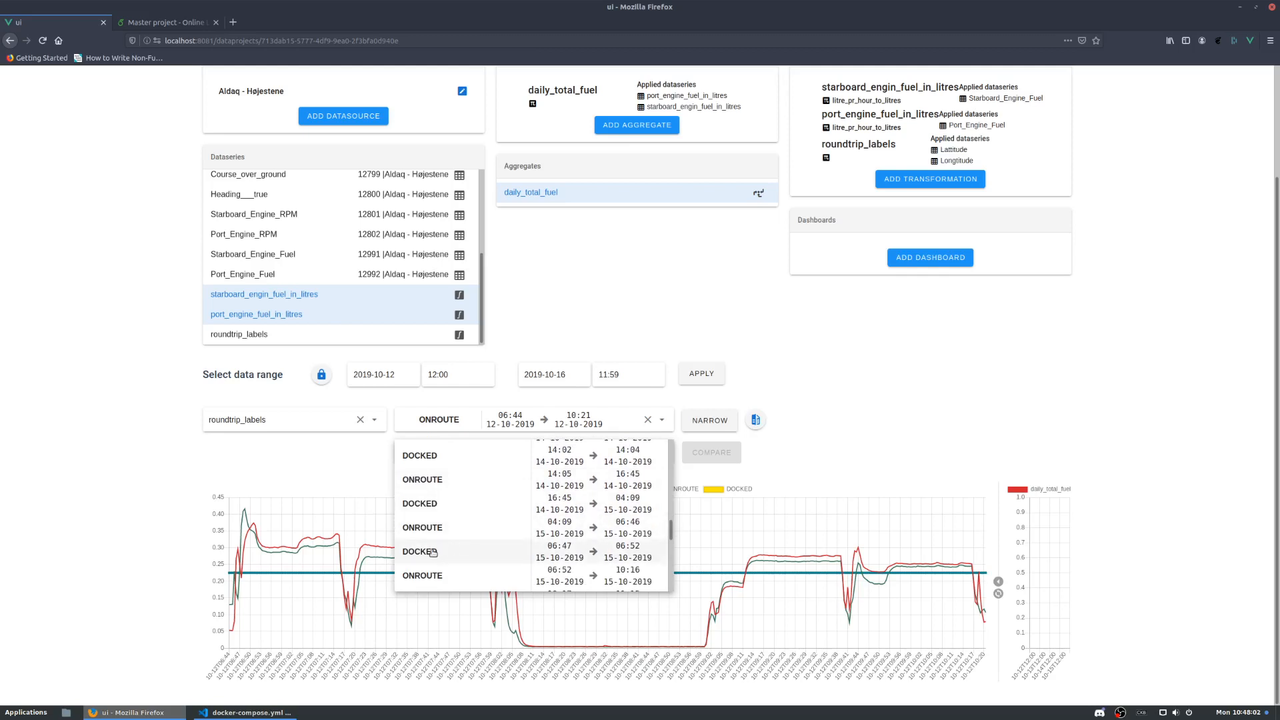
{"action": "scroll", "coordinate": [430, 553], "scroll_direction": "down", "scroll_amount": 1}
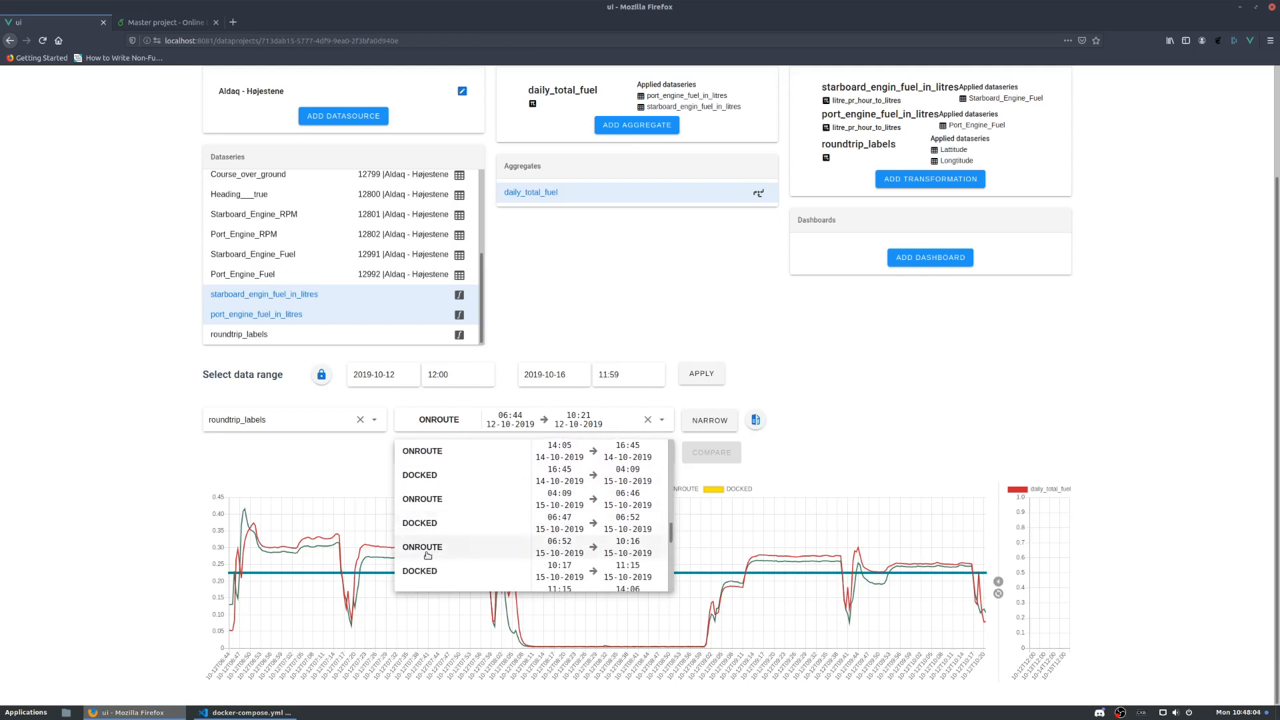
{"action": "left_click", "coordinate": [427, 555]}
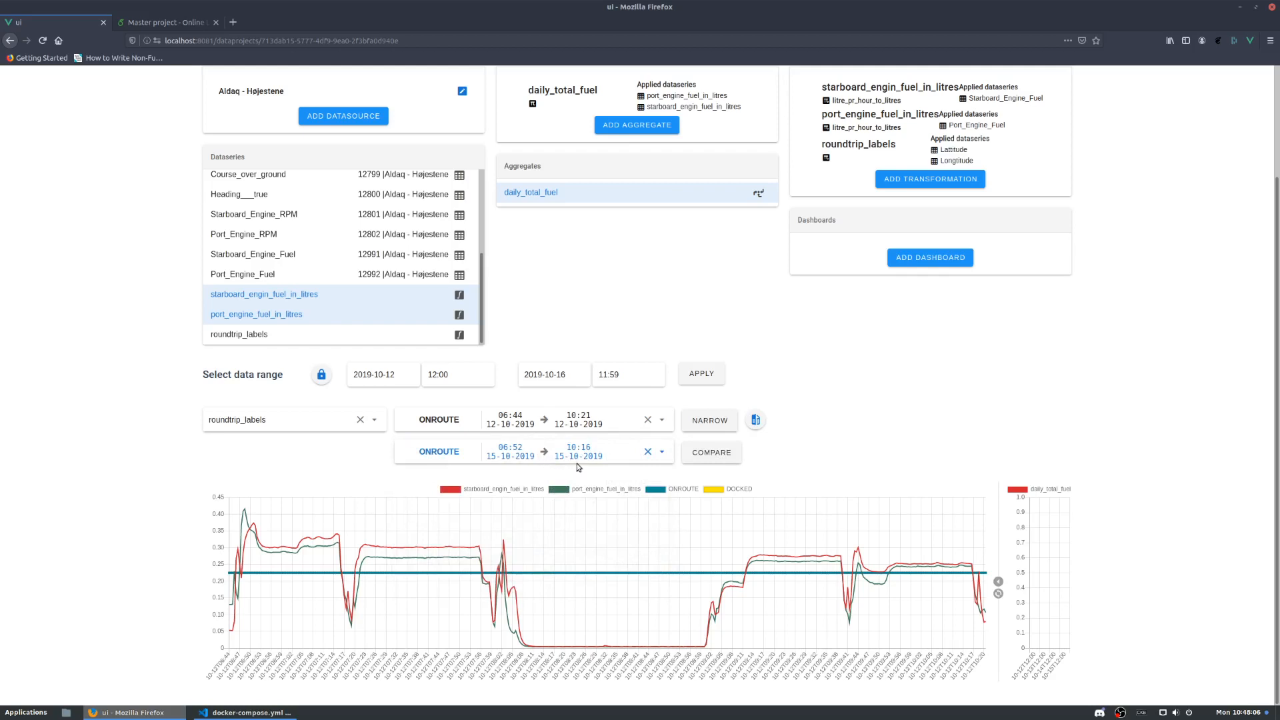
{"action": "left_click", "coordinate": [707, 460]}
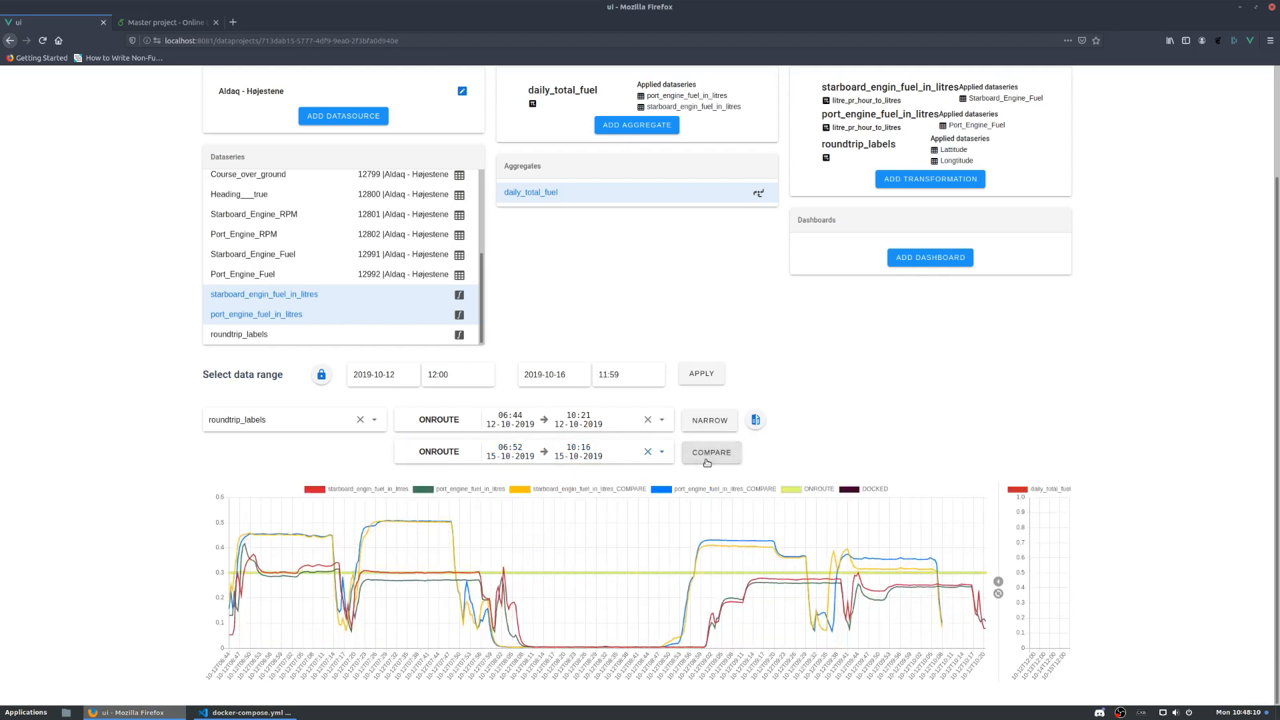
Step: Rerun the comparison without port_engine_fuel_in_litres and return the two charts to equal width
{"action": "left_click", "coordinate": [283, 318]}
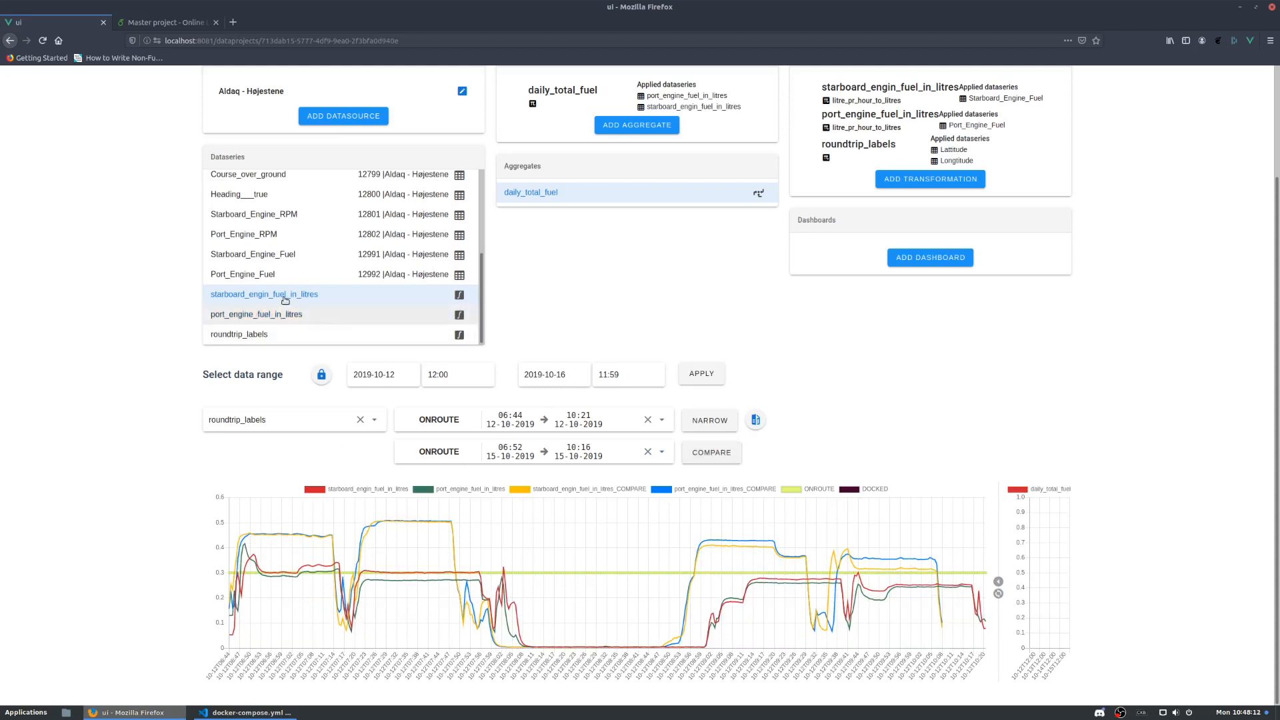
{"action": "left_click", "coordinate": [727, 458]}
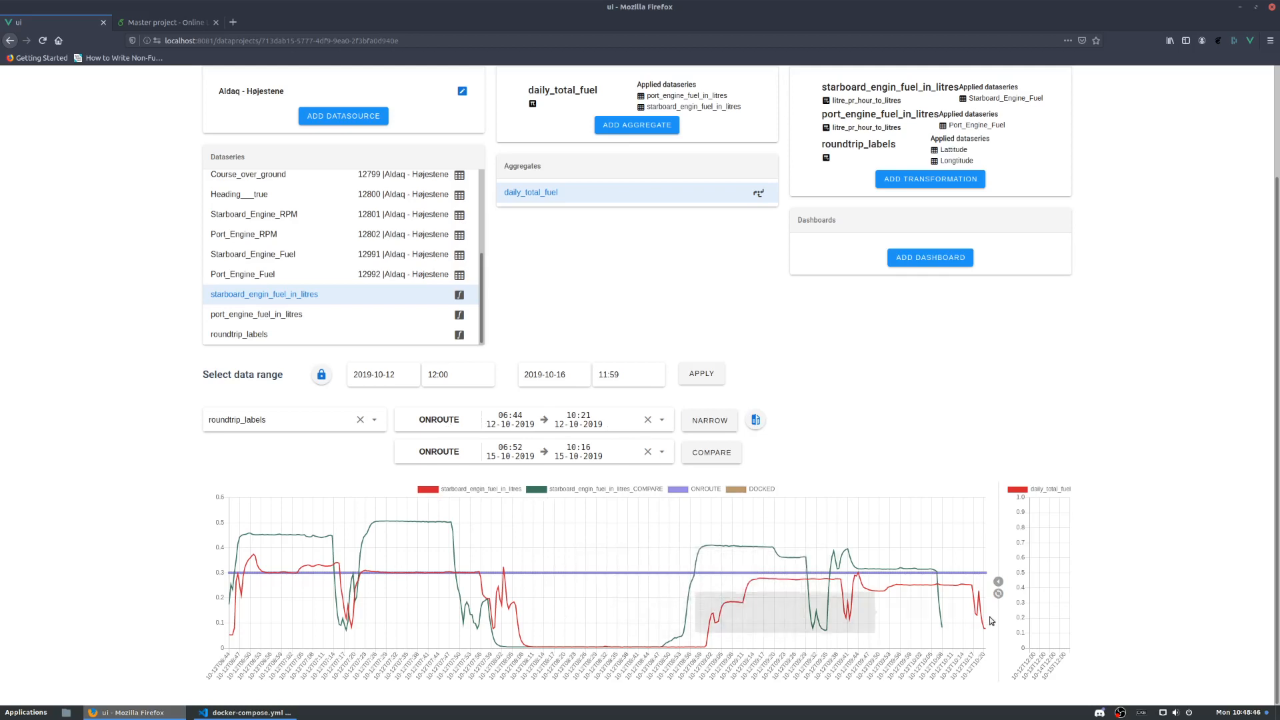
{"action": "left_click", "coordinate": [998, 593]}
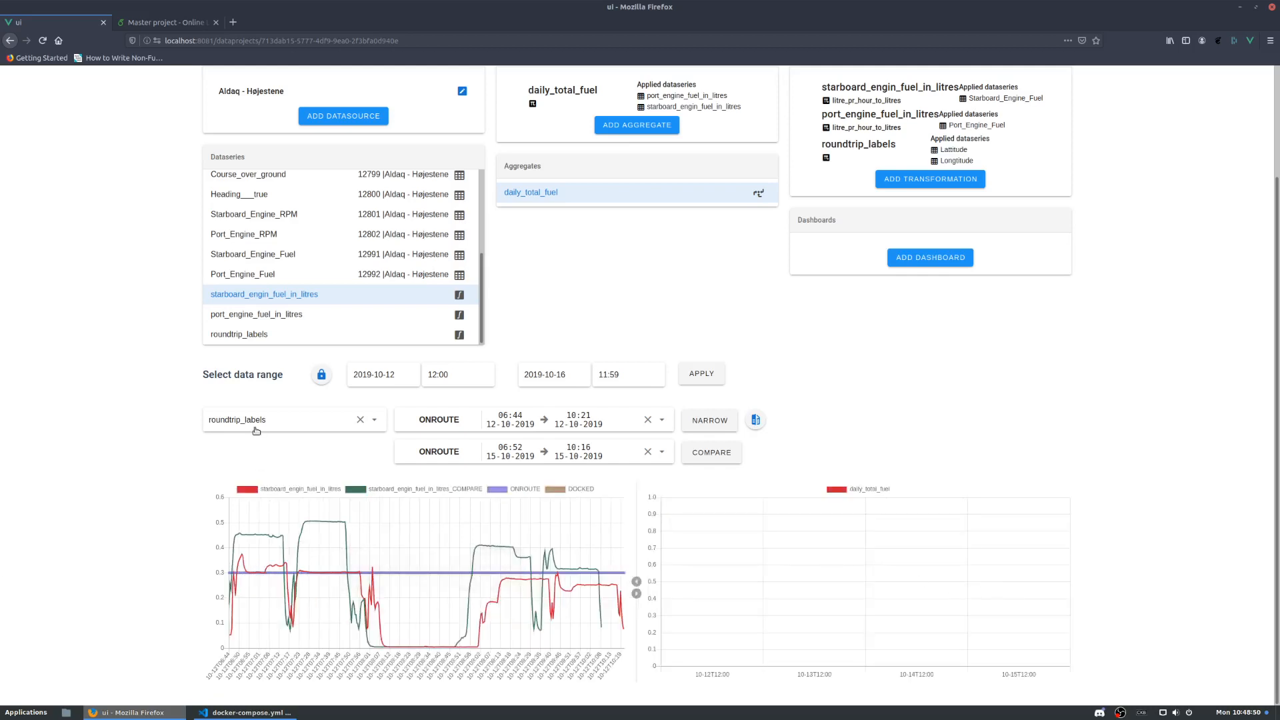
{"action": "scroll", "coordinate": [206, 458], "scroll_direction": "up", "scroll_amount": 2}
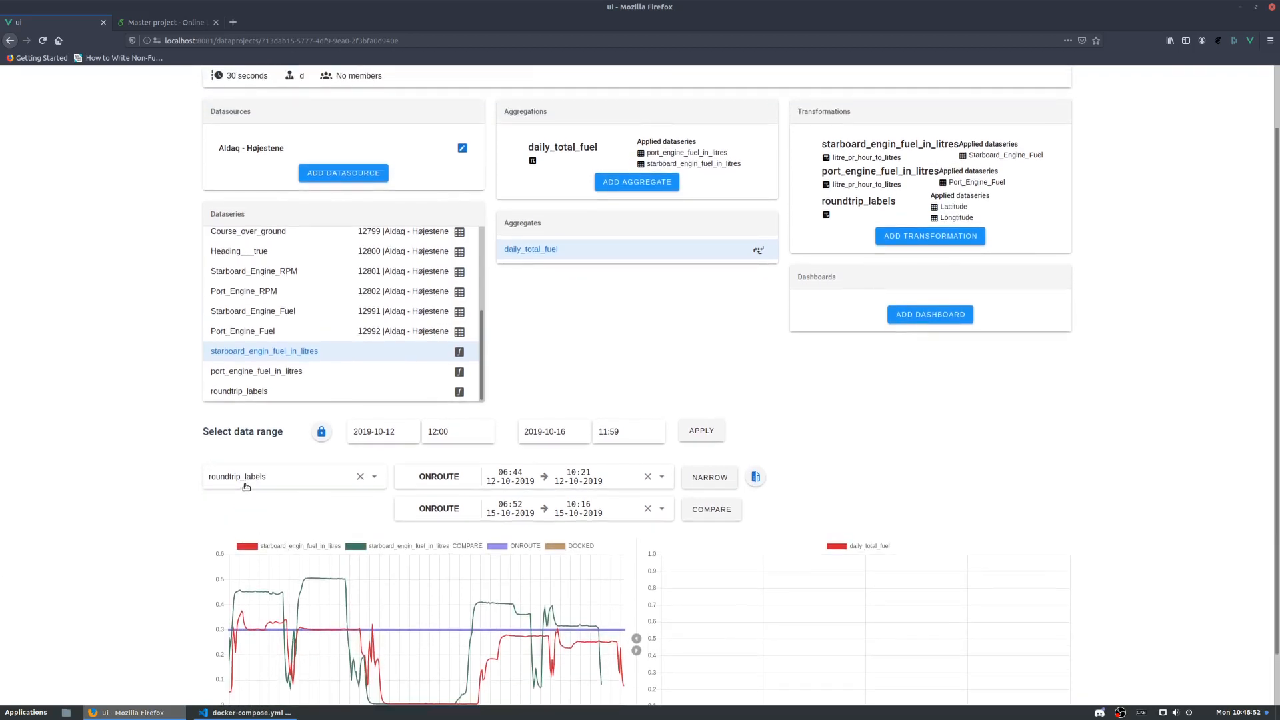
{"action": "scroll", "coordinate": [200, 477], "scroll_direction": "up", "scroll_amount": 2}
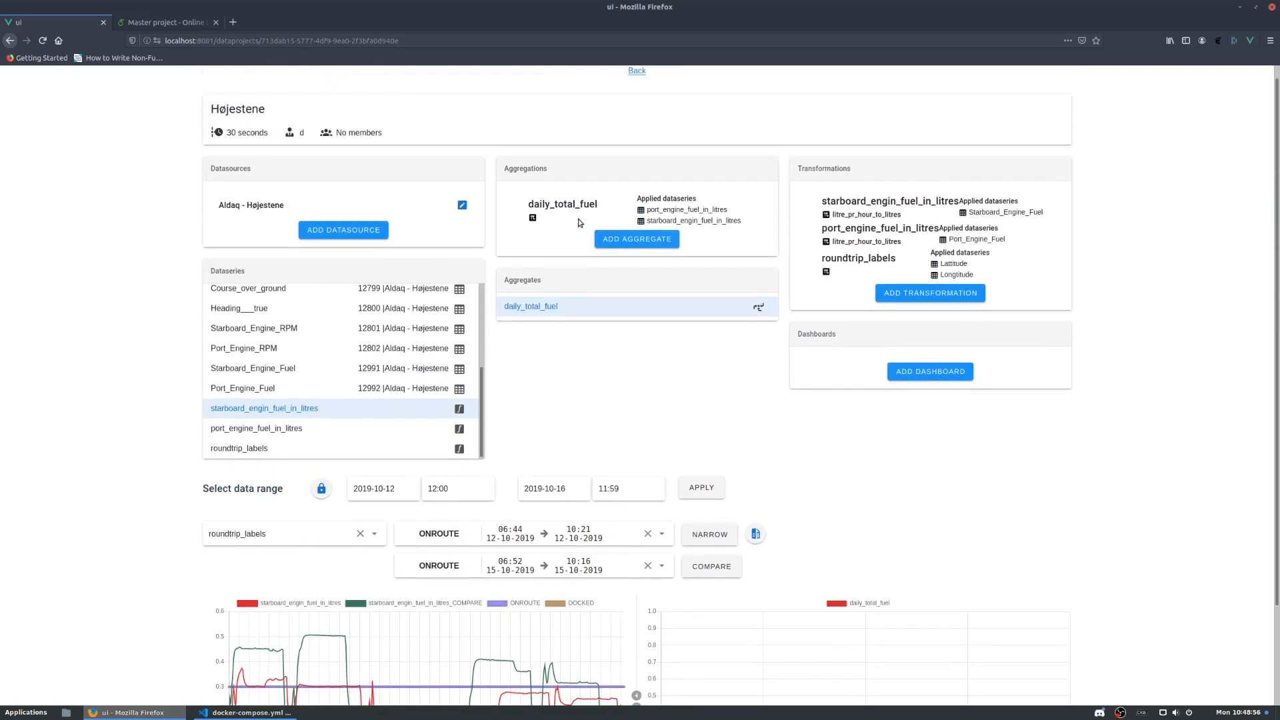
{"action": "left_click", "coordinate": [649, 246]}
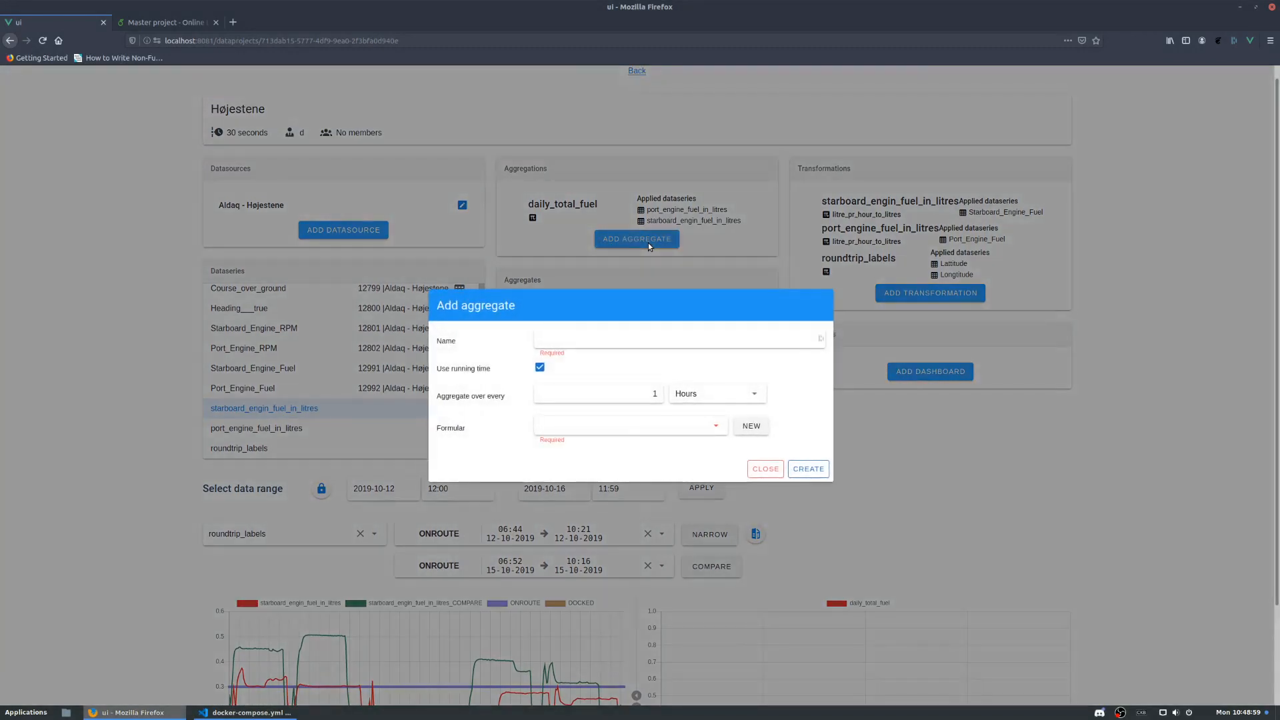
{"action": "left_click", "coordinate": [541, 368]}
{"action": "left_click", "coordinate": [561, 396]}
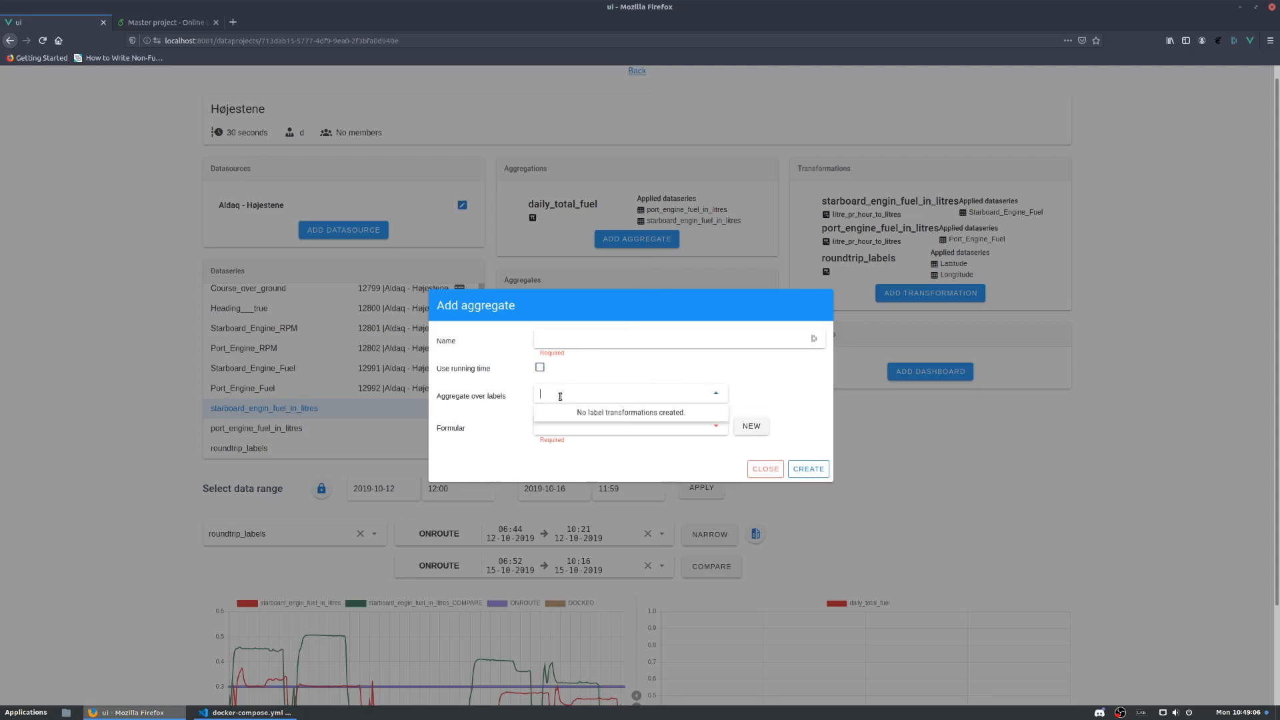
{"action": "left_click", "coordinate": [679, 358]}
{"action": "left_click", "coordinate": [764, 468]}
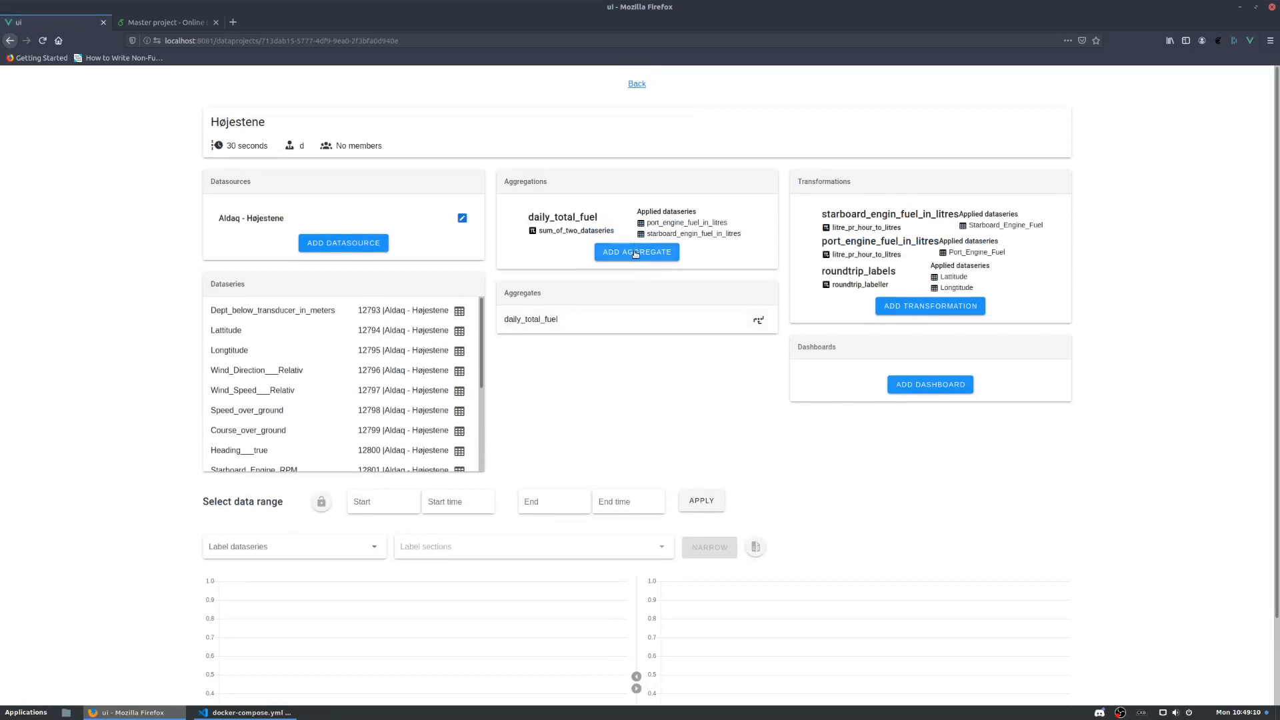
Step: Start a new aggregate without running time, aggregated over roundtrip_labels with the sum_of_two_dataseries formula
{"action": "left_click", "coordinate": [635, 253]}
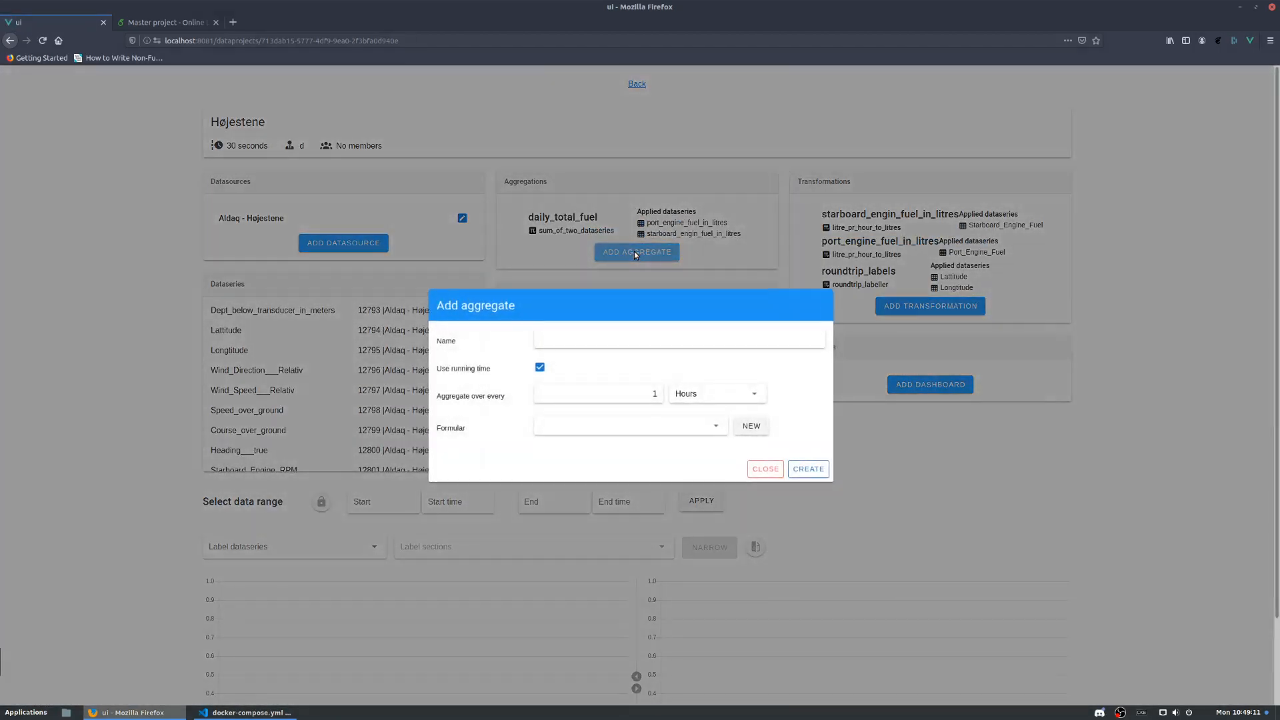
{"action": "left_click", "coordinate": [540, 367]}
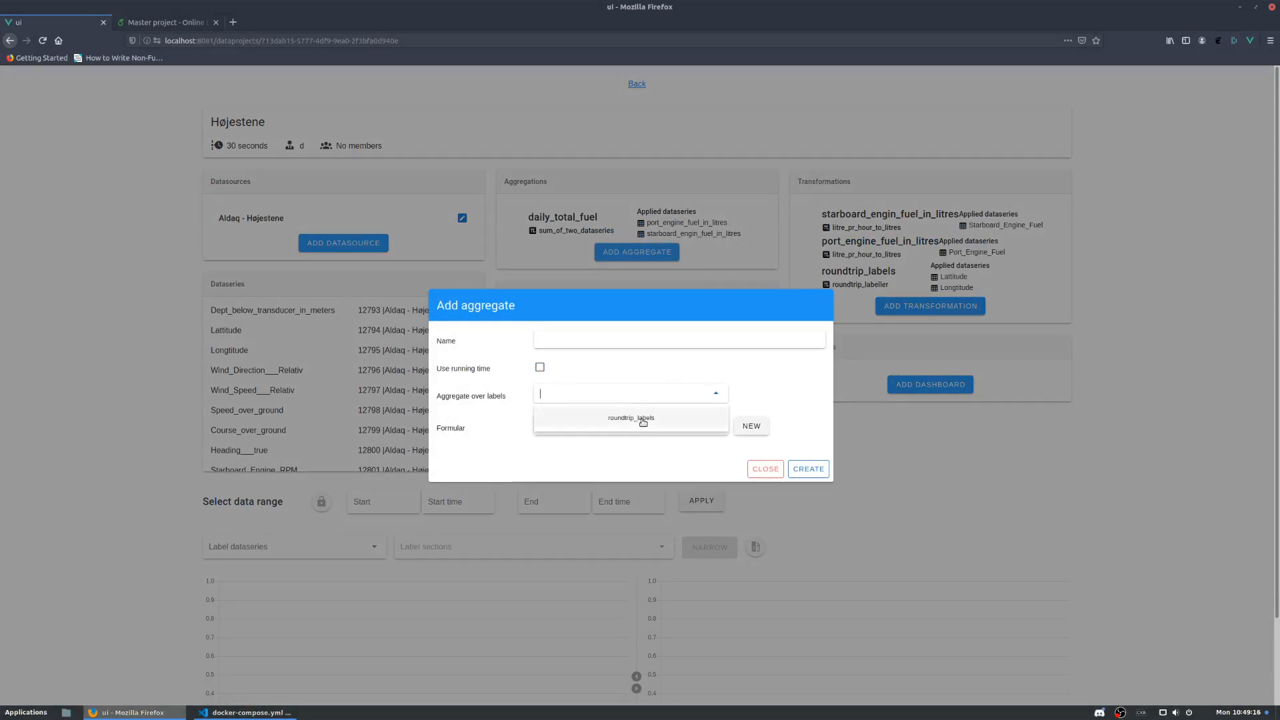
{"action": "left_click", "coordinate": [644, 420]}
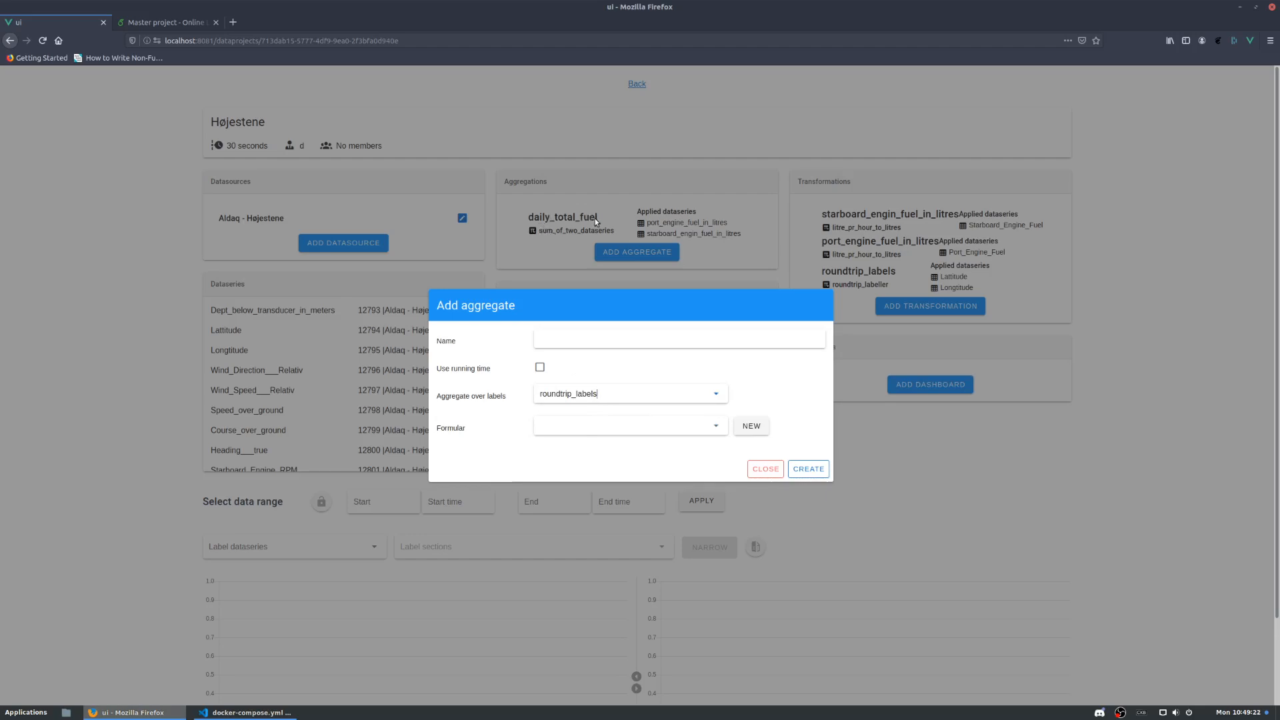
{"action": "left_click", "coordinate": [595, 432]}
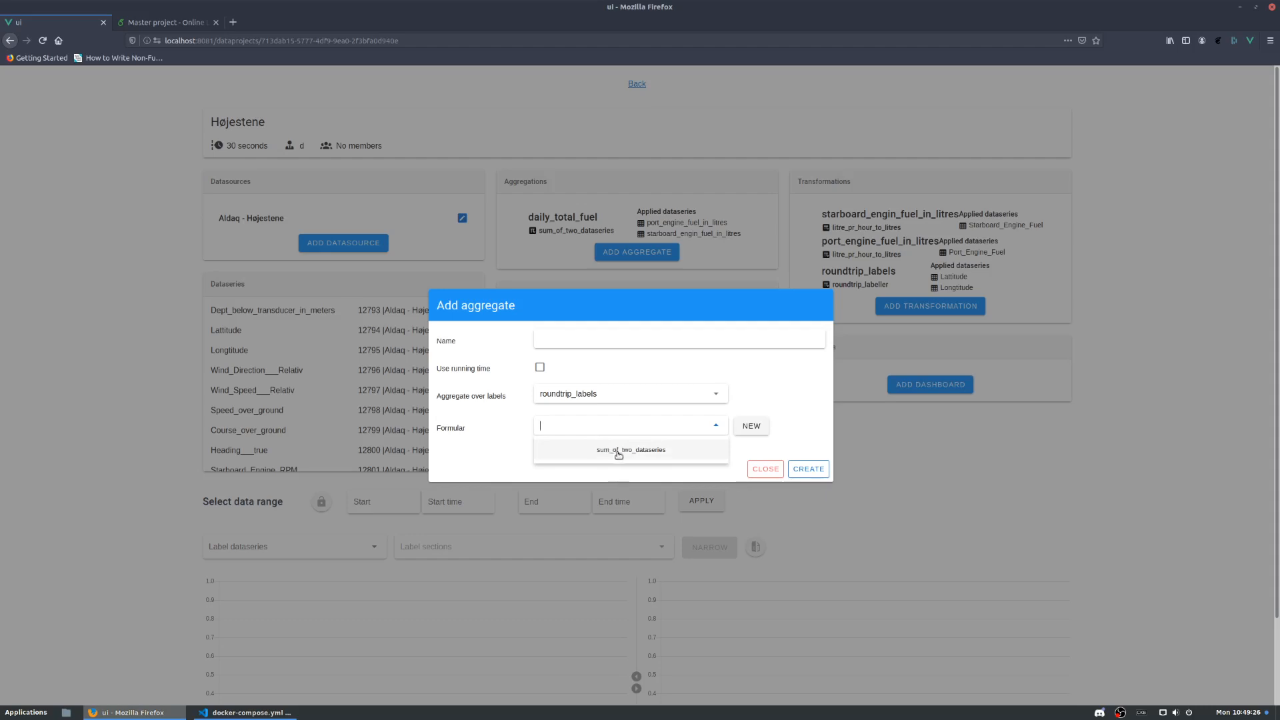
{"action": "left_click", "coordinate": [617, 455]}
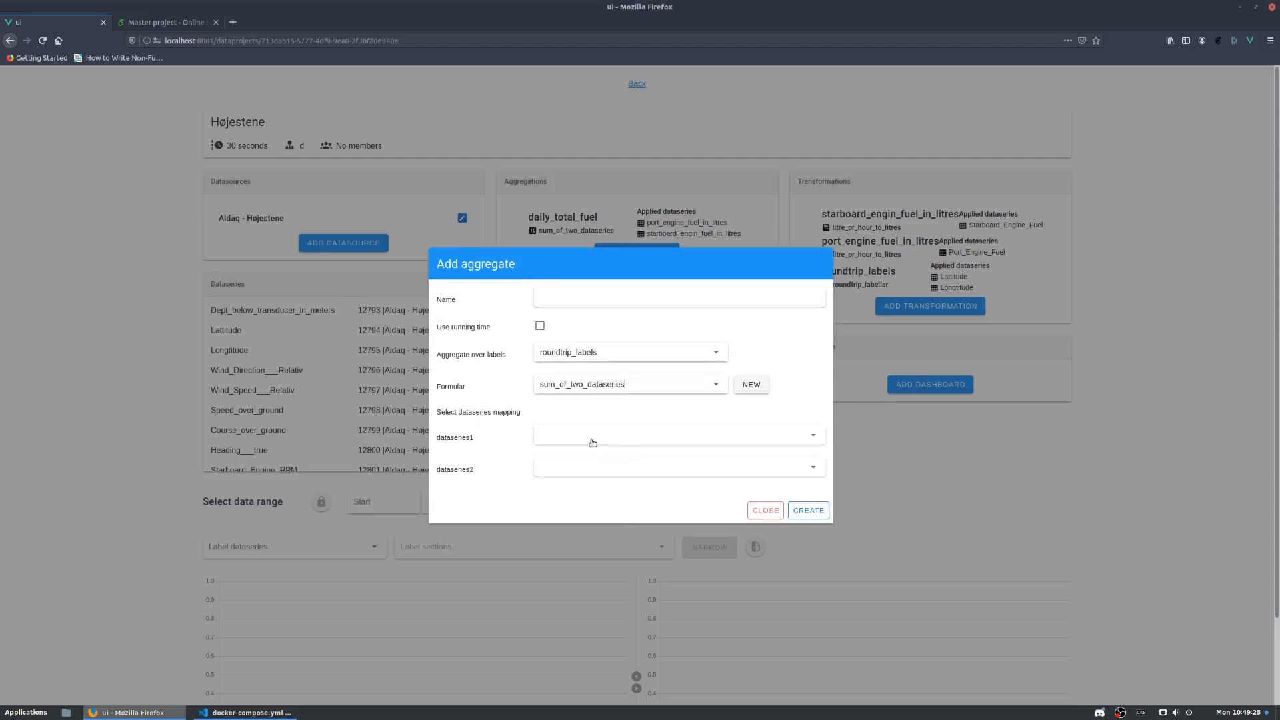
Step: Map dataseries1 to starboard_engin_fuel_in_litres and dataseries2 to port_engine_fuel_in_litres
{"action": "left_click", "coordinate": [592, 443]}
{"action": "left_click", "coordinate": [617, 441]}
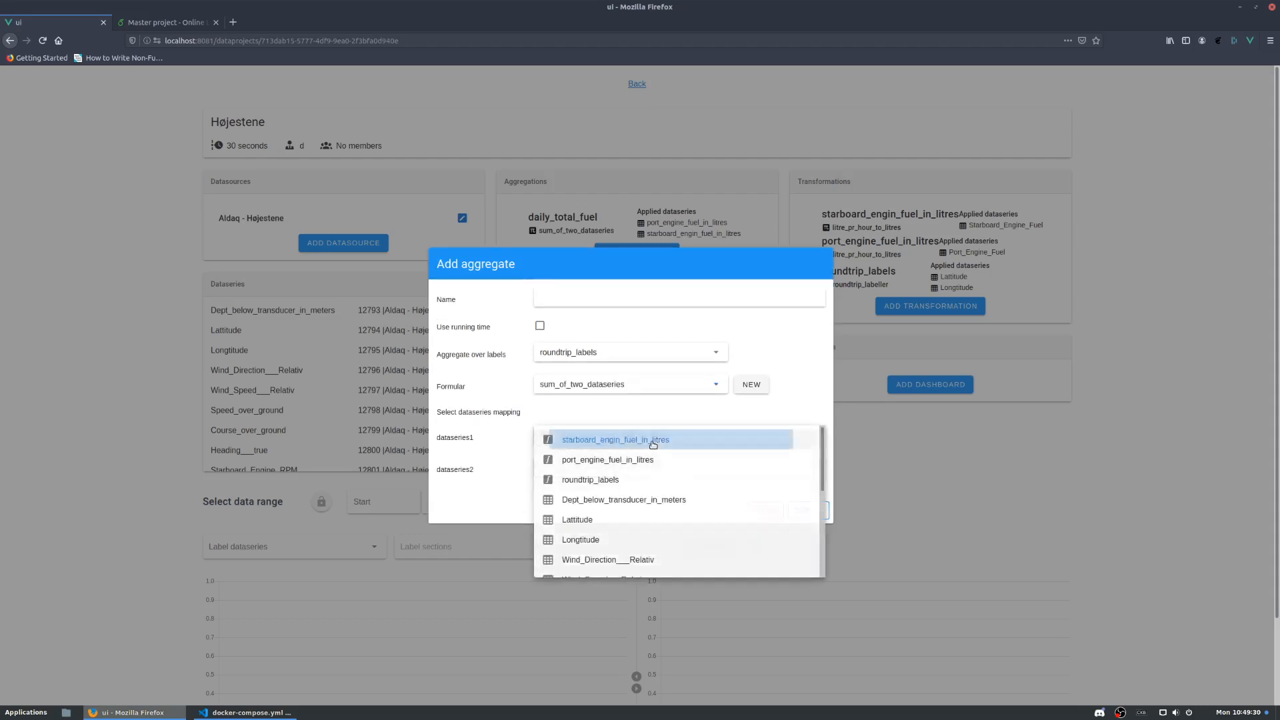
{"action": "left_click", "coordinate": [628, 465]}
{"action": "left_click", "coordinate": [661, 494]}
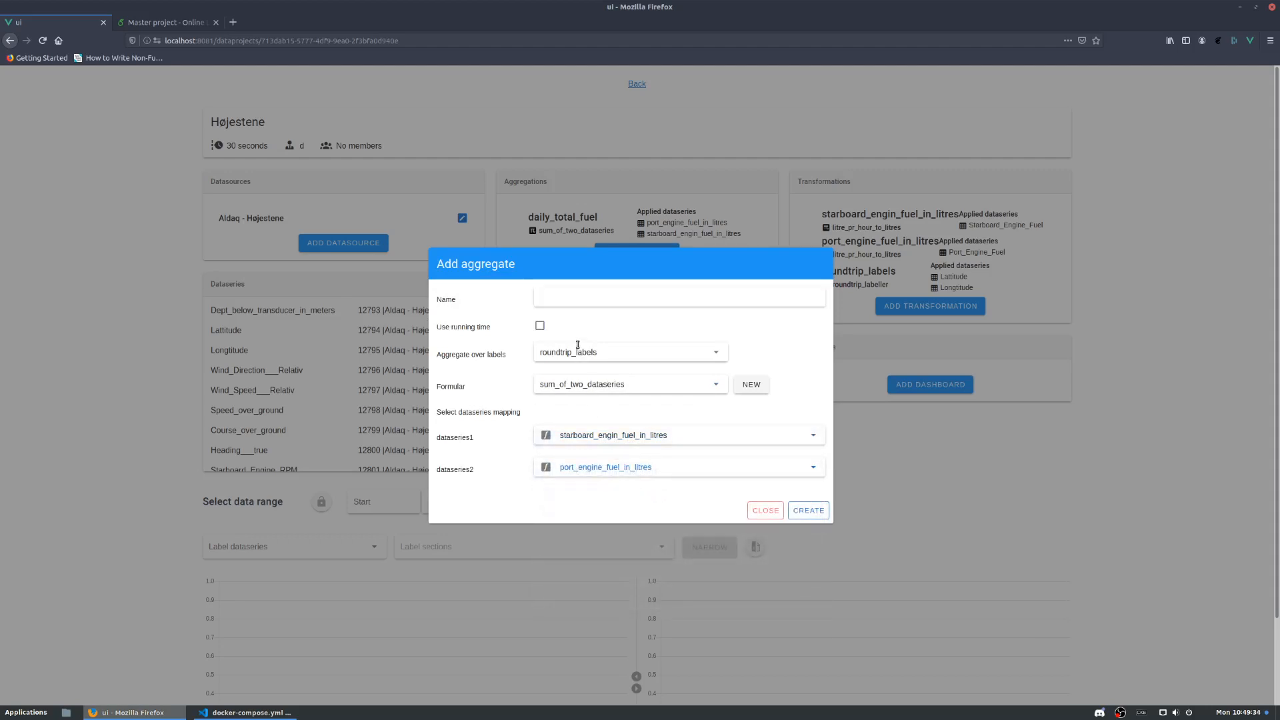
Step: Name the aggregate roundtrip_total_fuel, create it and plot it in the aggregate chart
{"action": "left_click", "coordinate": [574, 298]}
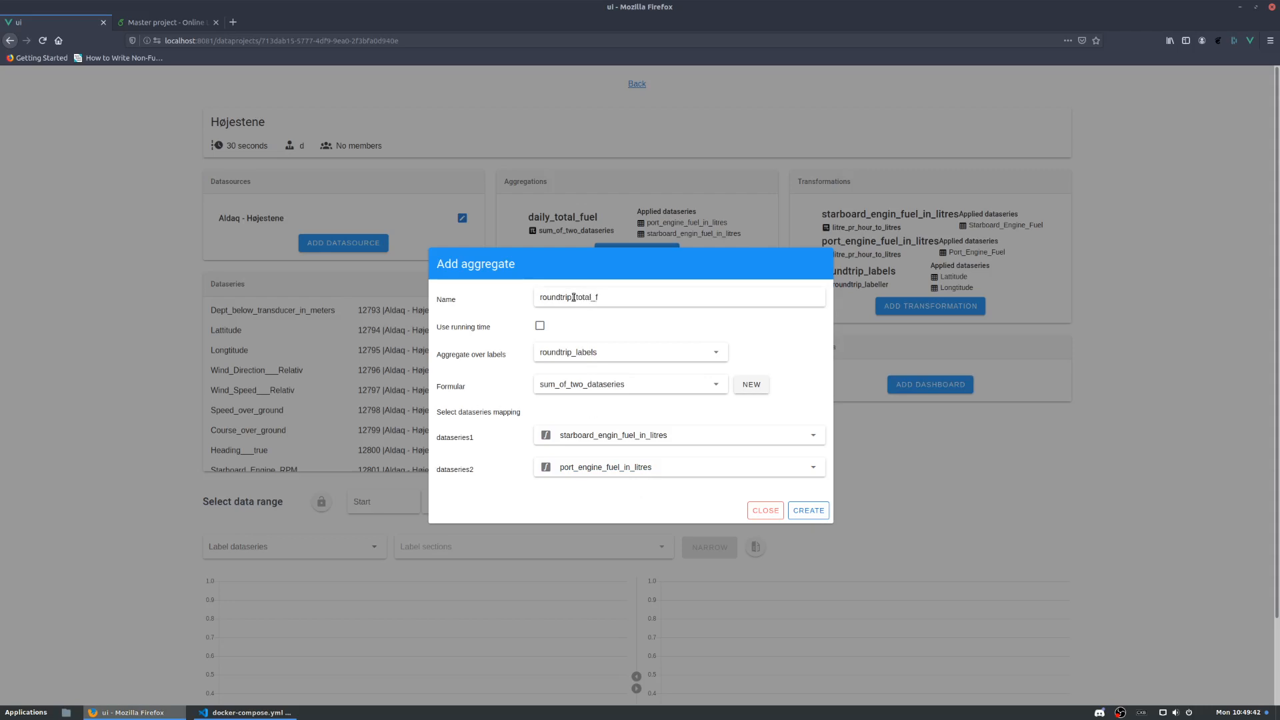
{"action": "left_click", "coordinate": [809, 510]}
{"action": "scroll", "coordinate": [103, 374], "scroll_direction": "down", "scroll_amount": 3}
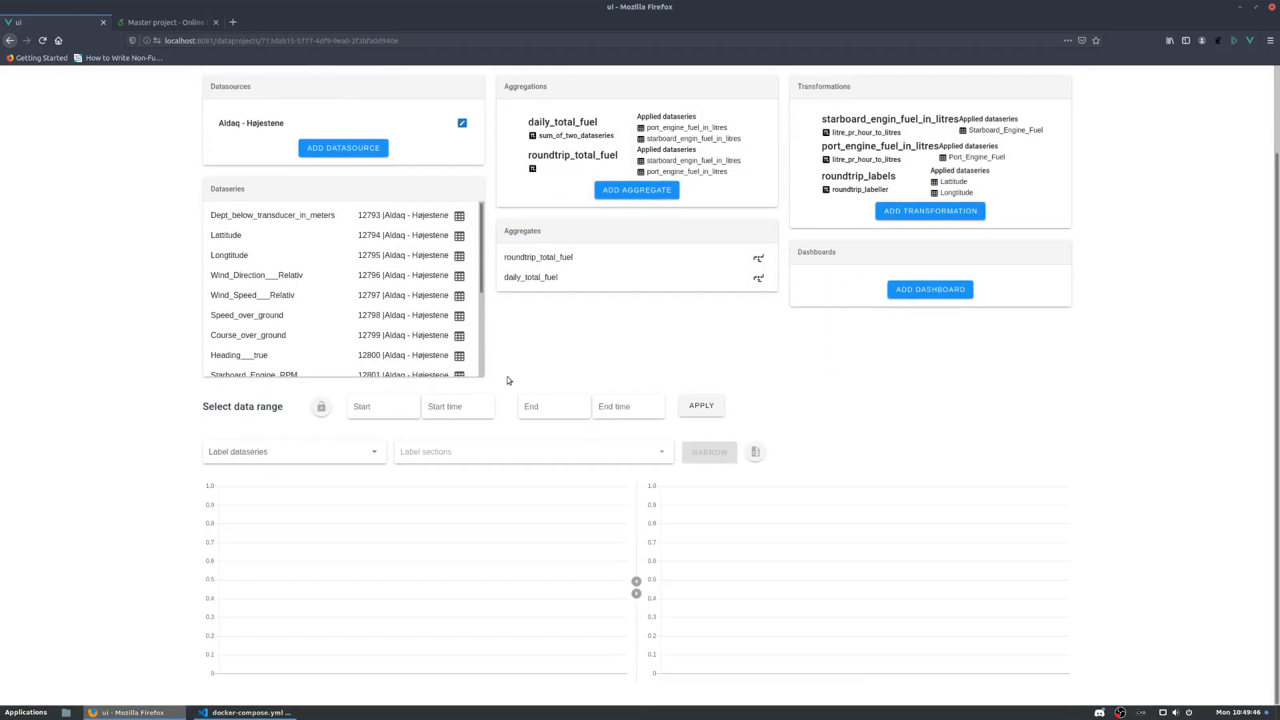
{"action": "left_click", "coordinate": [571, 257]}
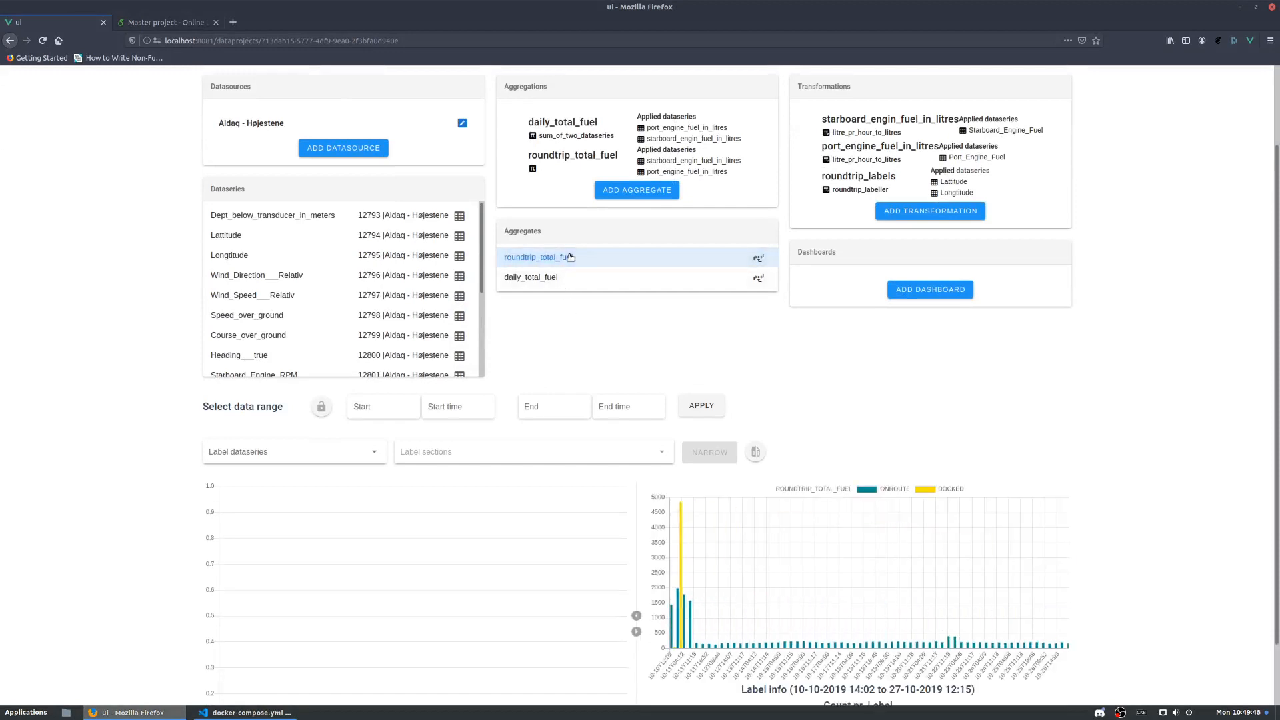
Step: Select the Speed_over_ground dataseries and set the data range's start date to 2019-10-12
{"action": "left_click", "coordinate": [377, 408]}
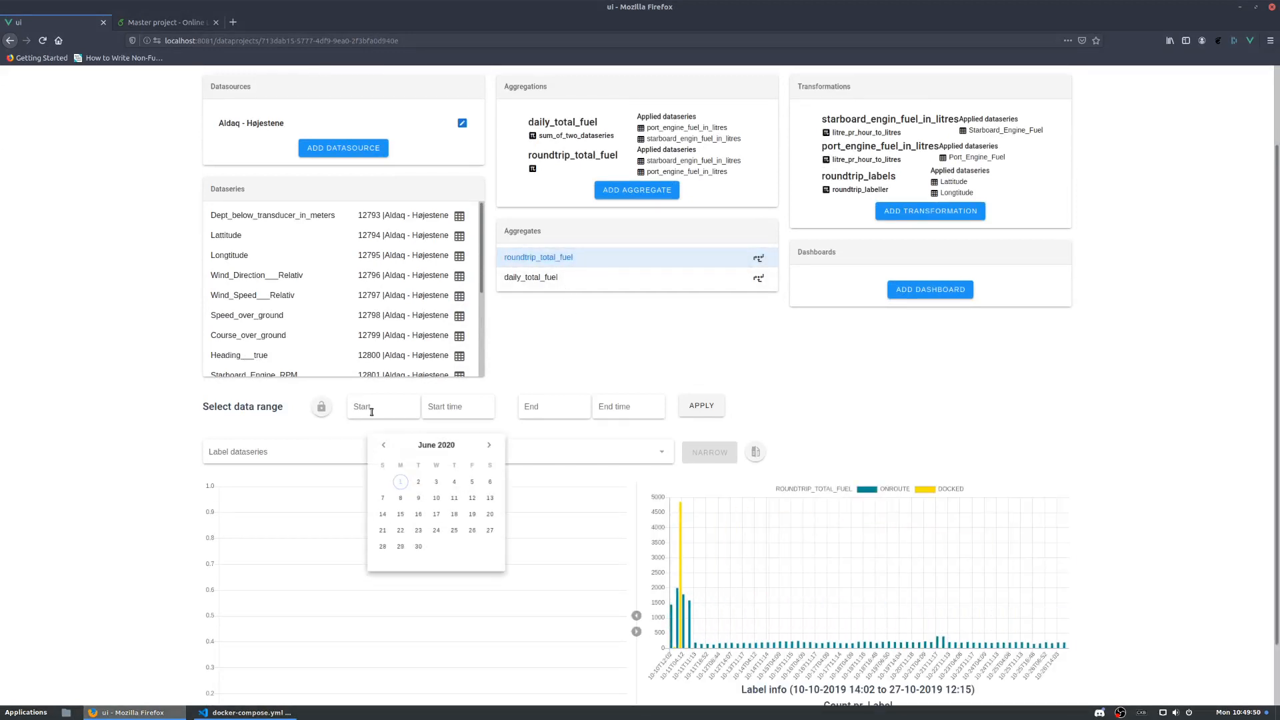
{"action": "left_click", "coordinate": [478, 501]}
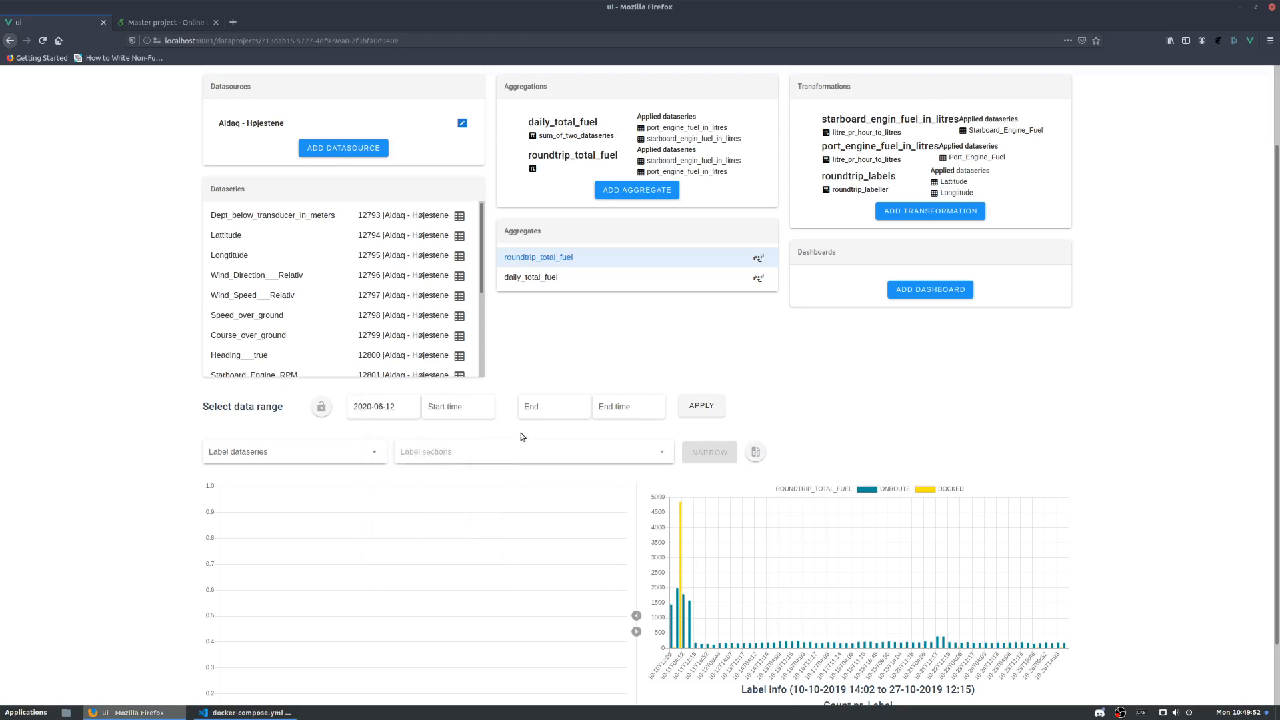
{"action": "left_click", "coordinate": [249, 317]}
{"action": "left_click", "coordinate": [392, 406]}
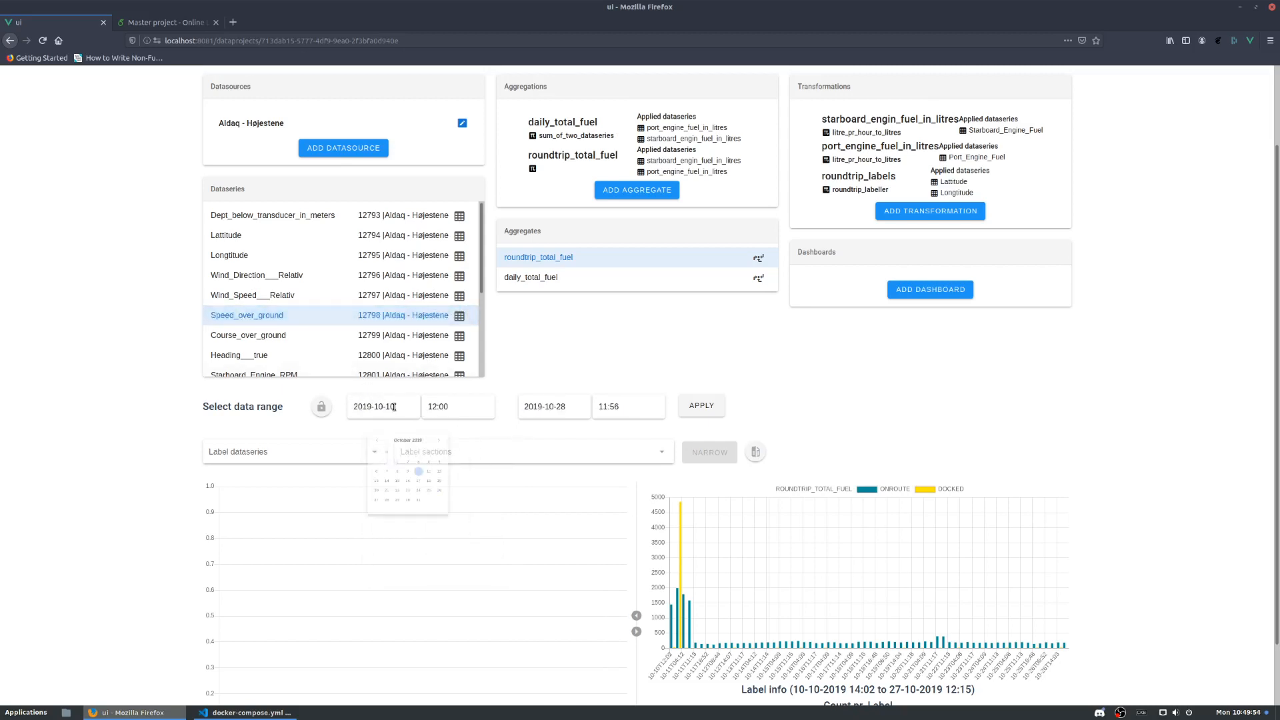
{"action": "left_click", "coordinate": [495, 502]}
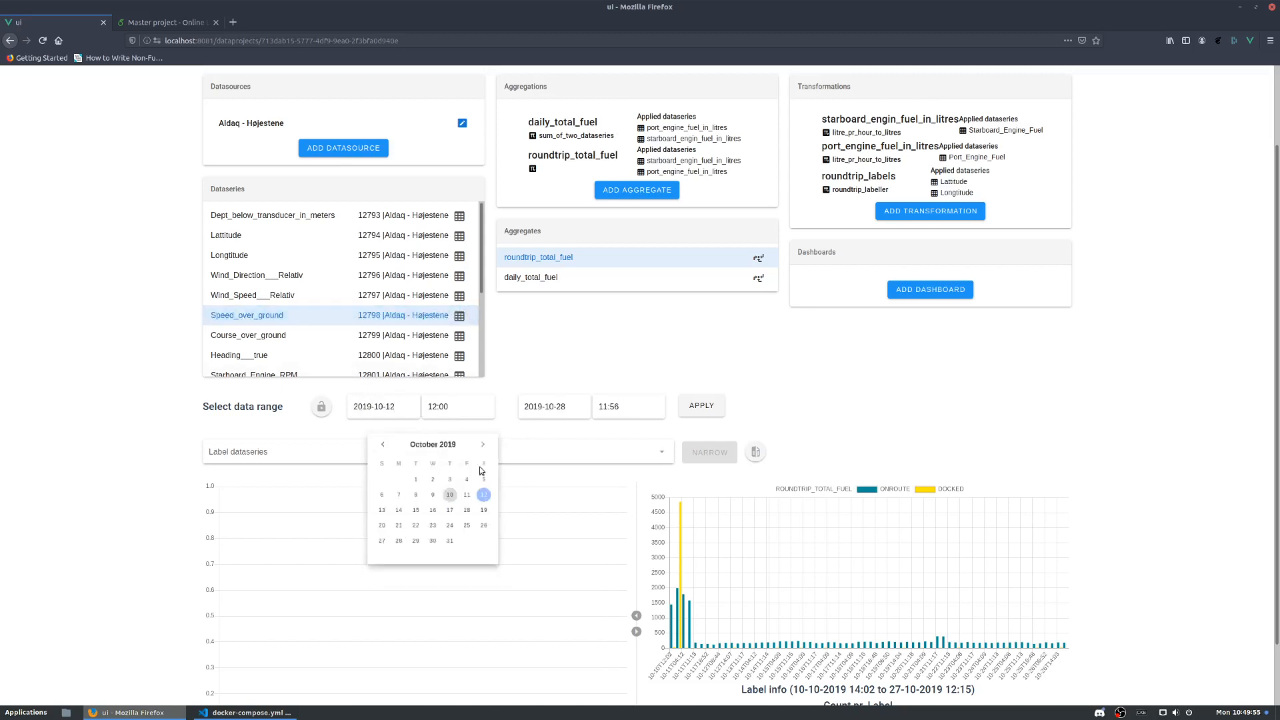
Step: Lock the data range, set its end date to 2019-10-14 and apply it to both charts
{"action": "left_click", "coordinate": [322, 407]}
{"action": "left_click", "coordinate": [567, 408]}
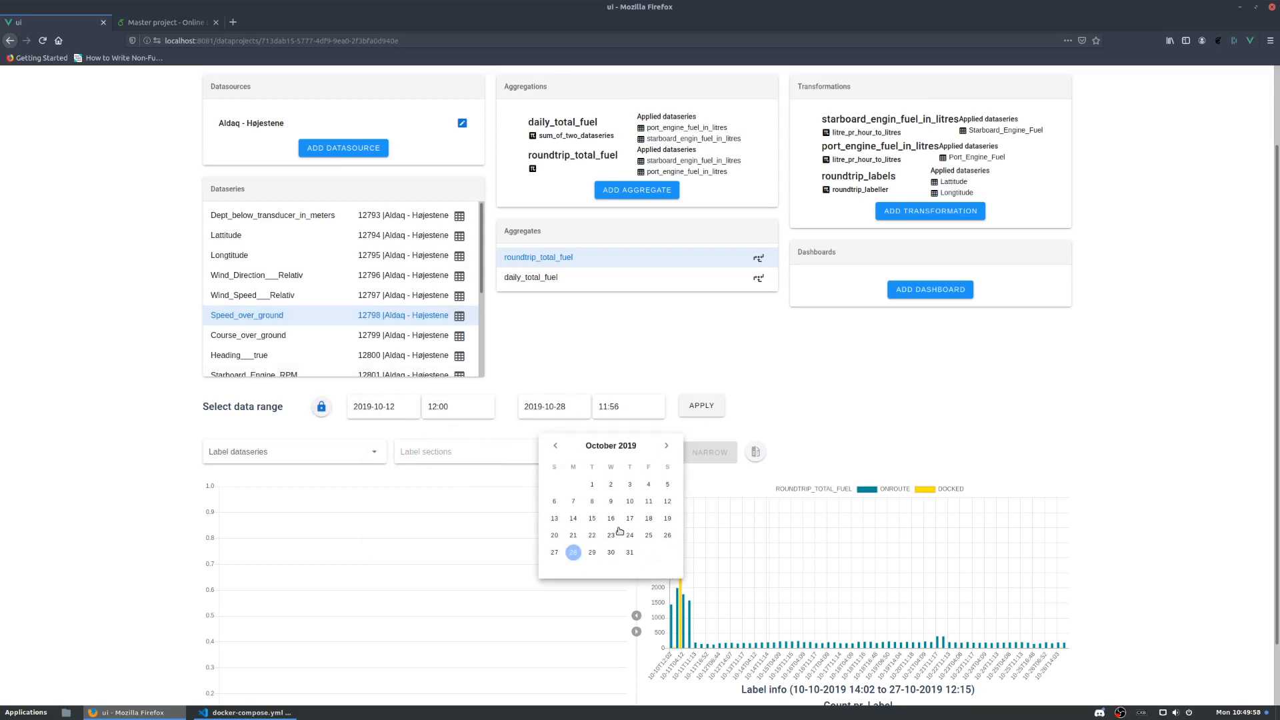
{"action": "left_click", "coordinate": [573, 518]}
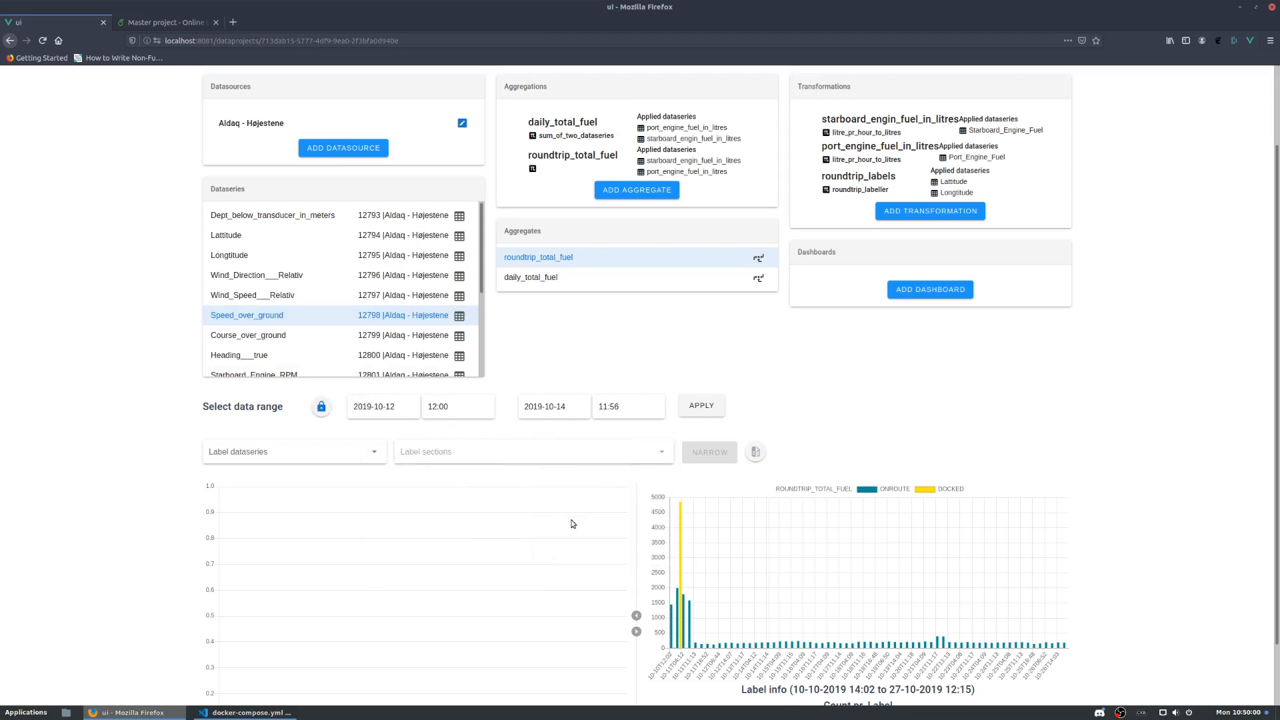
{"action": "left_click", "coordinate": [717, 415]}
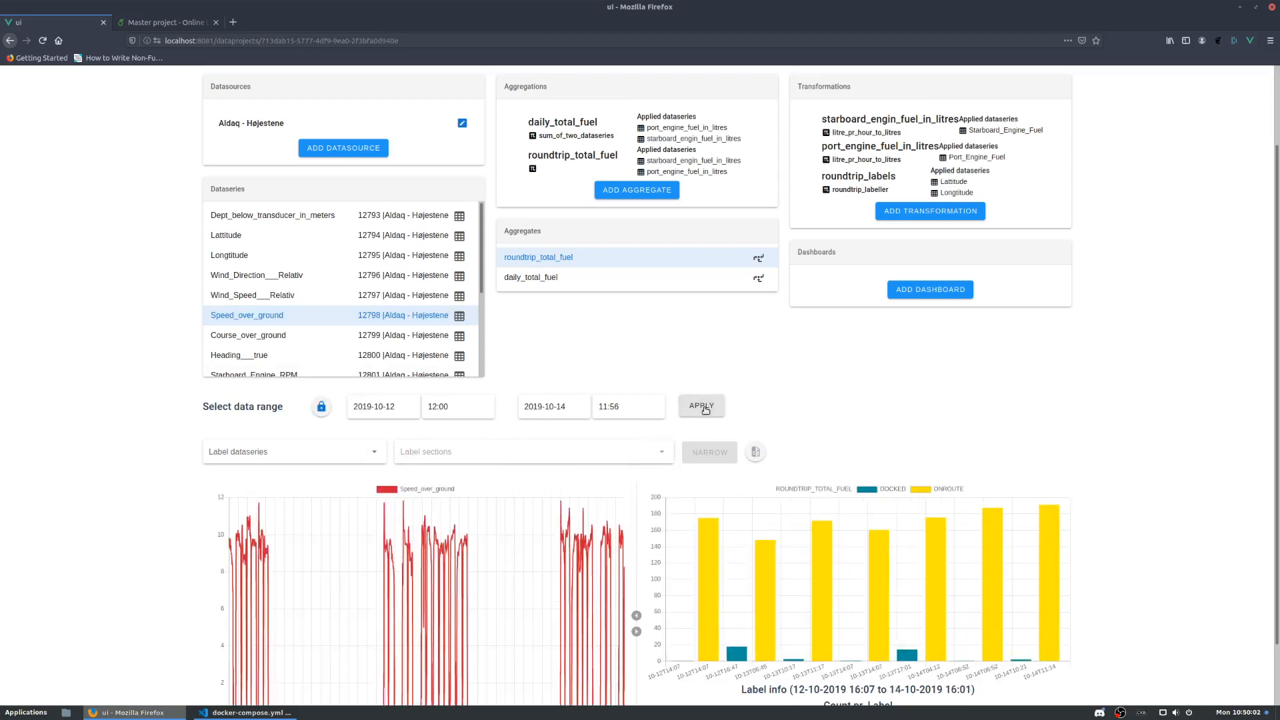
Step: Extend the data range's end date to 2019-10-16 and reapply it
{"action": "left_click", "coordinate": [586, 410]}
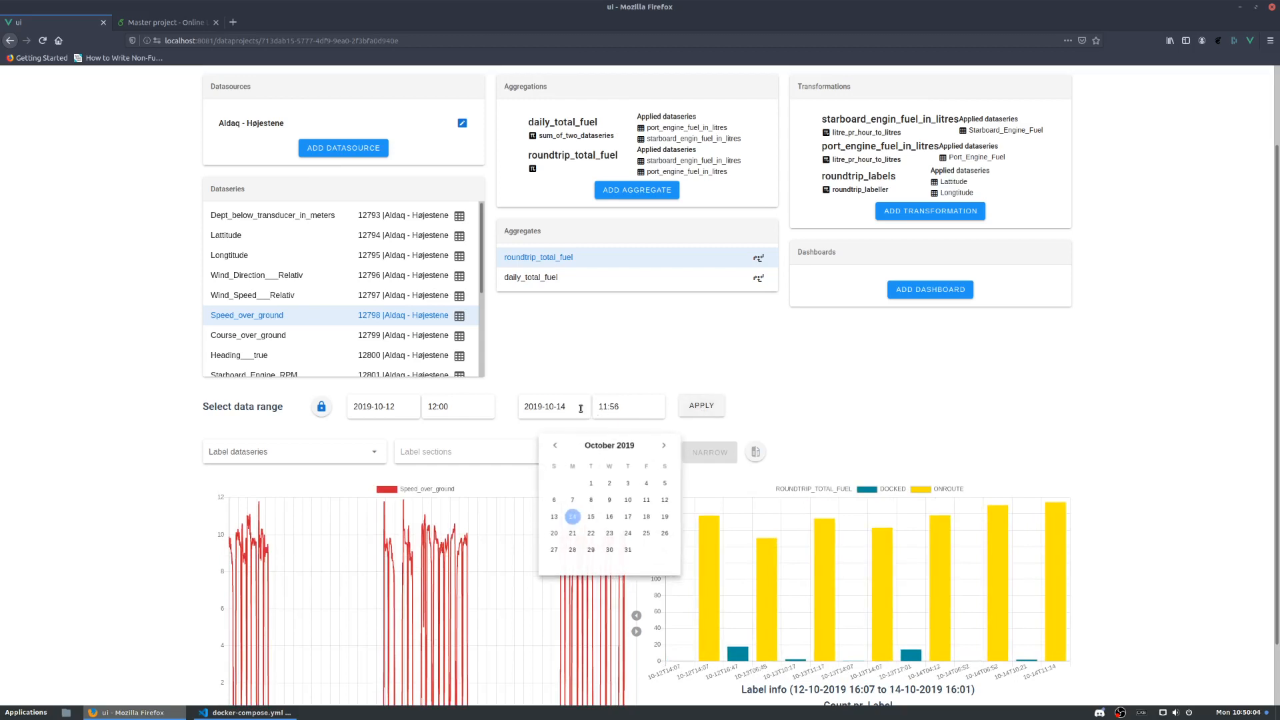
{"action": "left_click", "coordinate": [611, 520]}
{"action": "left_click", "coordinate": [693, 410]}
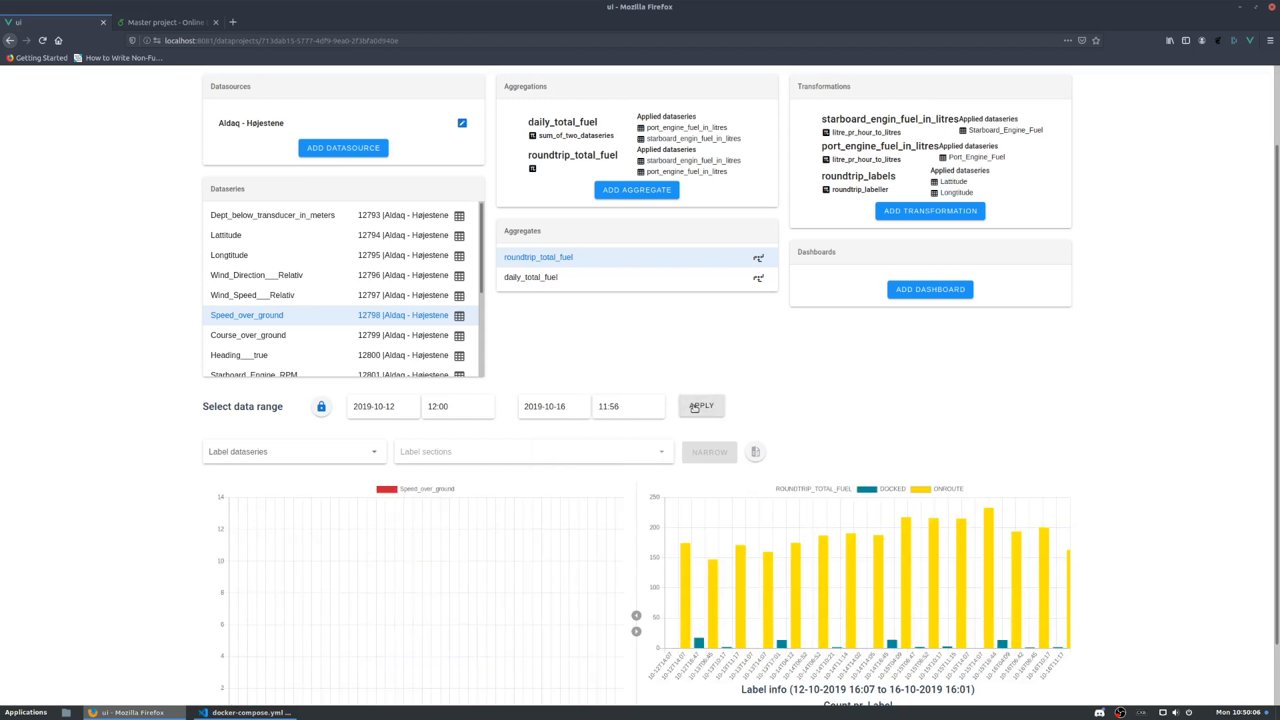
Step: Widen the roundtrip_total_fuel chart to examine its label counts, label times and fuel per roundtrip, then restore equal chart widths
{"action": "scroll", "coordinate": [1109, 456], "scroll_direction": "down", "scroll_amount": 2}
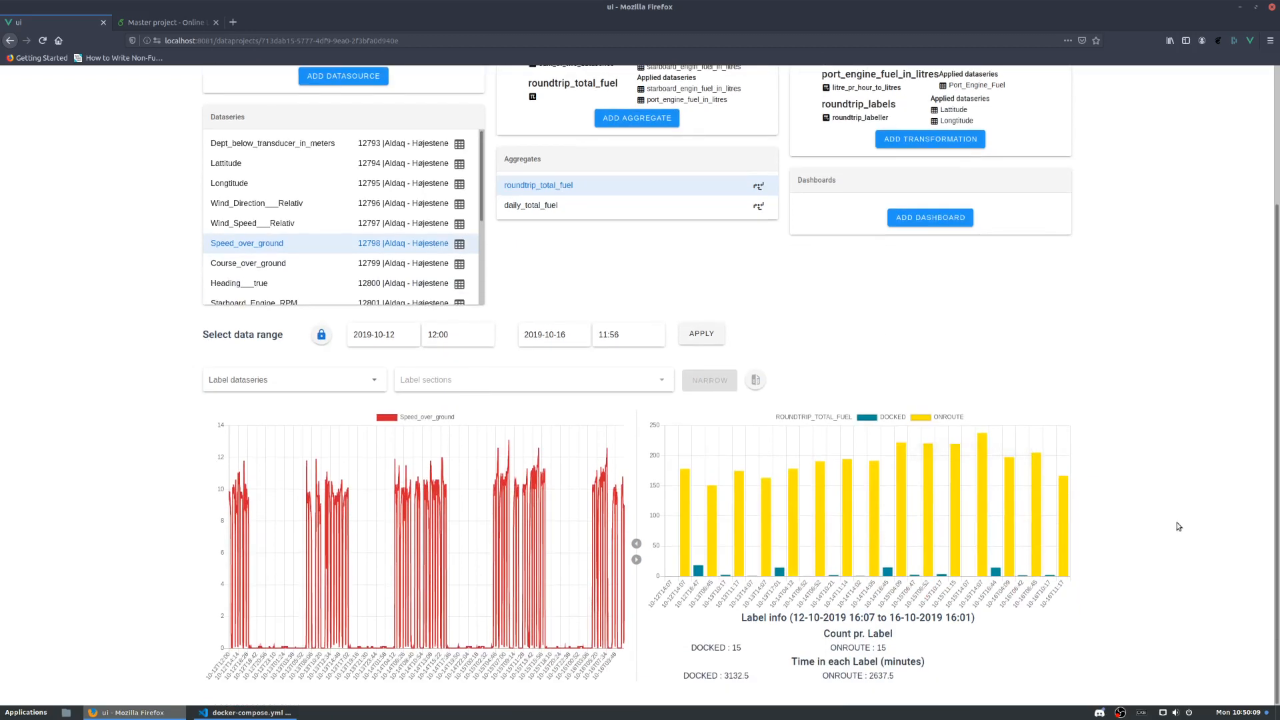
{"action": "left_click", "coordinate": [637, 544]}
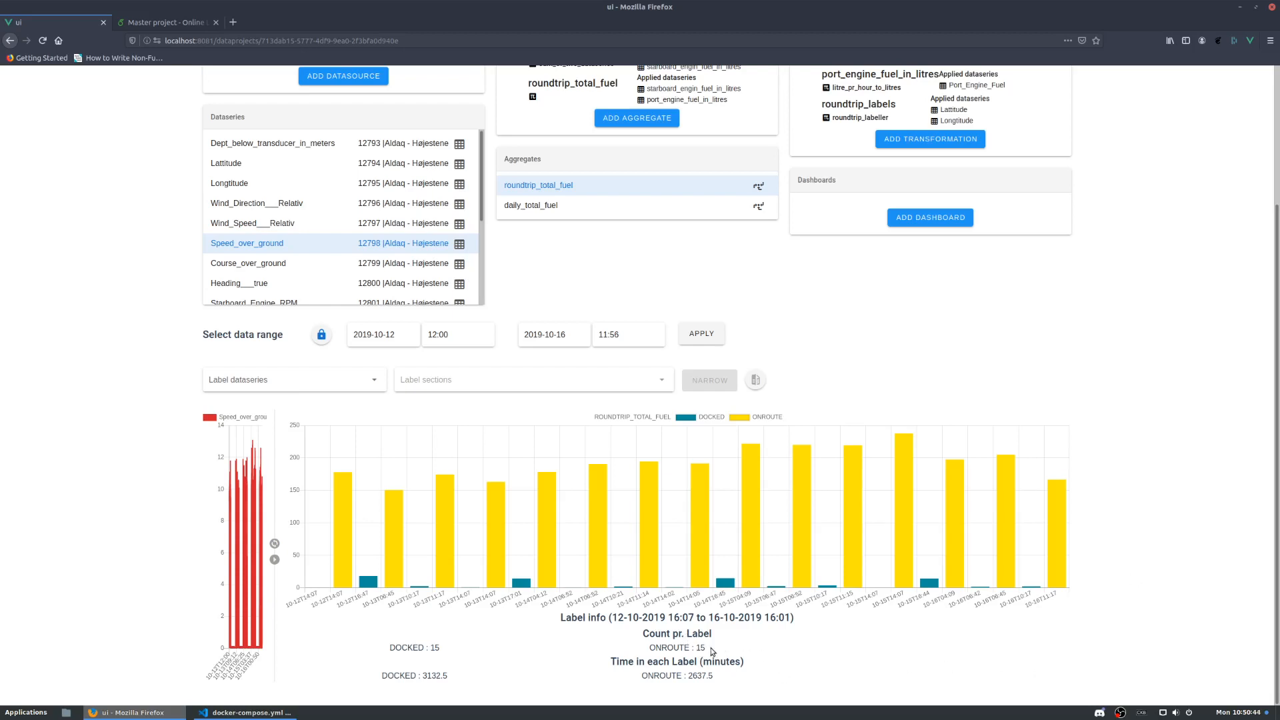
{"action": "left_click_drag", "start_coordinate": [712, 652], "coordinate": [407, 642]}
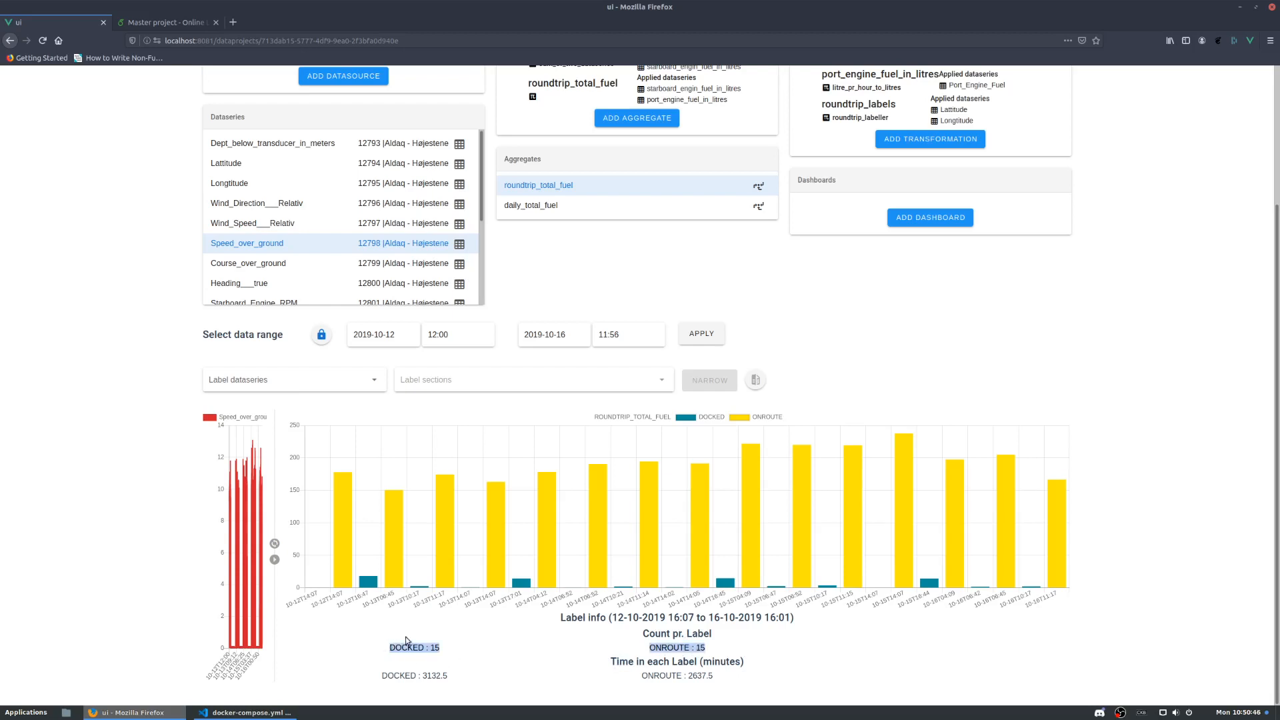
{"action": "left_click", "coordinate": [408, 641]}
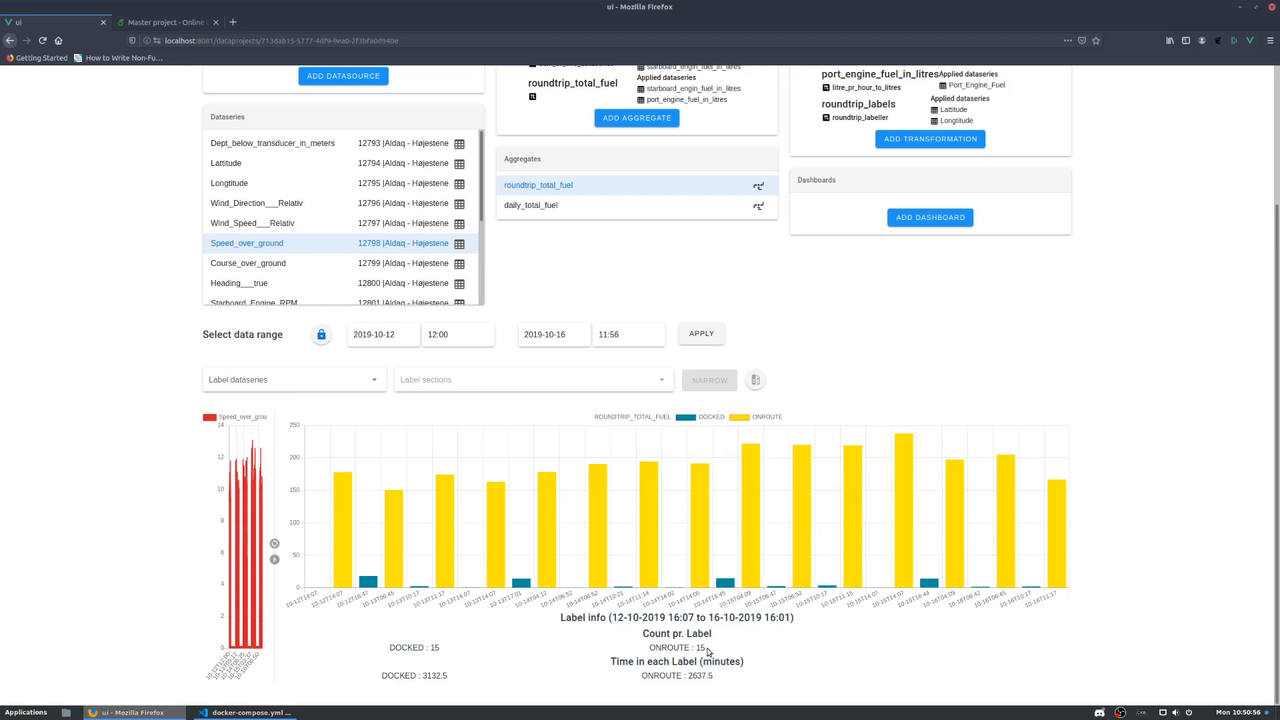
{"action": "double_click", "coordinate": [432, 679]}
{"action": "double_click", "coordinate": [697, 676]}
{"action": "mouse_move", "coordinate": [902, 484]}
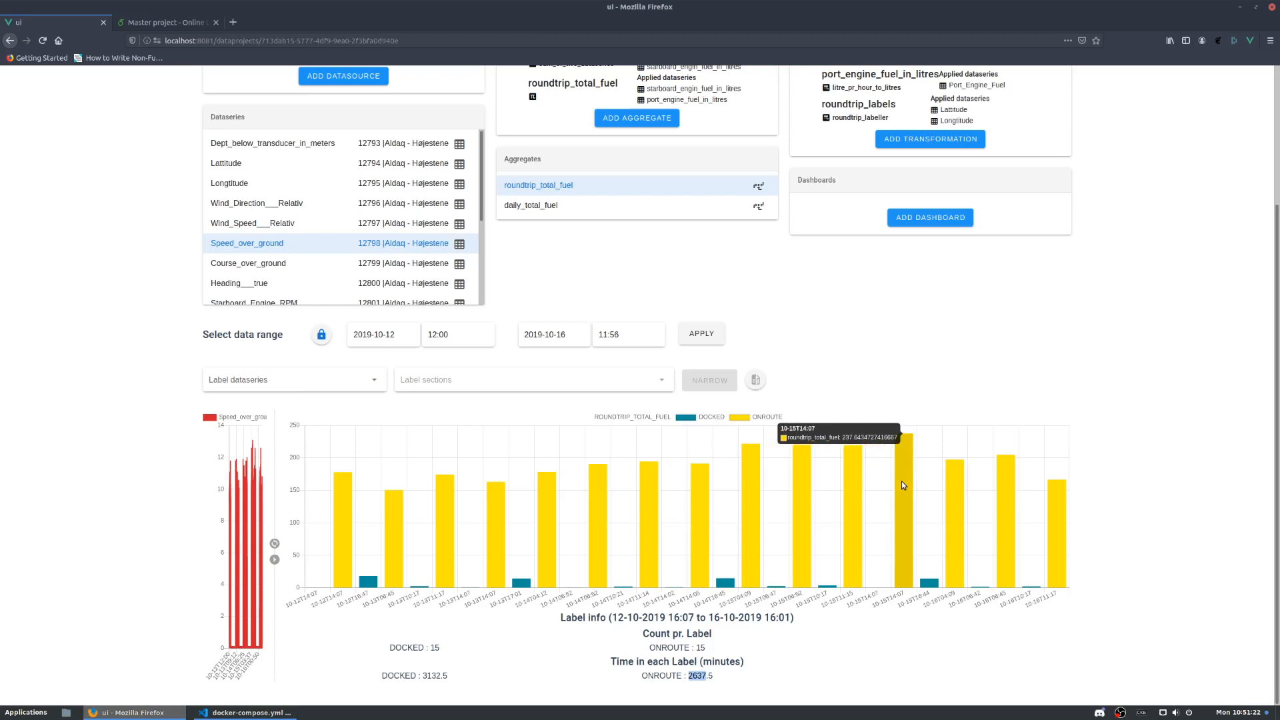
{"action": "mouse_move", "coordinate": [505, 496]}
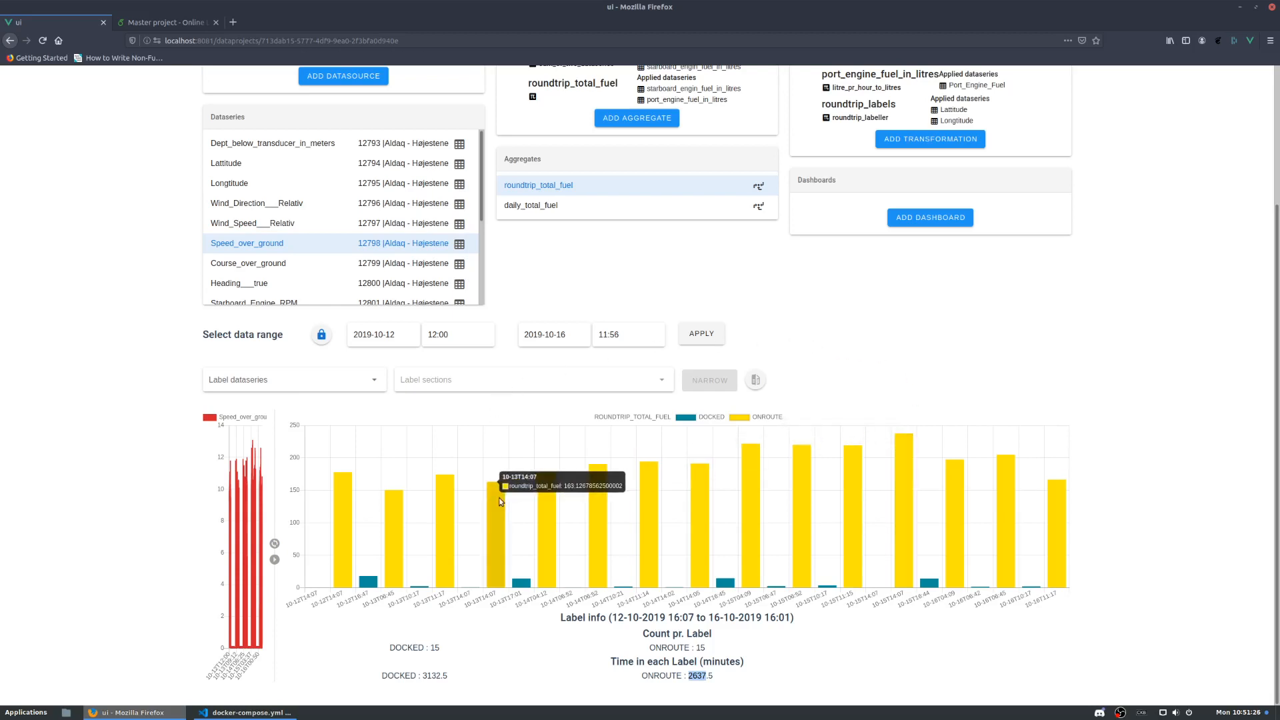
{"action": "left_click", "coordinate": [275, 560]}
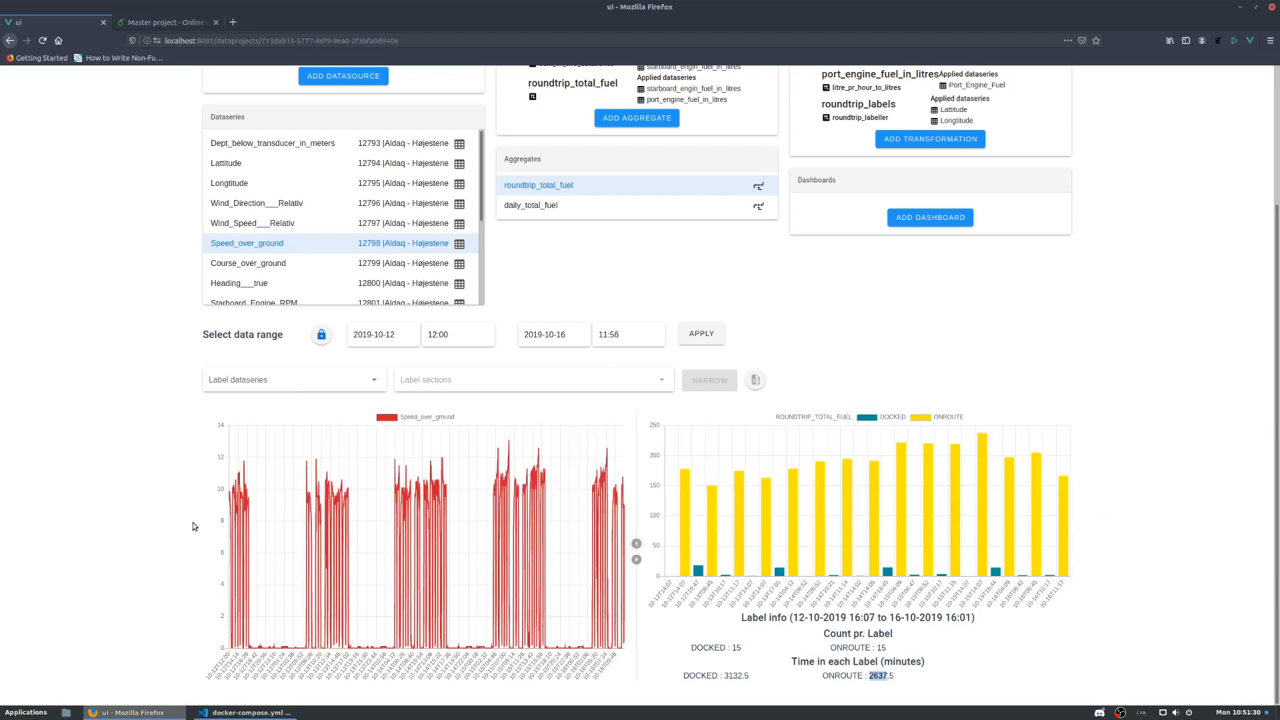
Step: Choose roundtrip_labels as the label dataseries and select the ONROUTE section from 14:07 to 17:00 on 13-10-2019
{"action": "scroll", "coordinate": [182, 523], "scroll_direction": "up", "scroll_amount": 1}
{"action": "scroll", "coordinate": [172, 525], "scroll_direction": "down", "scroll_amount": 1}
{"action": "left_click", "coordinate": [310, 387]}
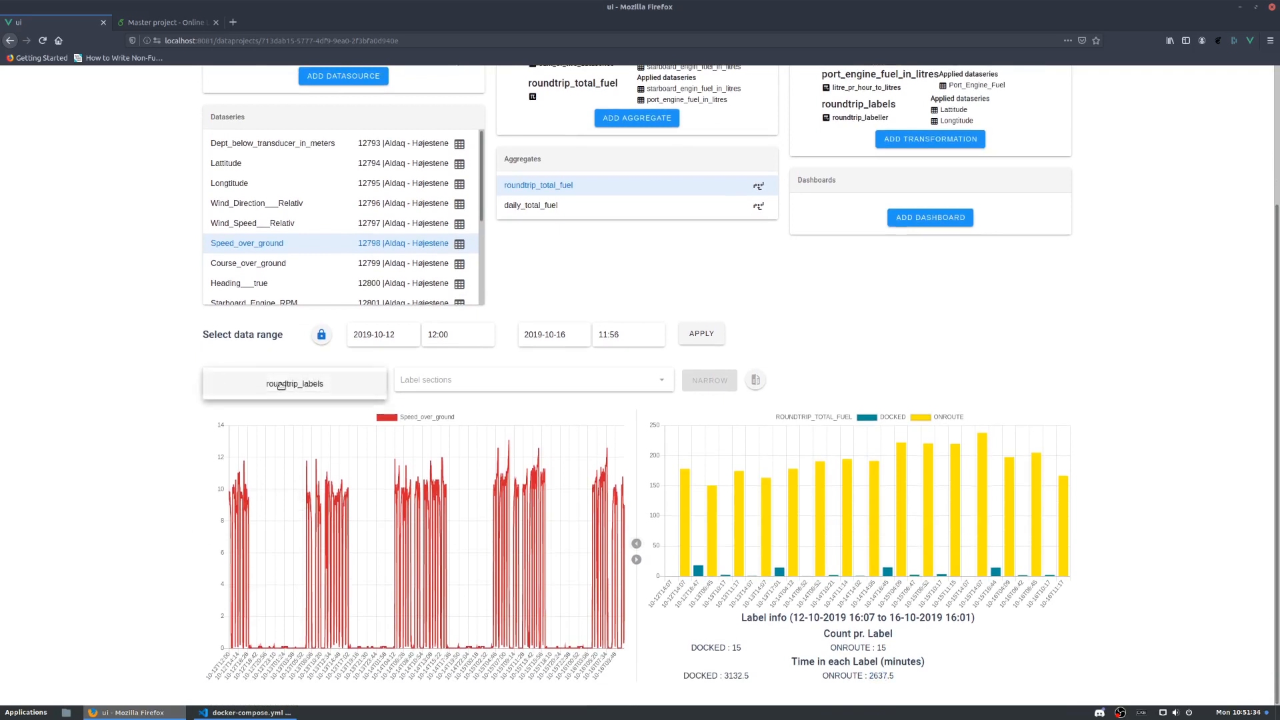
{"action": "left_click", "coordinate": [282, 385]}
{"action": "left_click", "coordinate": [442, 382]}
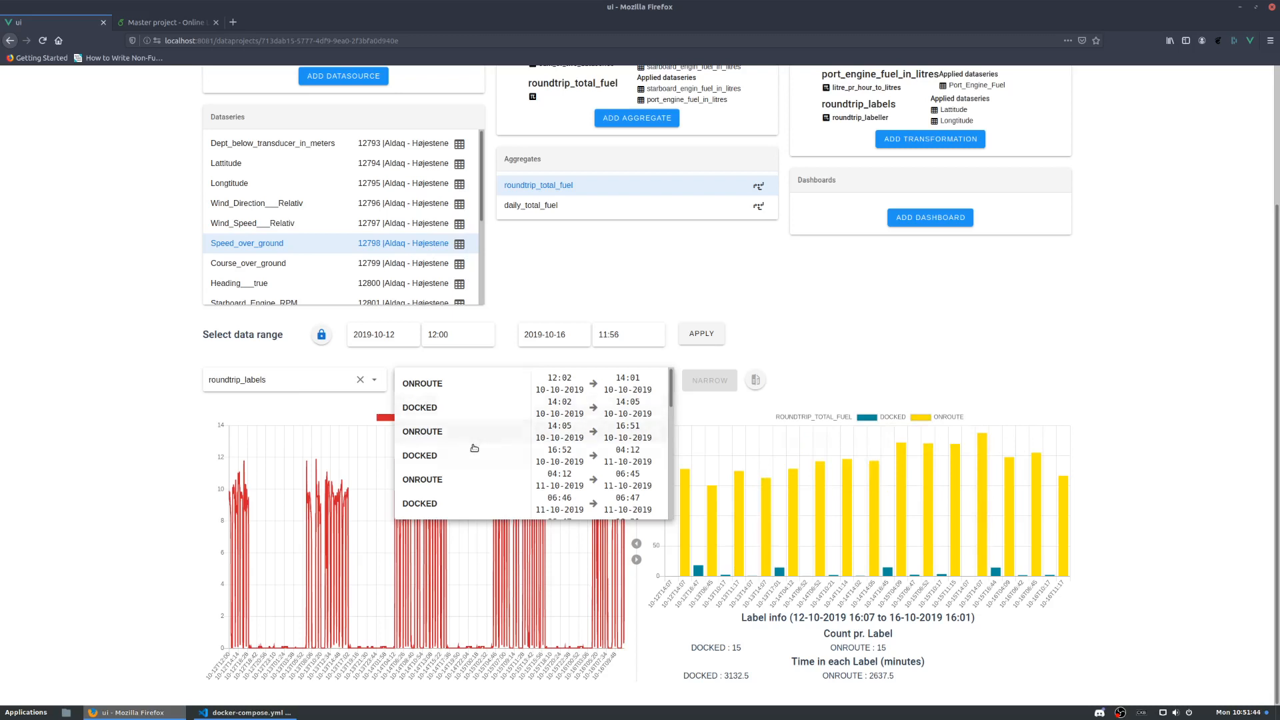
{"action": "scroll", "coordinate": [469, 448], "scroll_direction": "down", "scroll_amount": 1}
{"action": "scroll", "coordinate": [470, 450], "scroll_direction": "down", "scroll_amount": 5}
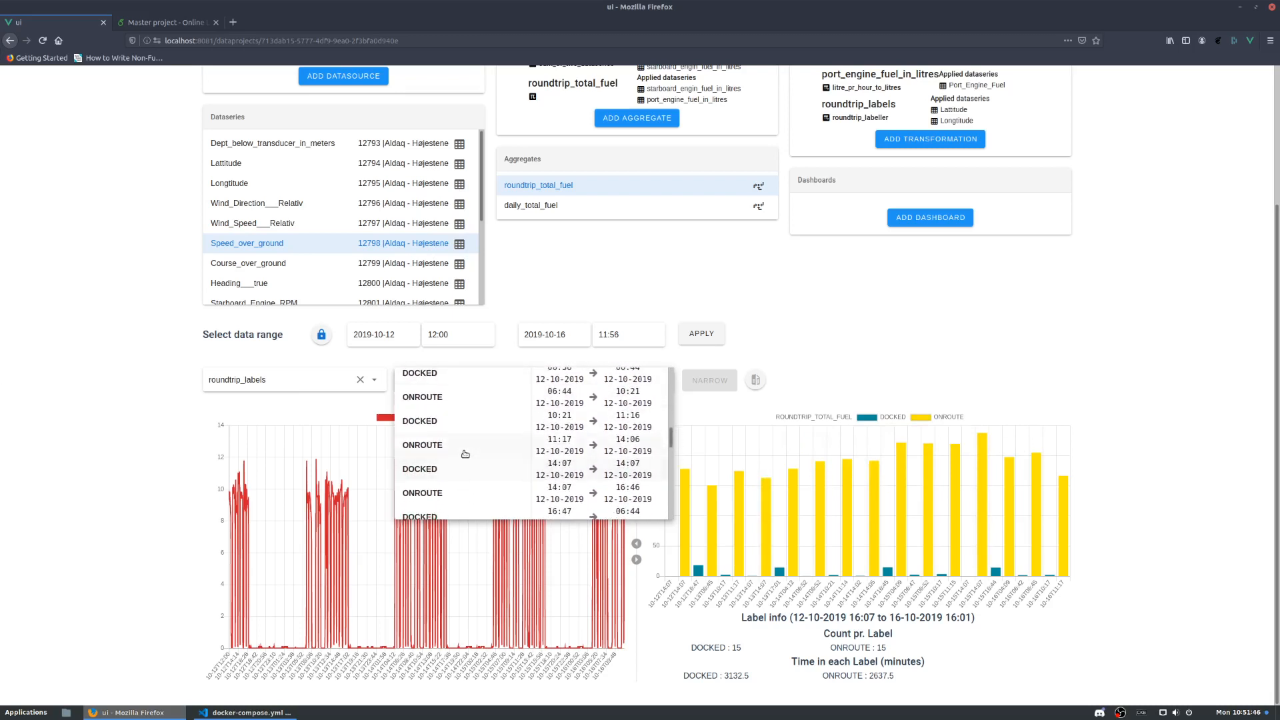
{"action": "scroll", "coordinate": [474, 445], "scroll_direction": "down", "scroll_amount": 4}
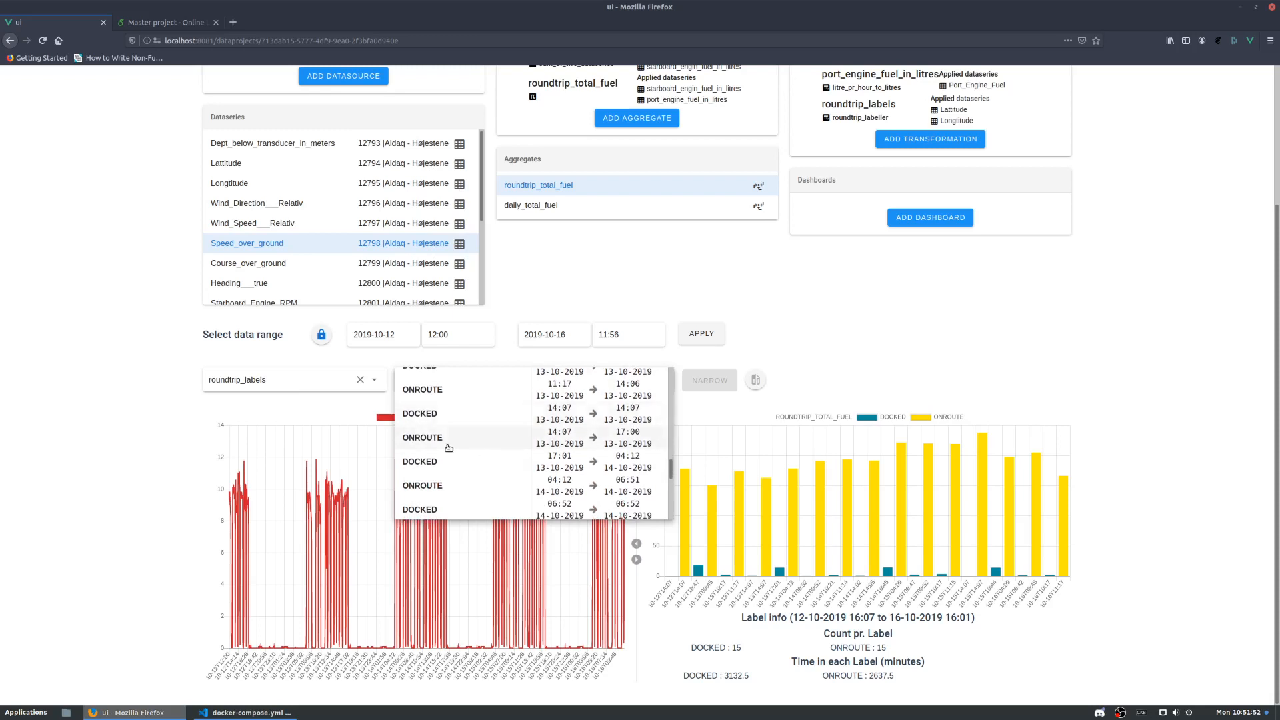
{"action": "left_click", "coordinate": [551, 437]}
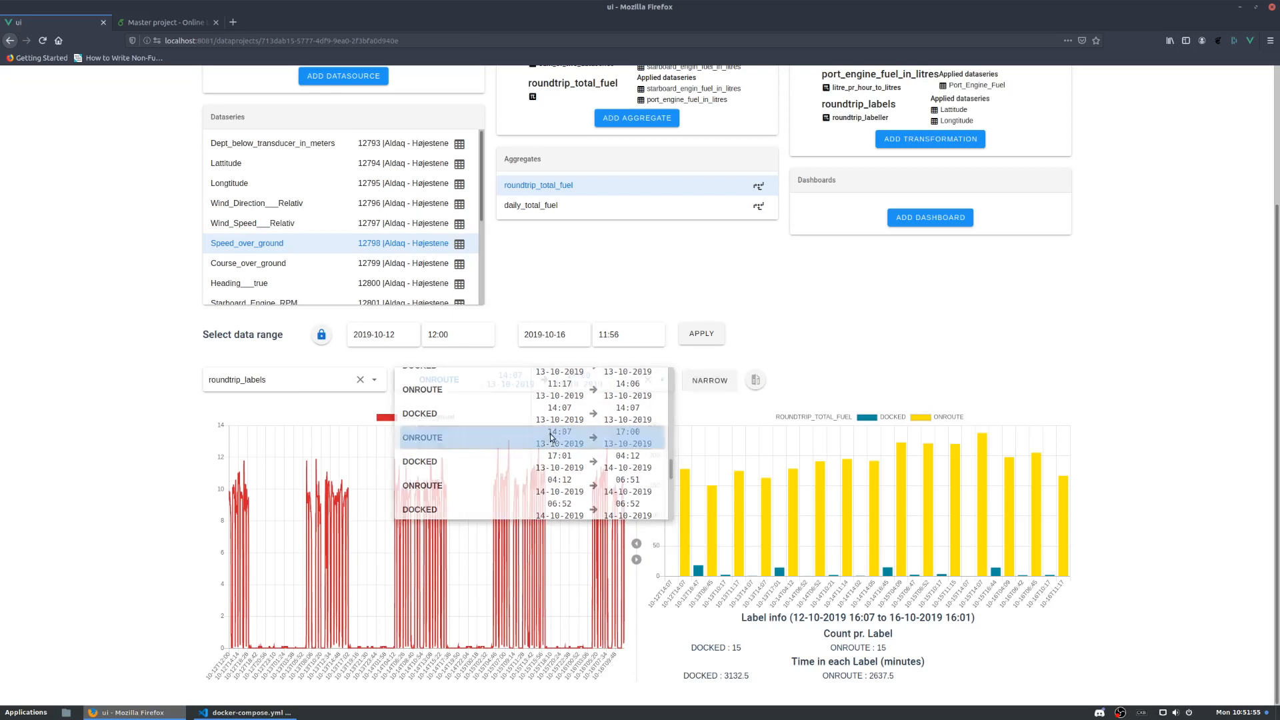
Step: Enable a second label section and compare against the ONROUTE section from 14:07 to 16:44 on 15-10-2019
{"action": "left_click", "coordinate": [749, 385]}
{"action": "mouse_move", "coordinate": [985, 453]}
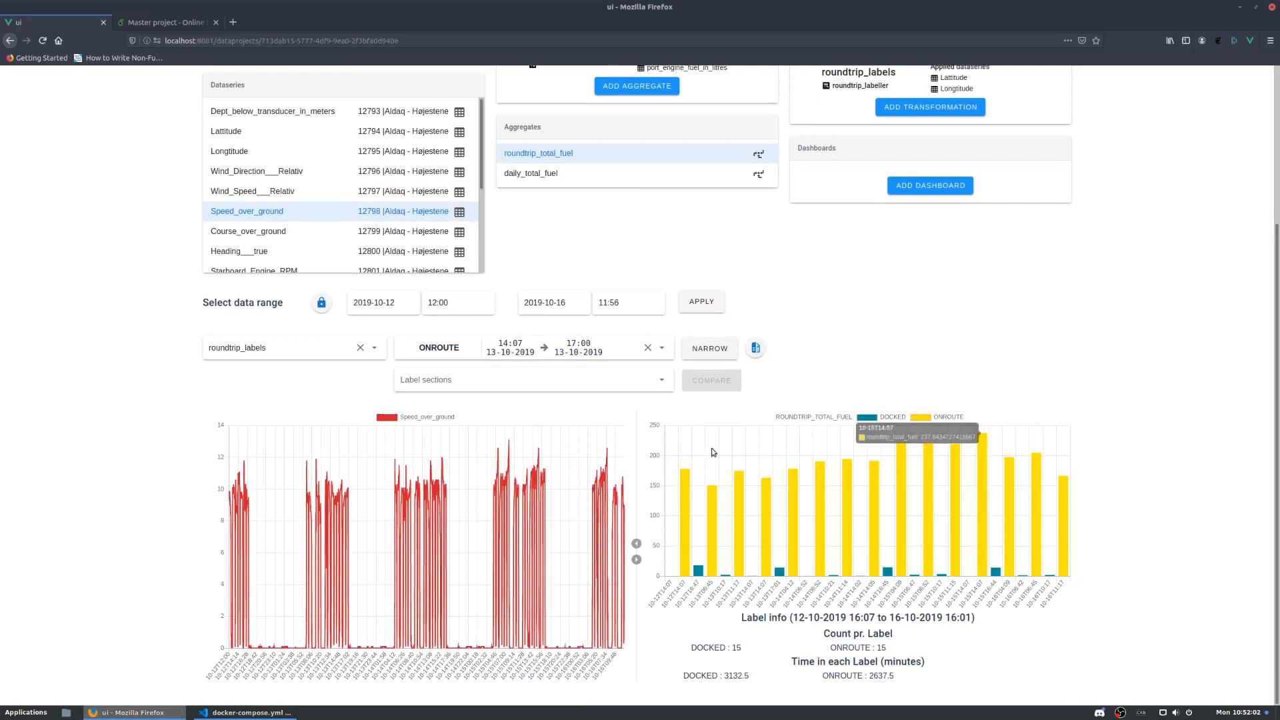
{"action": "left_click", "coordinate": [524, 372]}
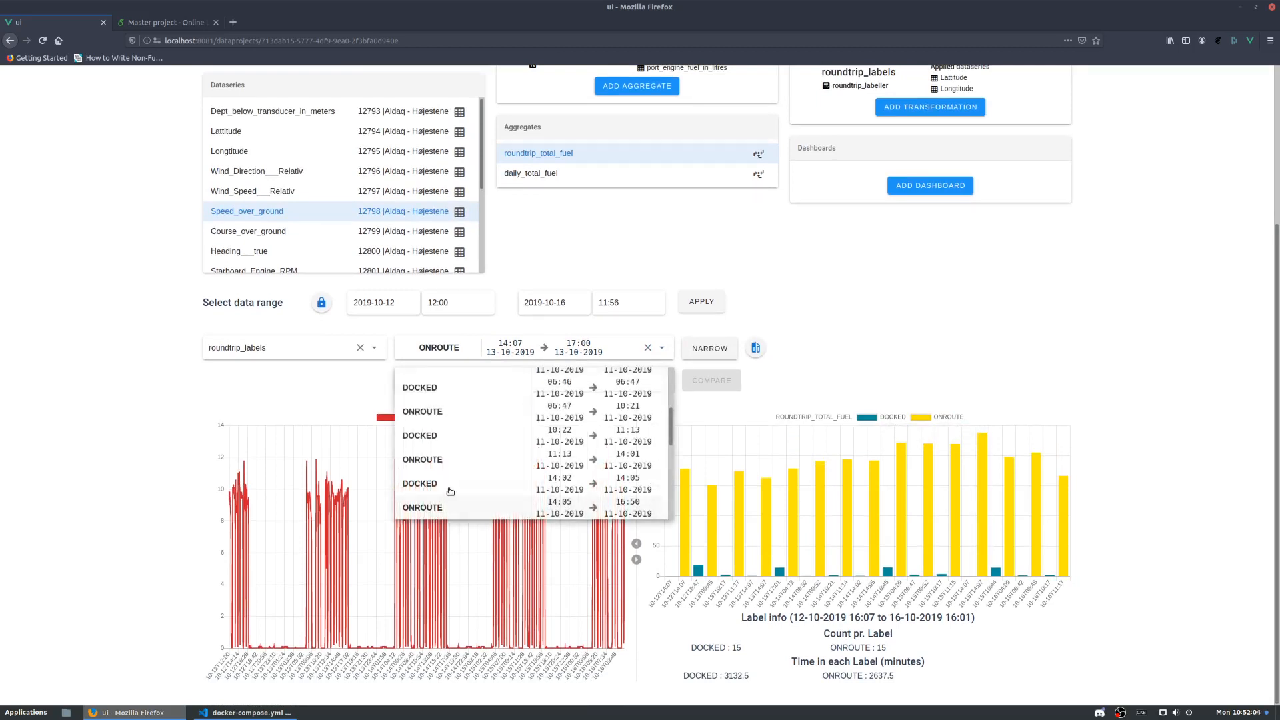
{"action": "scroll", "coordinate": [451, 490], "scroll_direction": "down", "scroll_amount": 5}
{"action": "scroll", "coordinate": [450, 482], "scroll_direction": "down", "scroll_amount": 8}
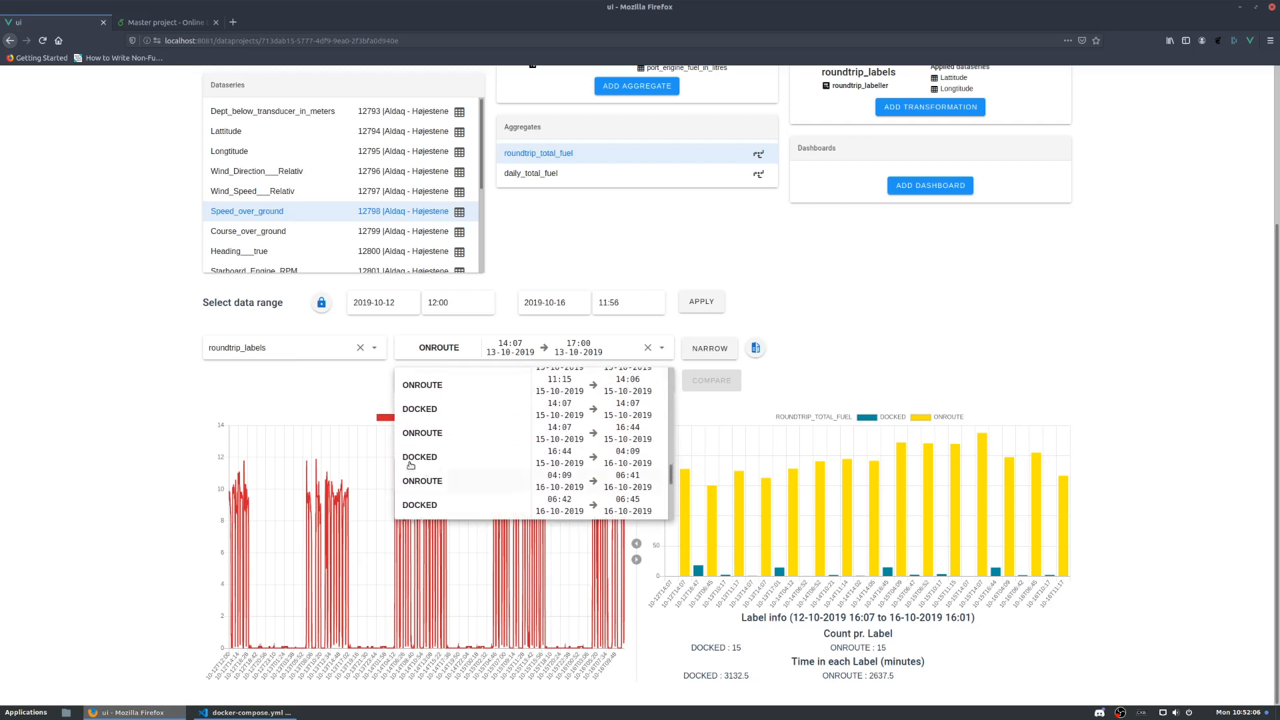
{"action": "scroll", "coordinate": [469, 470], "scroll_direction": "up", "scroll_amount": 4}
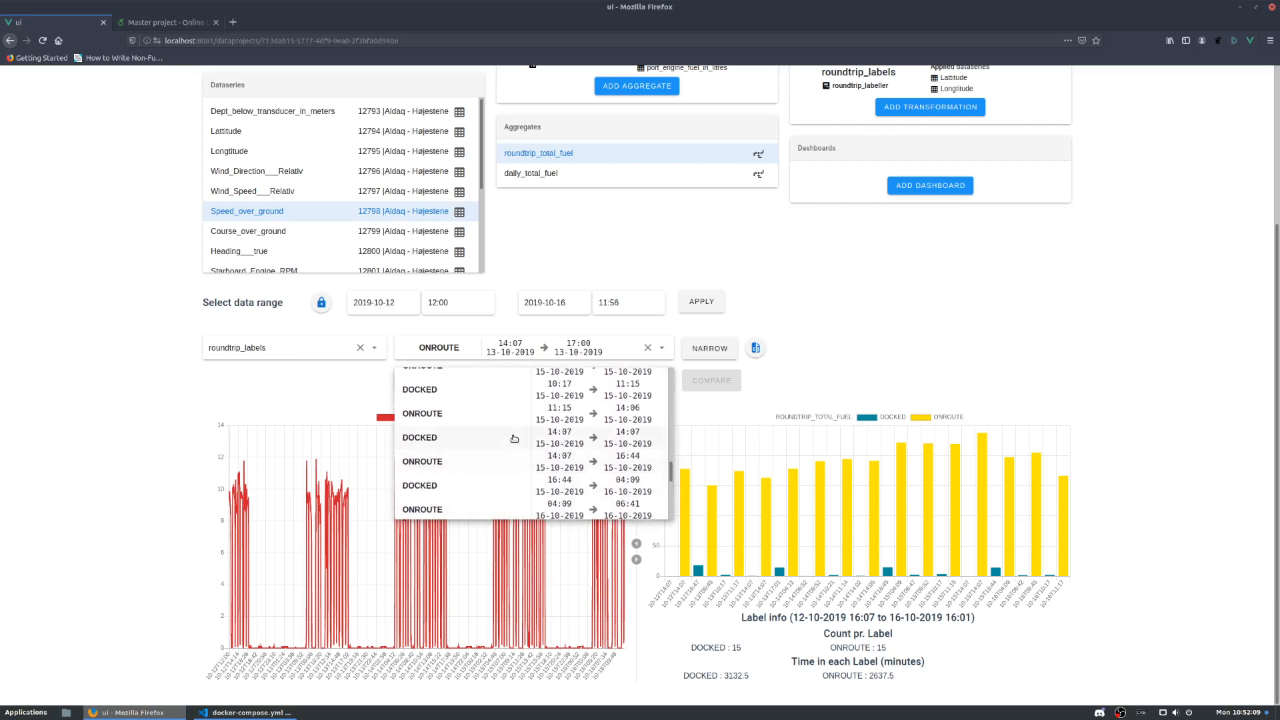
{"action": "left_click", "coordinate": [488, 468]}
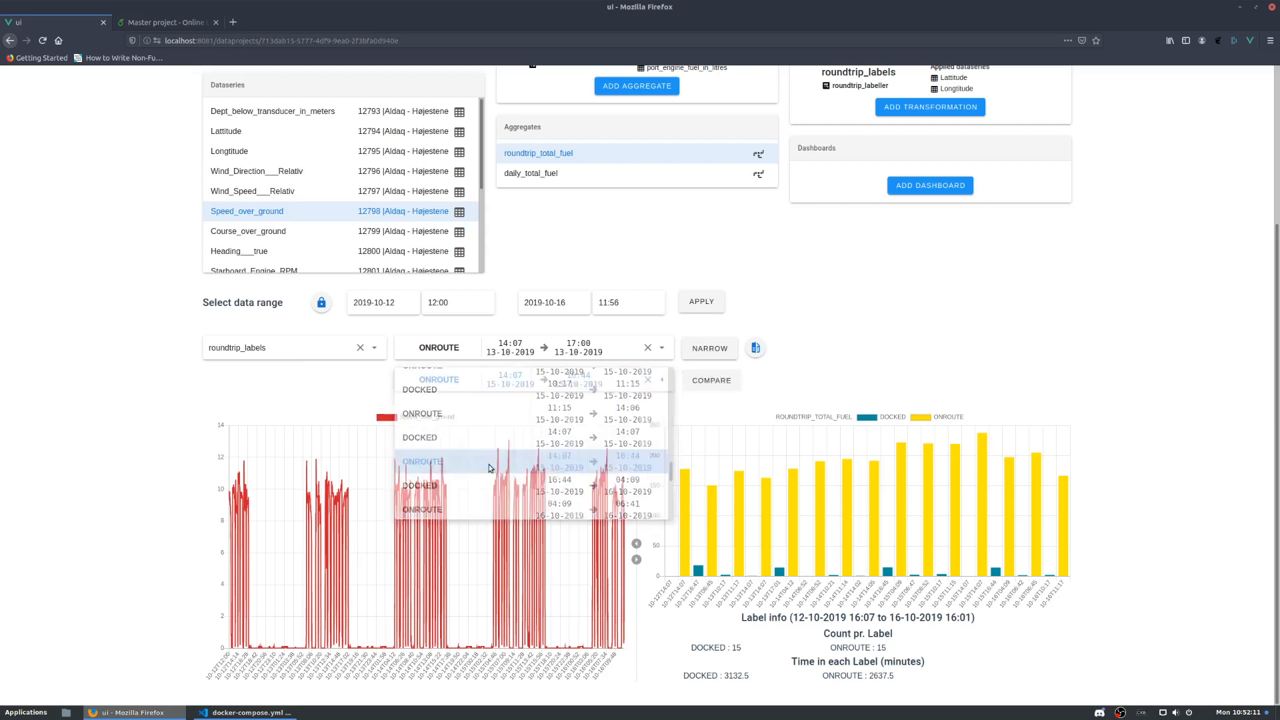
{"action": "left_click", "coordinate": [733, 385]}
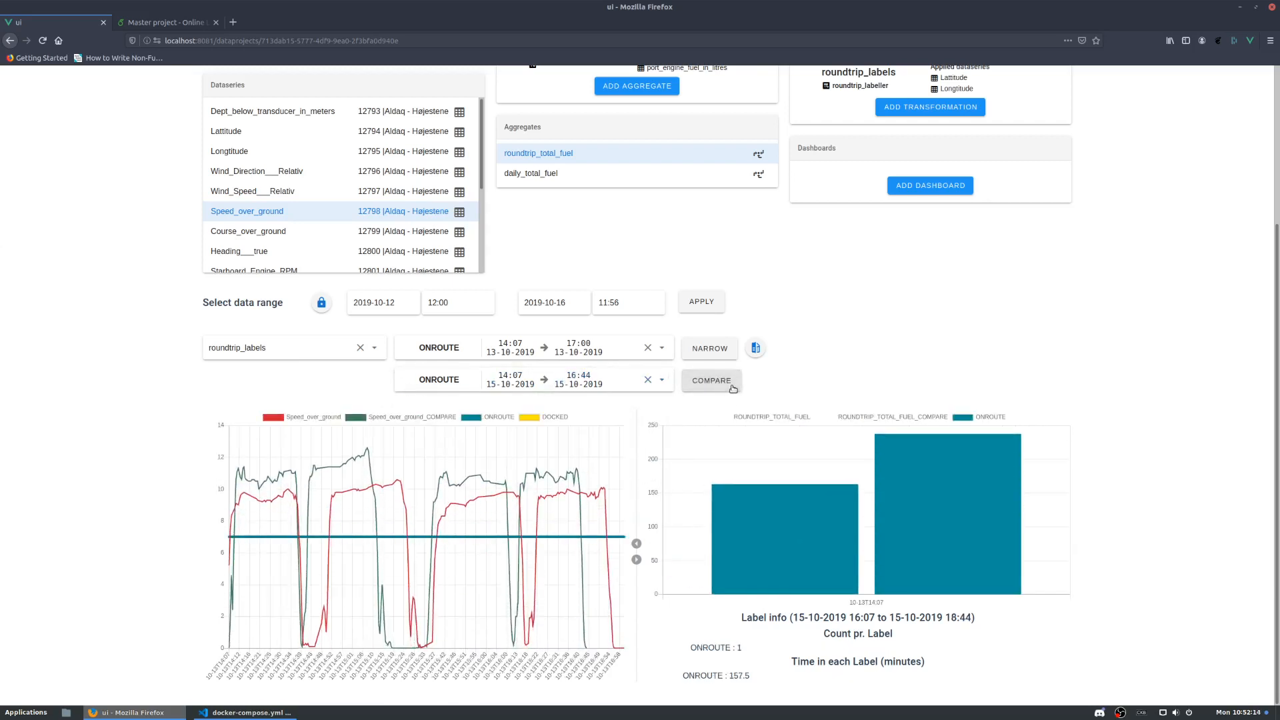
Step: Replace Speed_over_ground with port_engine_fuel_in_litres and starboard_engin_fuel_in_litres and rerun the section comparison
{"action": "left_click", "coordinate": [242, 211]}
{"action": "scroll", "coordinate": [270, 243], "scroll_direction": "down", "scroll_amount": 3}
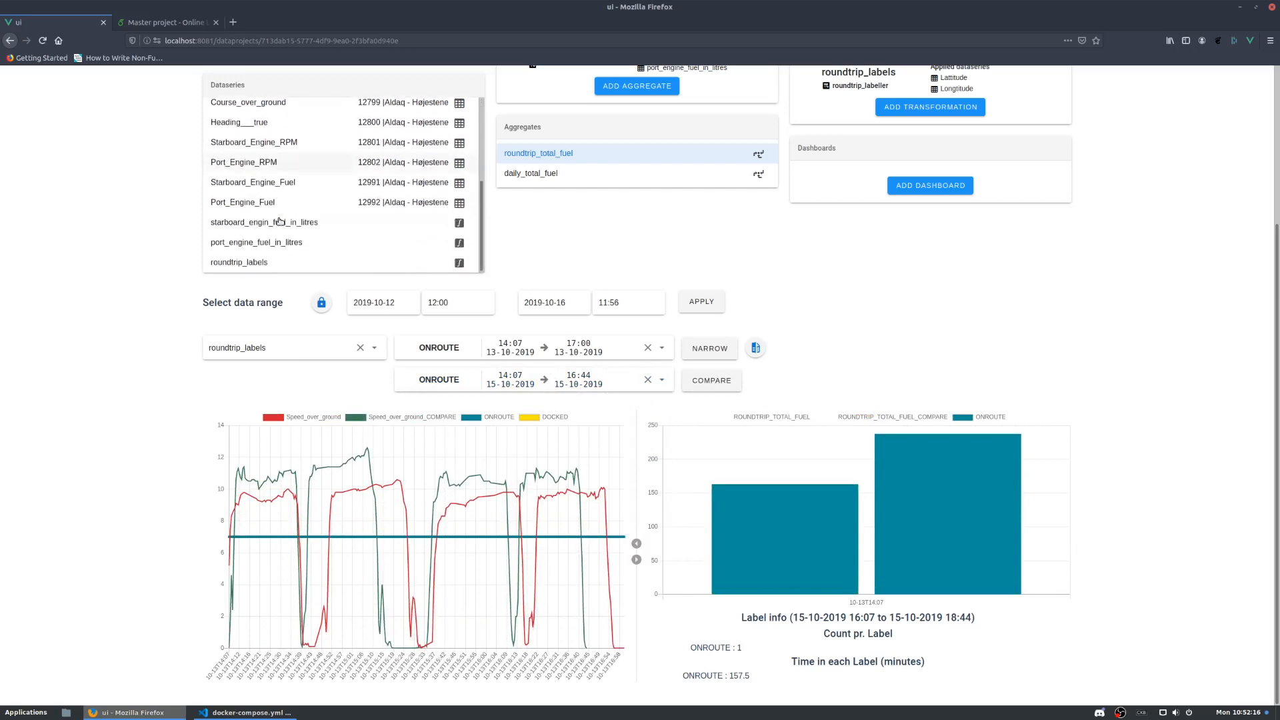
{"action": "left_click", "coordinate": [273, 244]}
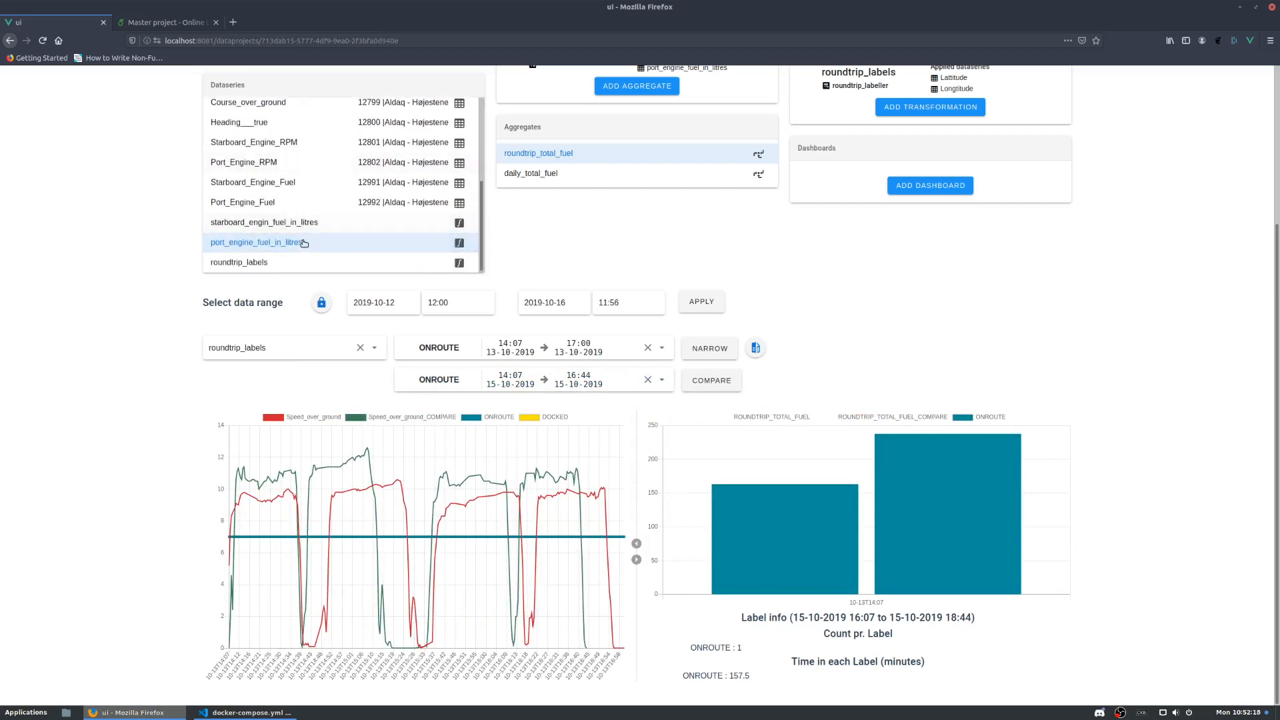
{"action": "left_click", "coordinate": [316, 227]}
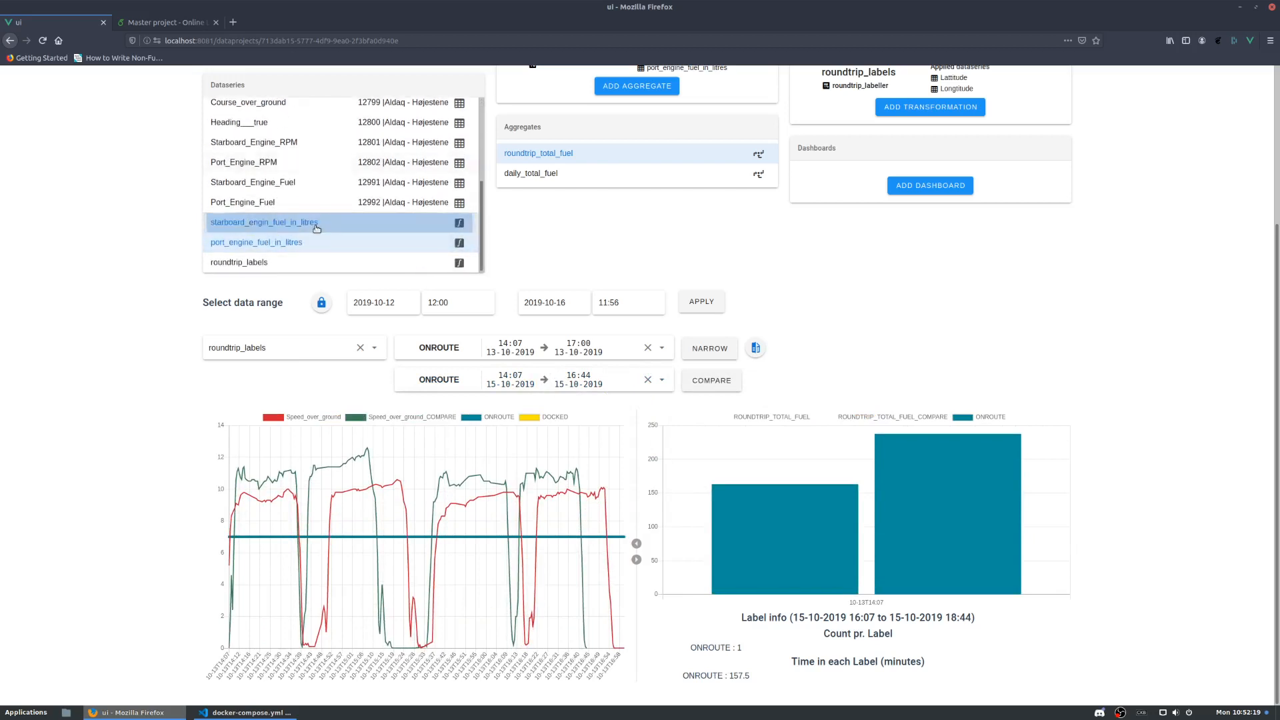
{"action": "left_click", "coordinate": [693, 387]}
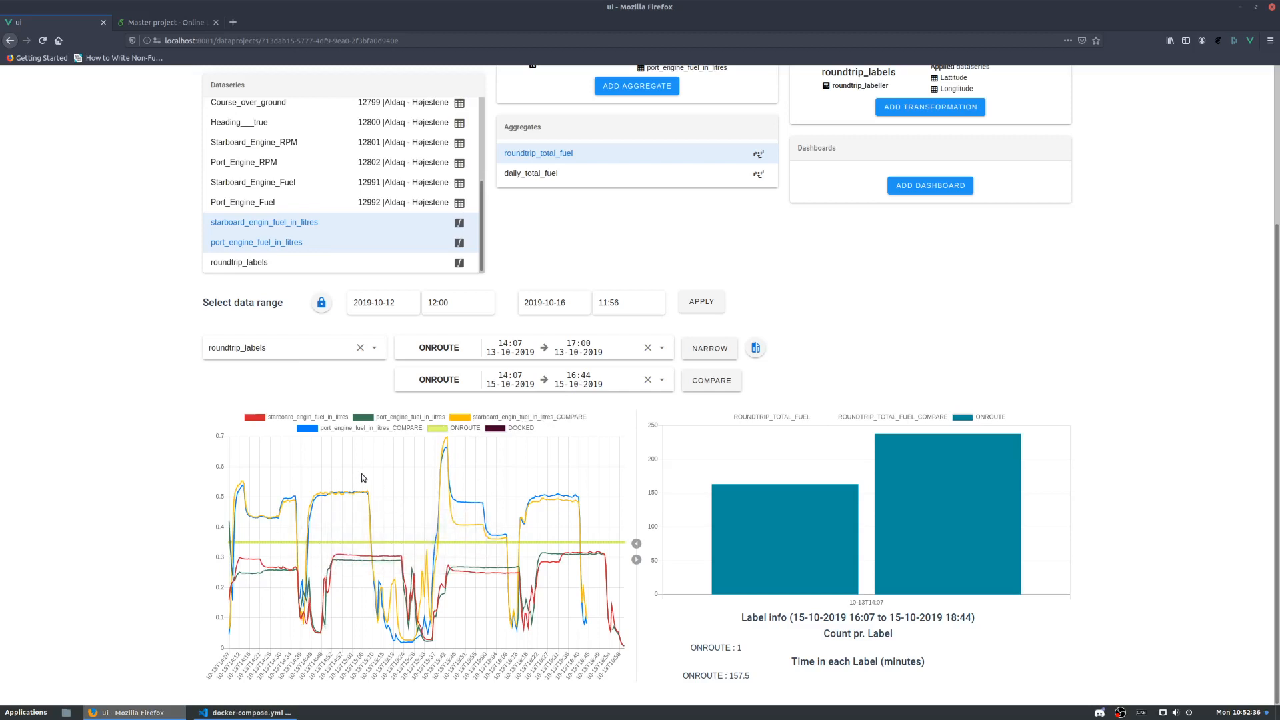
Step: Replace the two fuel-in-litres dataseries with Wind_Speed___Relativ and rerun the comparison of the two ONROUTE sections
{"action": "left_click", "coordinate": [276, 233]}
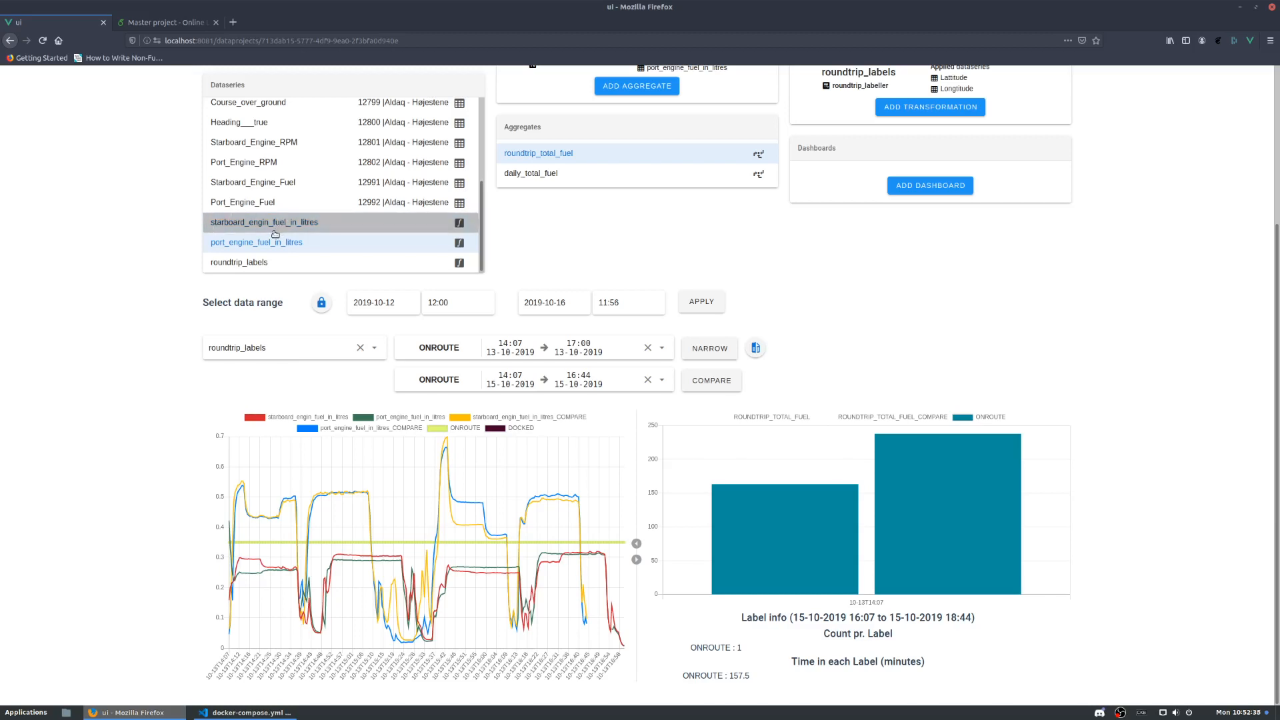
{"action": "left_click", "coordinate": [274, 229]}
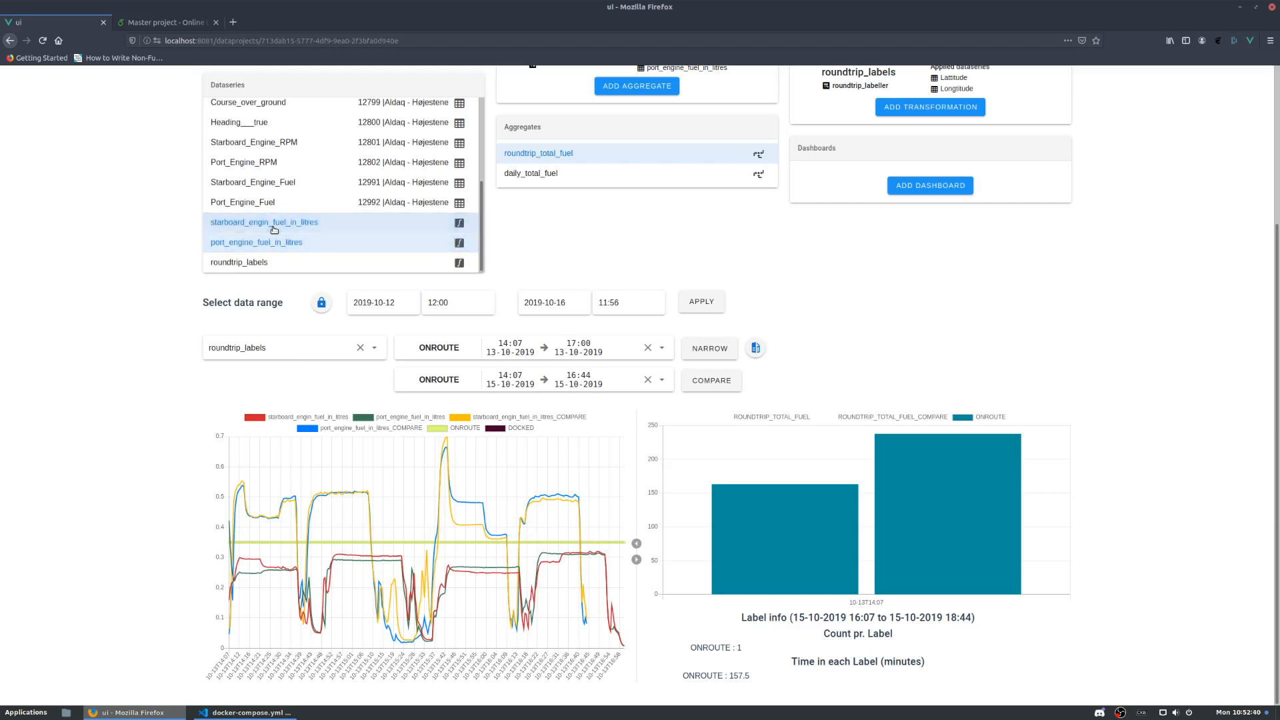
{"action": "scroll", "coordinate": [274, 229], "scroll_direction": "up", "scroll_amount": 3}
{"action": "scroll", "coordinate": [280, 229], "scroll_direction": "down", "scroll_amount": 3}
{"action": "left_click", "coordinate": [282, 228]}
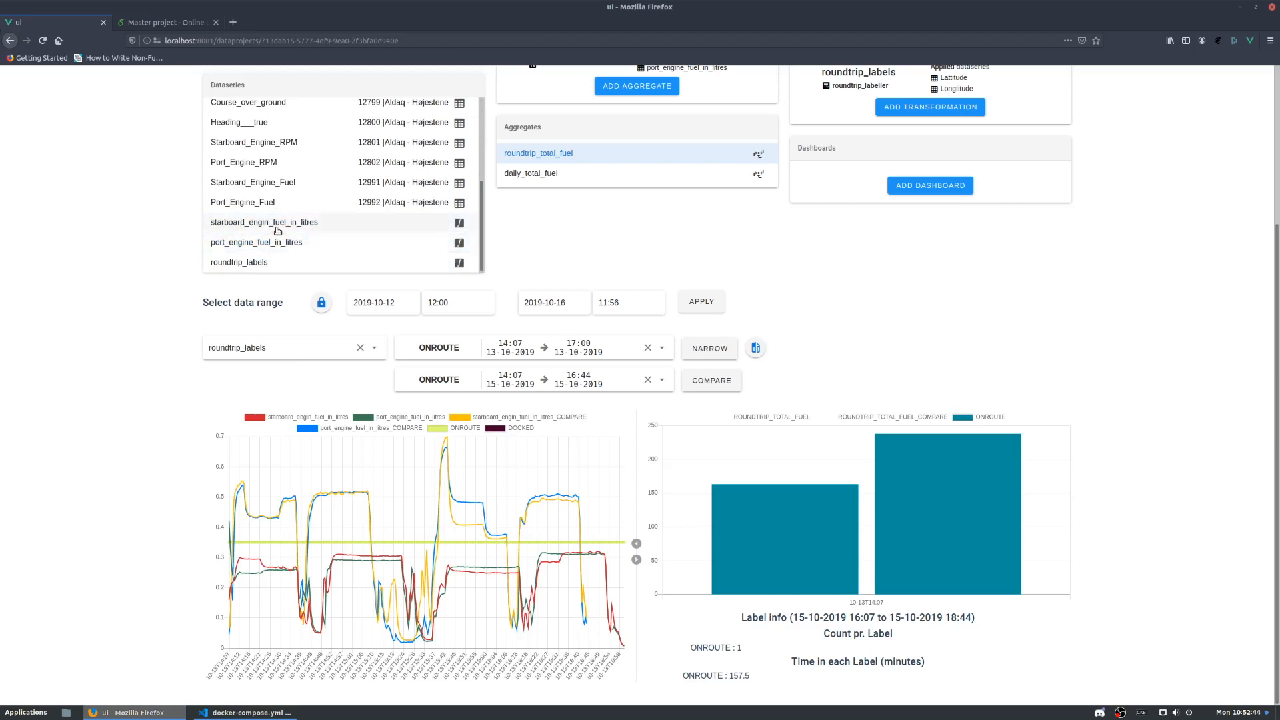
{"action": "scroll", "coordinate": [277, 230], "scroll_direction": "up", "scroll_amount": 4}
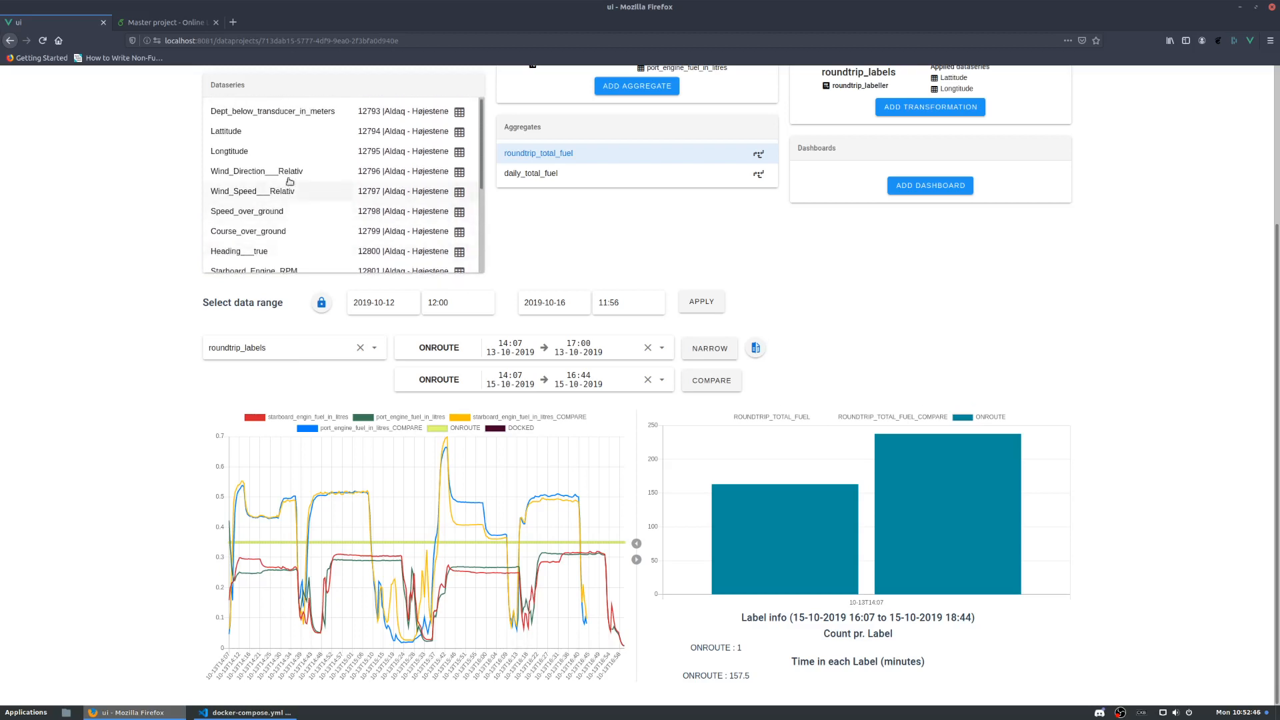
{"action": "left_click", "coordinate": [293, 172]}
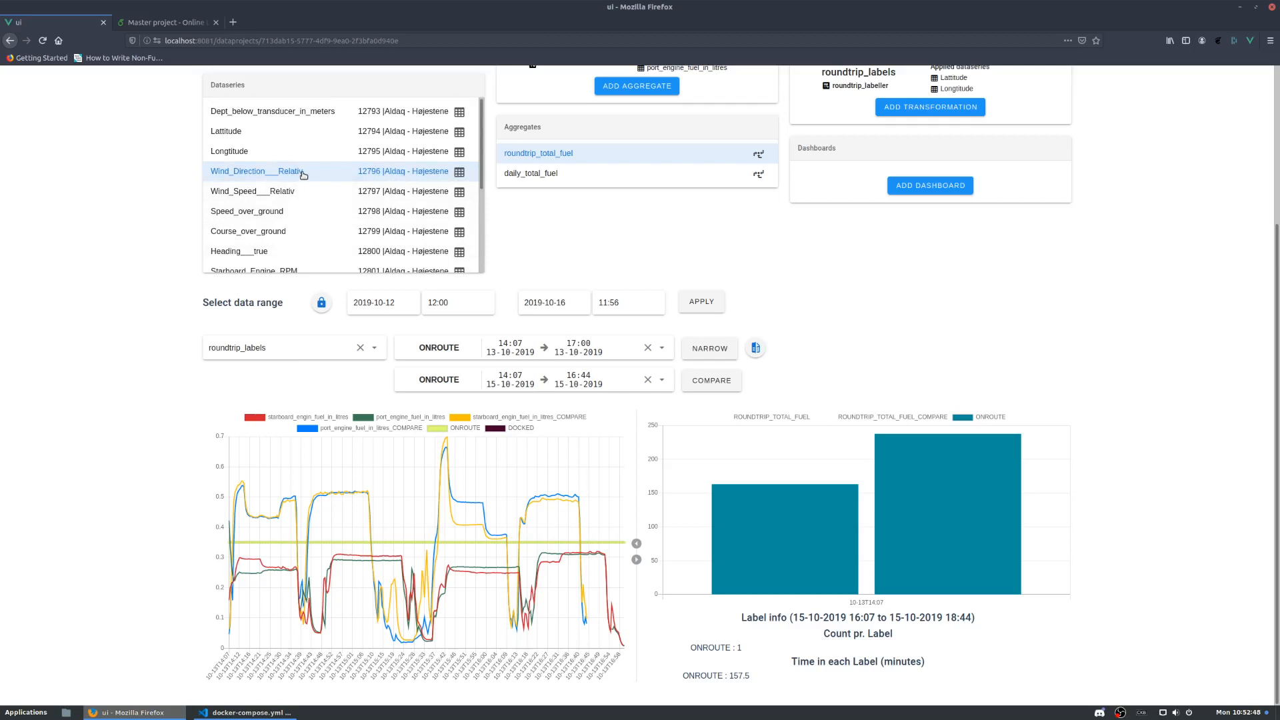
{"action": "left_click", "coordinate": [288, 189]}
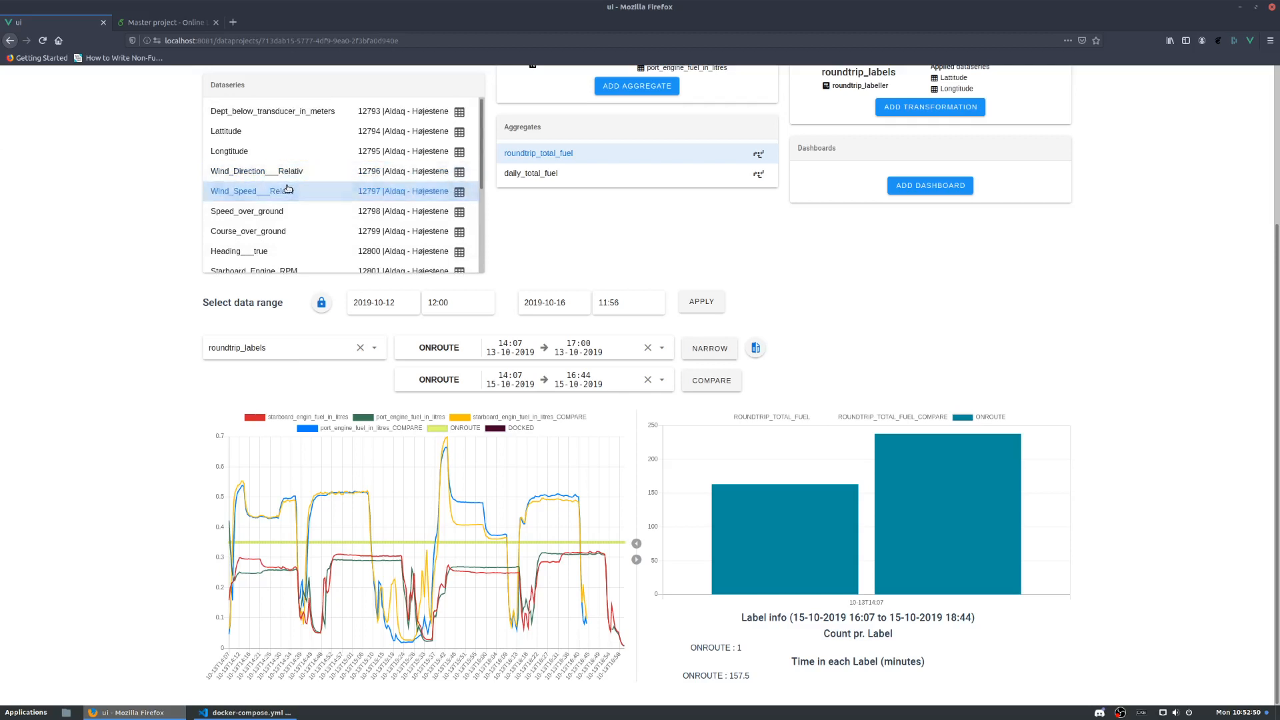
{"action": "scroll", "coordinate": [267, 237], "scroll_direction": "down", "scroll_amount": 3}
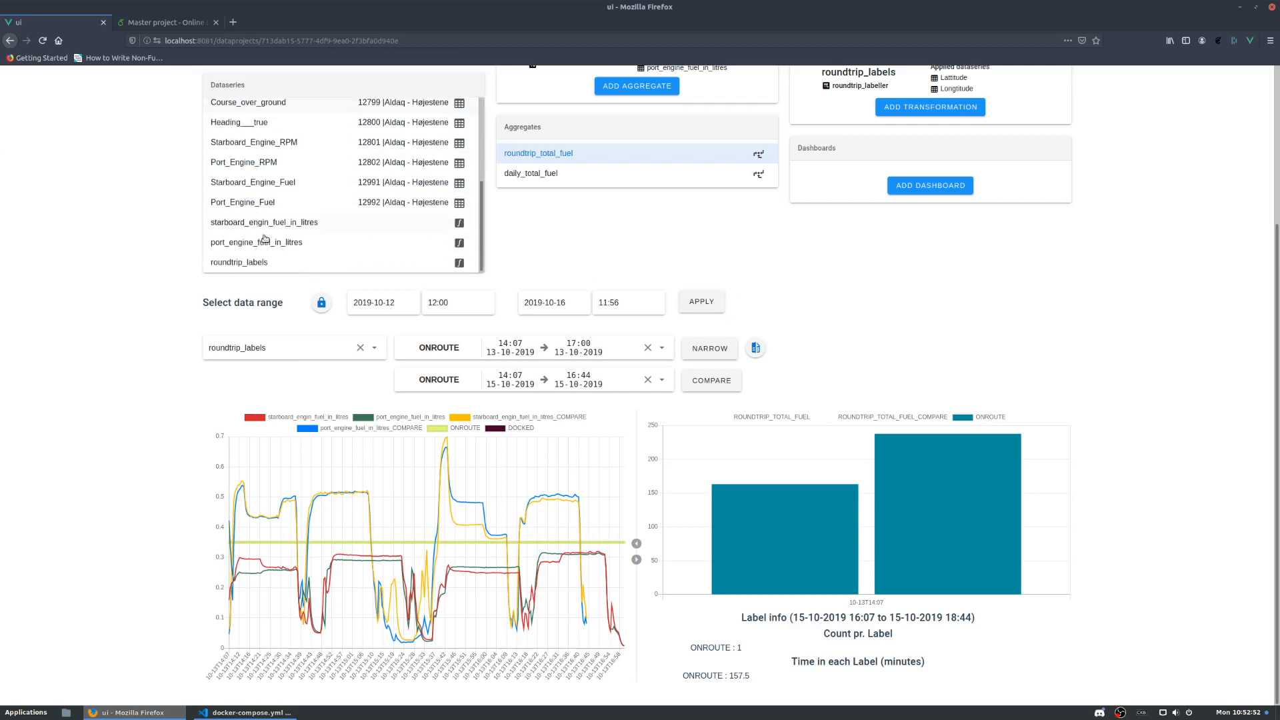
{"action": "left_click", "coordinate": [715, 381]}
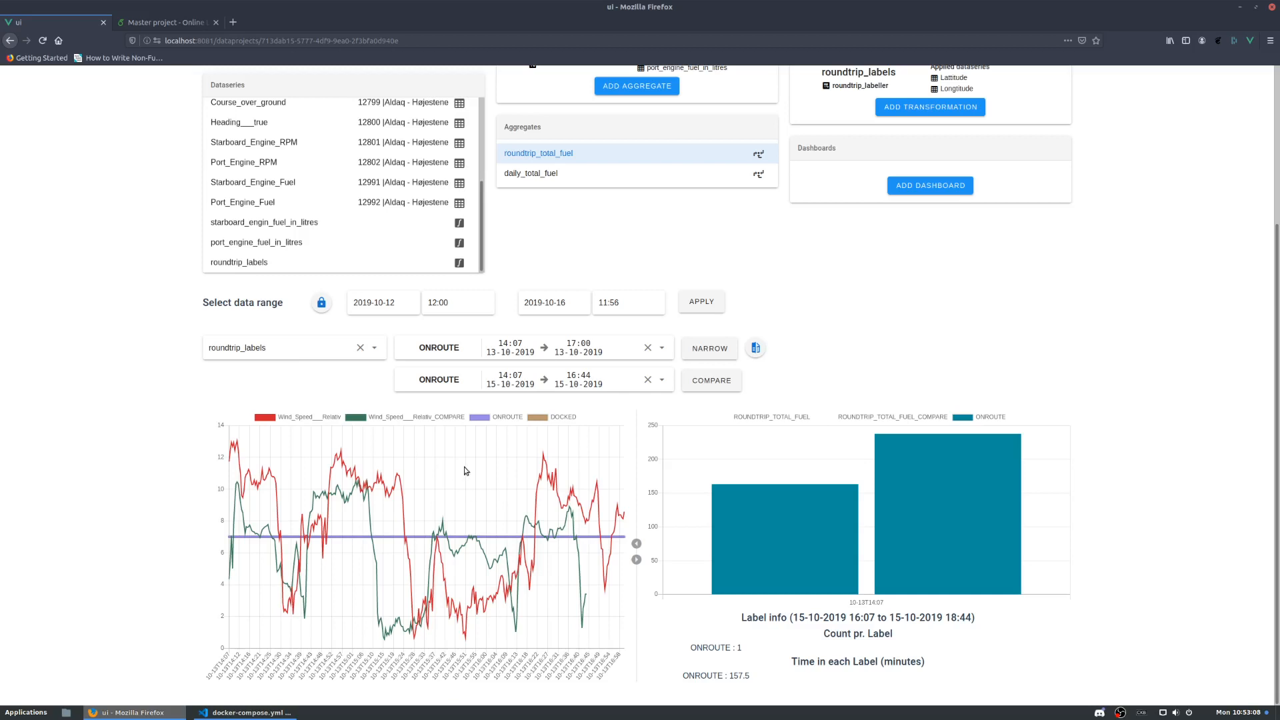
{"action": "scroll", "coordinate": [406, 424], "scroll_direction": "up", "scroll_amount": 3}
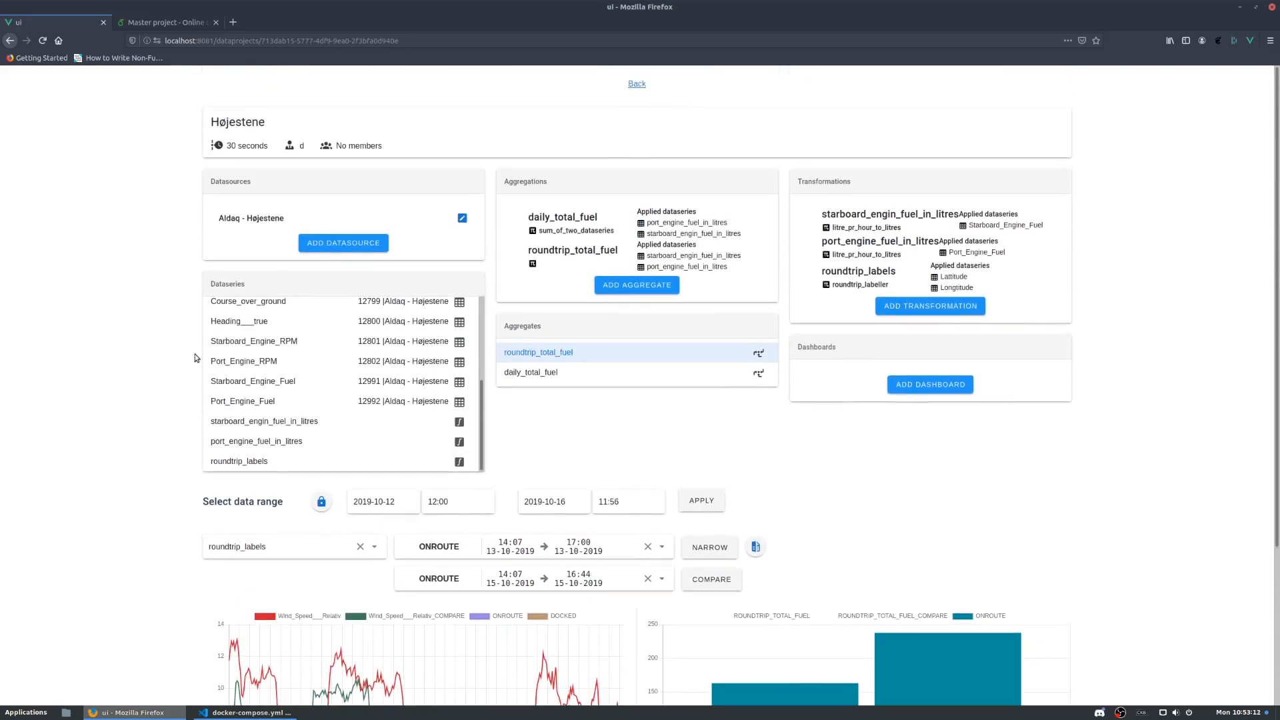
{"action": "scroll", "coordinate": [195, 358], "scroll_direction": "down", "scroll_amount": 3}
{"action": "scroll", "coordinate": [191, 354], "scroll_direction": "up", "scroll_amount": 2}
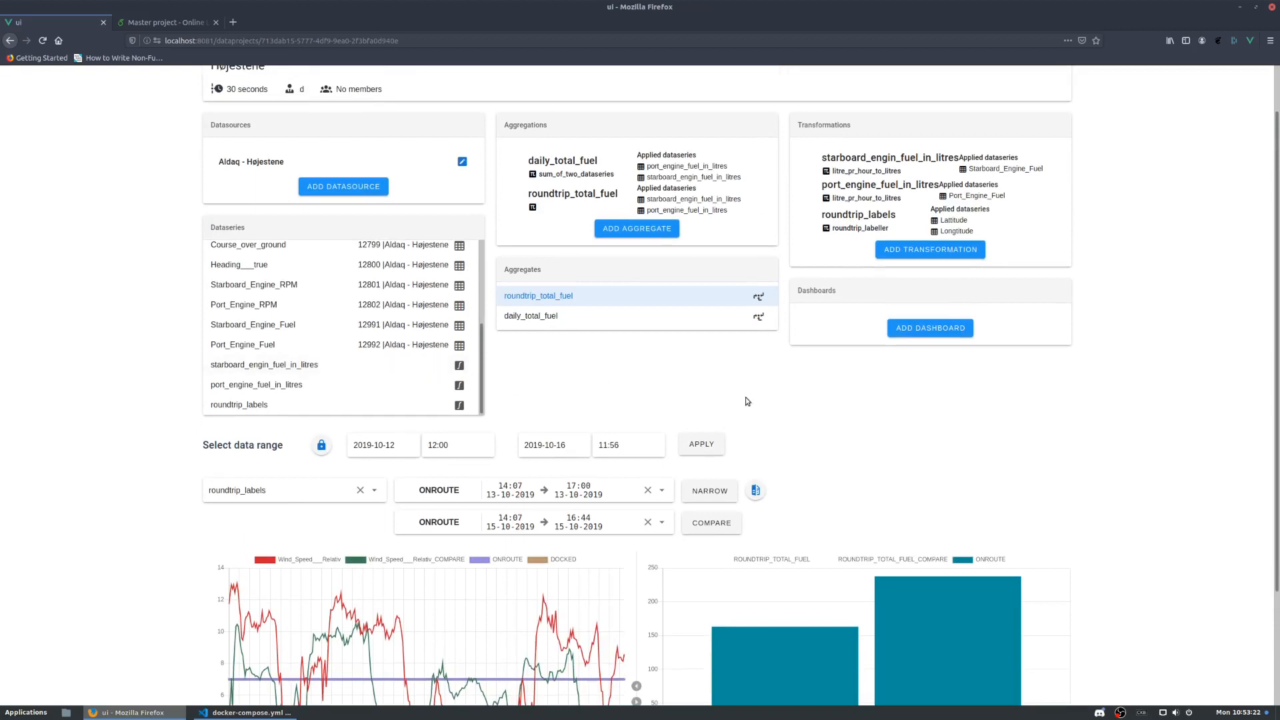
{"action": "scroll", "coordinate": [162, 431], "scroll_direction": "down", "scroll_amount": 3}
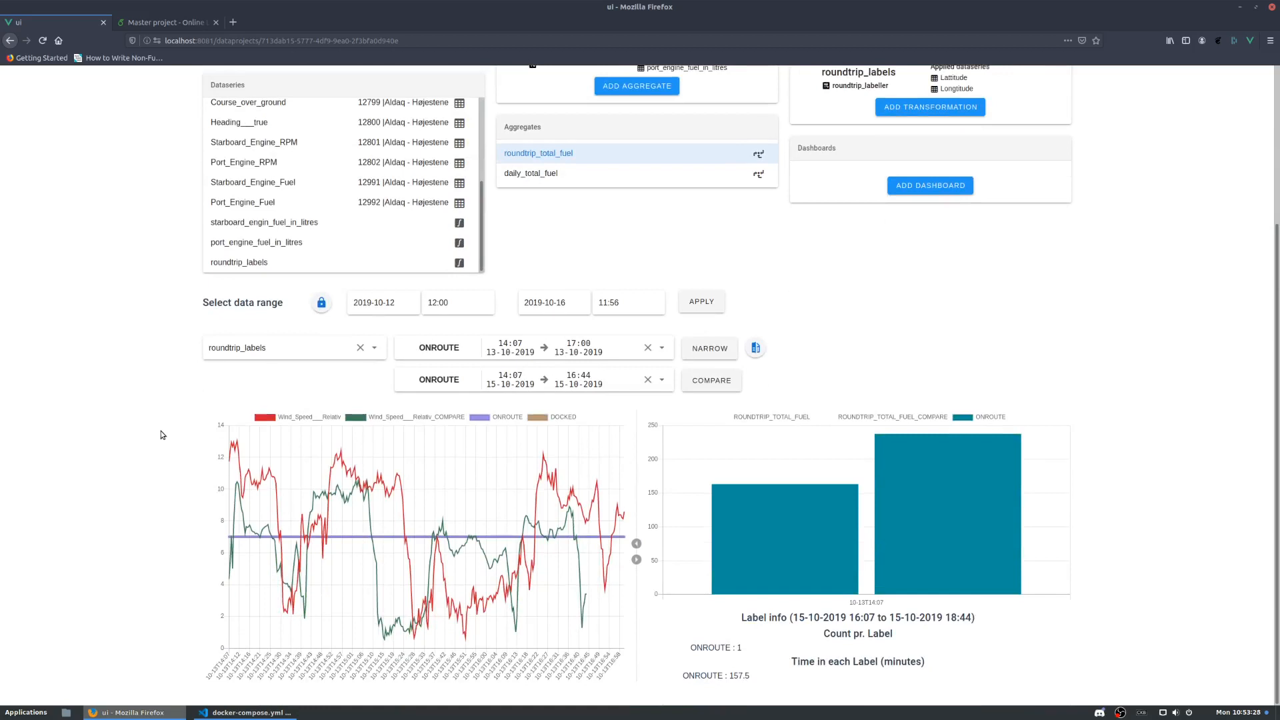
{"action": "scroll", "coordinate": [161, 435], "scroll_direction": "up", "scroll_amount": 3}
{"action": "scroll", "coordinate": [161, 431], "scroll_direction": "down", "scroll_amount": 3}
{"action": "scroll", "coordinate": [161, 429], "scroll_direction": "up", "scroll_amount": 3}
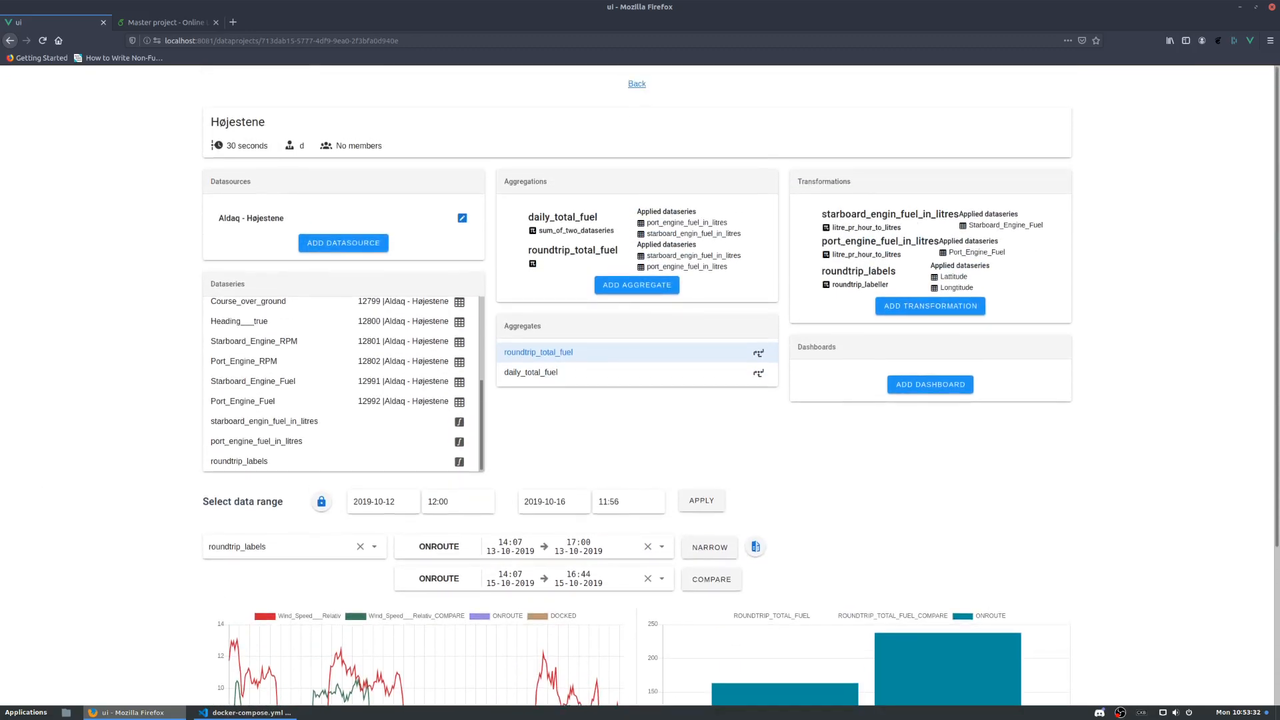